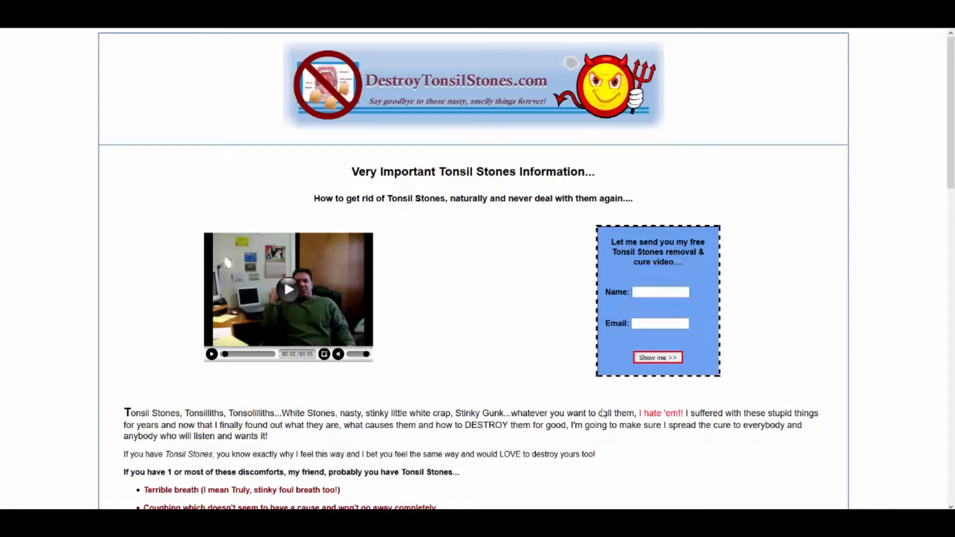
Look through the DestroyTonsilStones.com landing page, from the header video and opt-in form down to the footer links
scroll(493, 299, "down", 5)
scroll(495, 288, "down", 15)
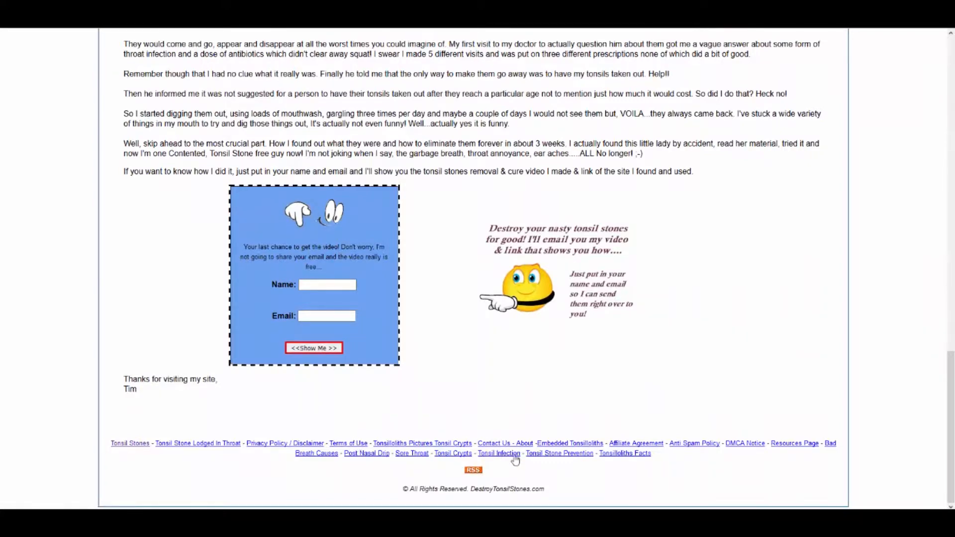
scroll(525, 421, "up", 10)
scroll(528, 421, "up", 8)
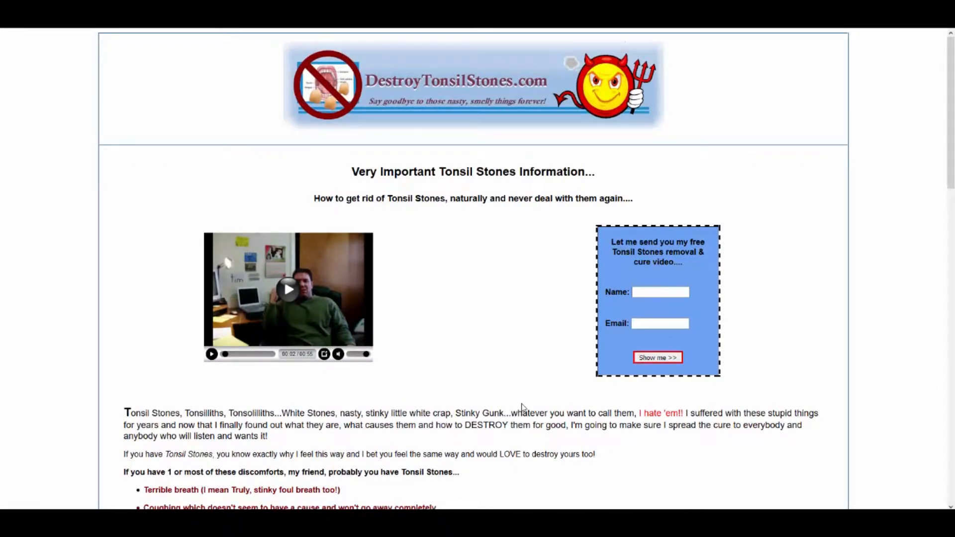
scroll(520, 406, "down", 12)
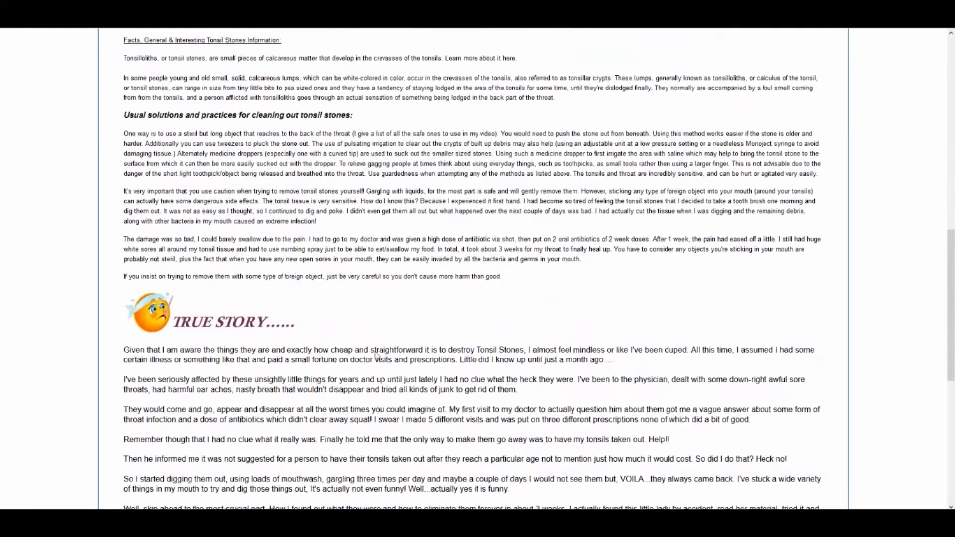
scroll(377, 354, "down", 7)
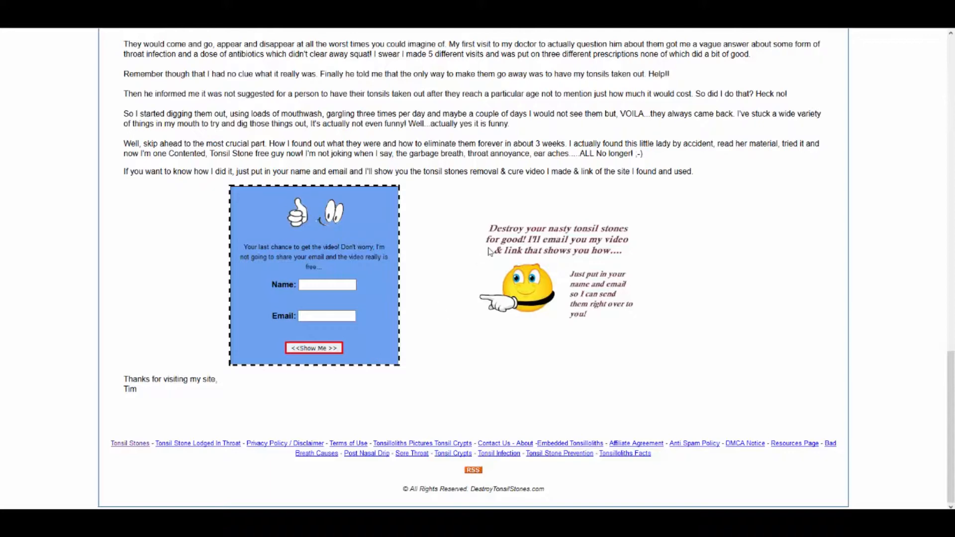
scroll(489, 252, "up", 15)
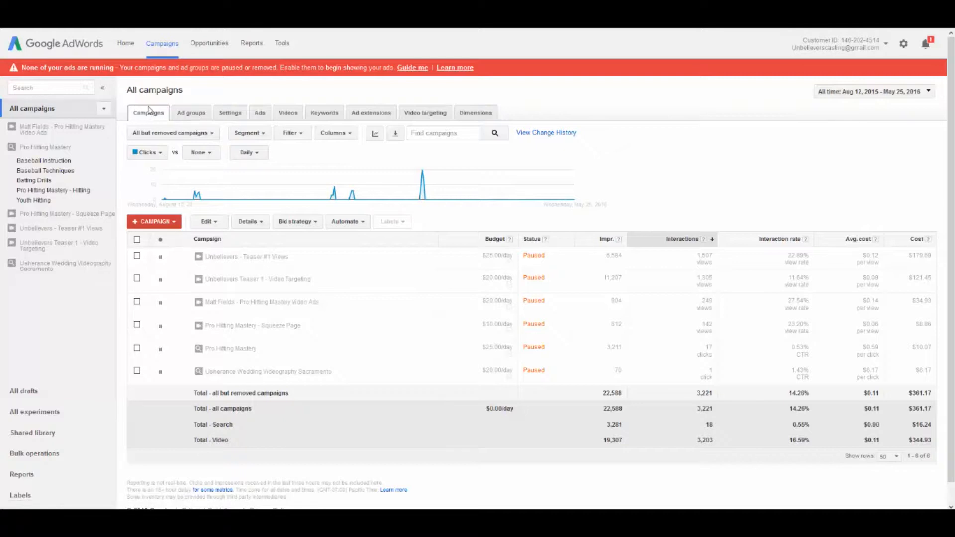
Start a new Search Network only campaign in Google AdWords and name it "Destroy Tonsil Stones"
left_click(137, 224)
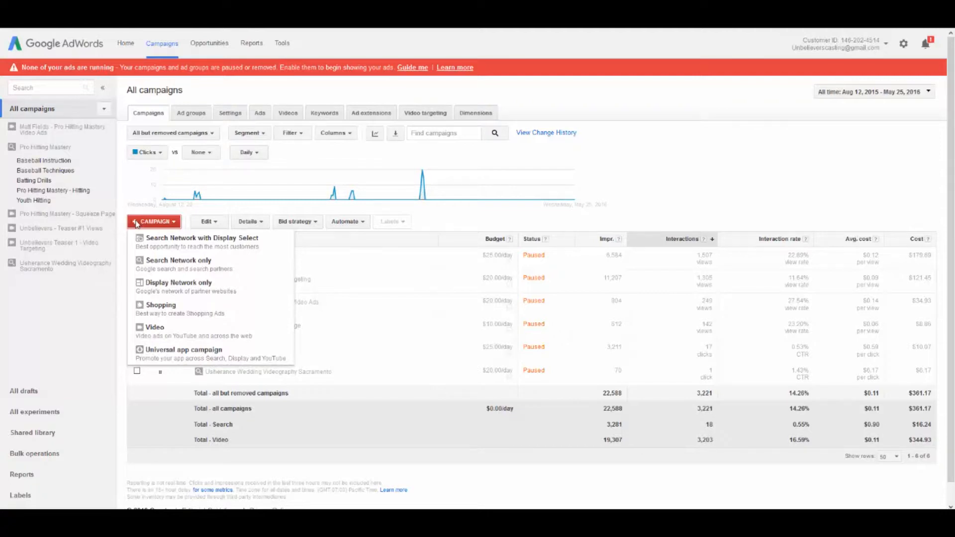
left_click(175, 262)
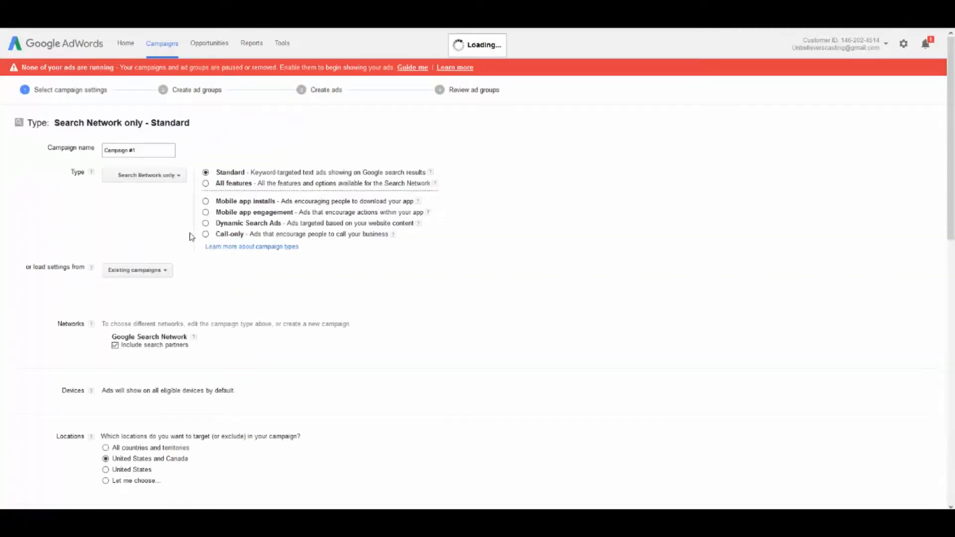
left_click_drag(144, 150, 57, 152)
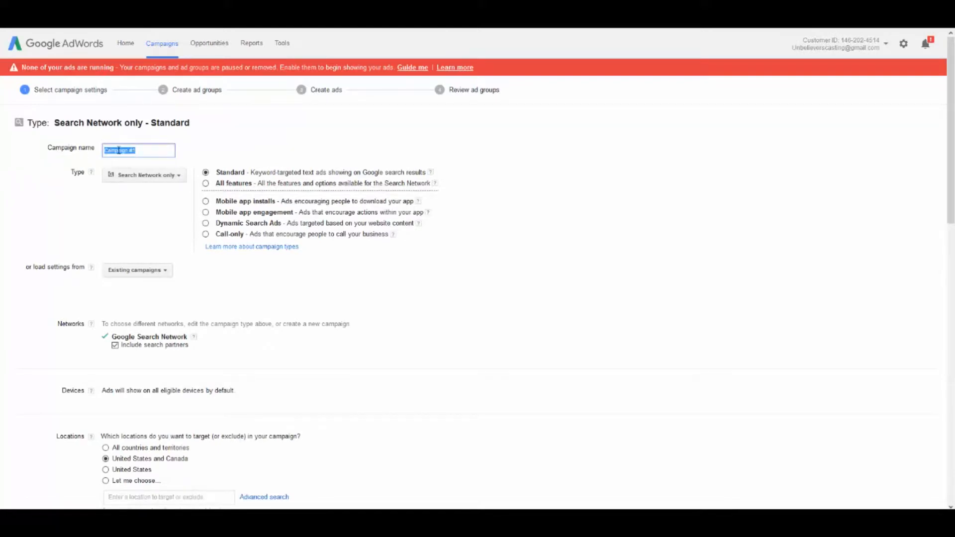
type("Destiny 1")
type("on")
key("BackSpace")
key("BackSpace")
key("BackSpace")
key("BackSpace")
type("Ton")
key("BackSpace")
key("BackSpace")
key("BackSpace")
key("BackSpace")
key("BackSpace")
key("BackSpace")
key("BackSpace")
key("BackSpace")
key("BackSpace")
key("BackSpace")
type("Tonsil Stones")
key("BackSpace")
key("BackSpace")
key("BackSpace")
key("BackSpace")
key("BackSpace")
key("BackSpace")
key("BackSpace")
key("BackSpace")
key("BackSpace")
key("BackSpace")
key("BackSpace")
key("BackSpace")
type("Destroy Tonsil Stones")
left_click(210, 134)
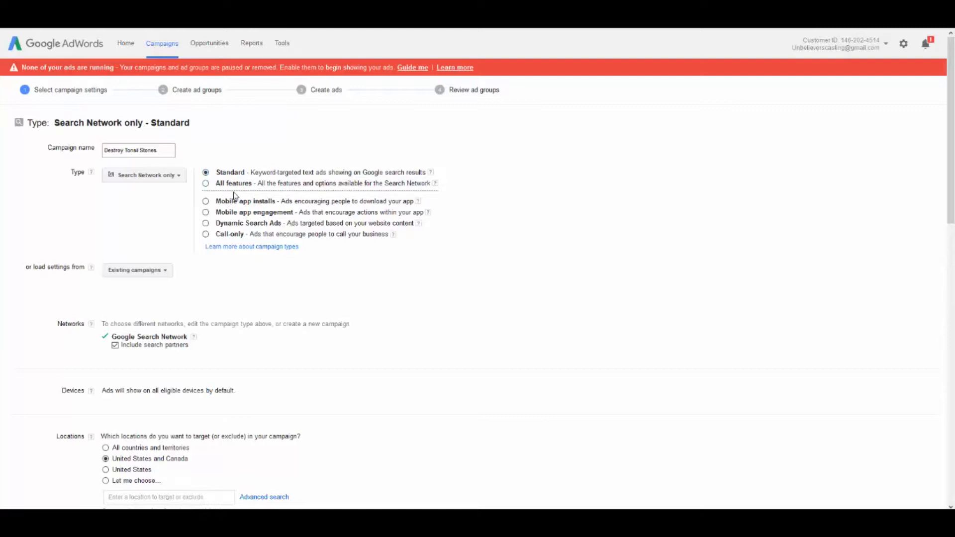
left_click(434, 184)
left_click(165, 270)
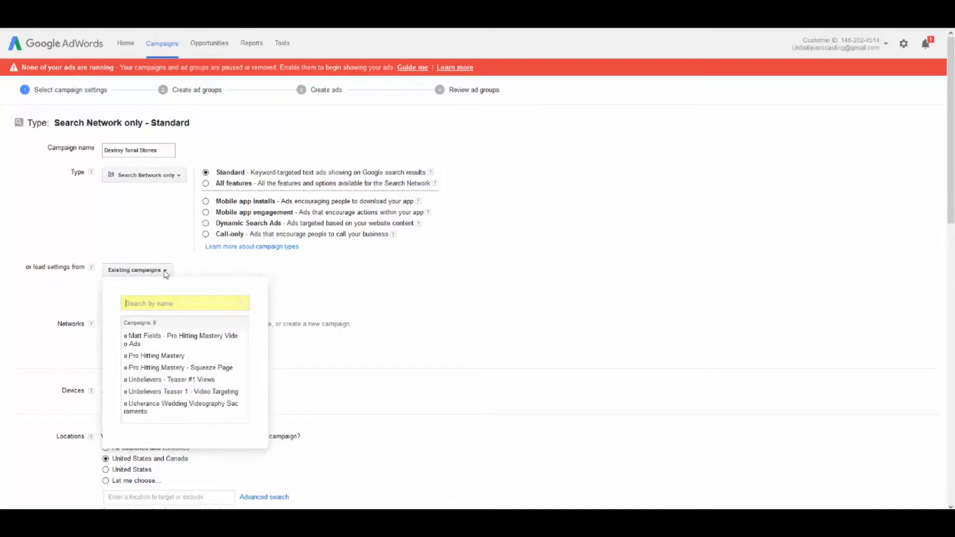
left_click(165, 271)
Set the campaign's target locations to All countries and territories
scroll(188, 210, "down", 2)
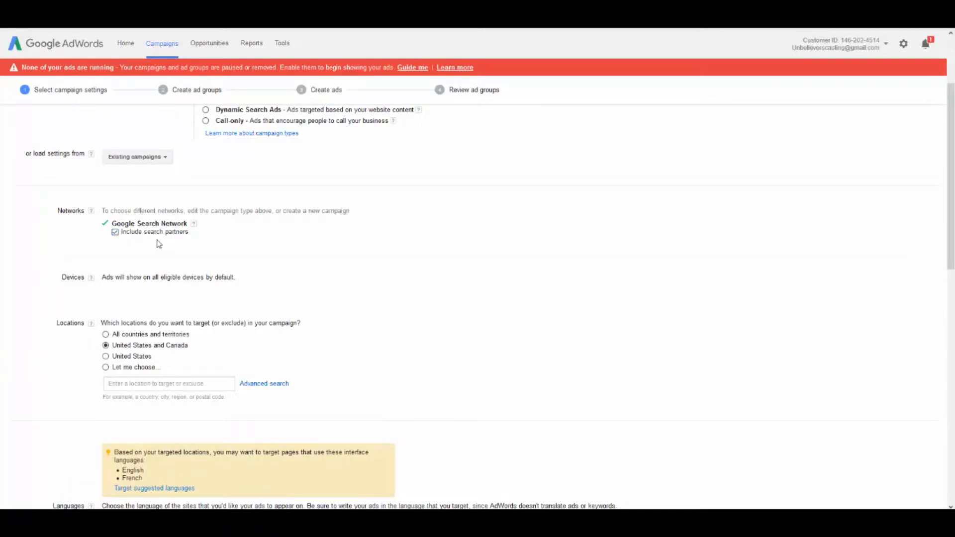
scroll(158, 244, "down", 1)
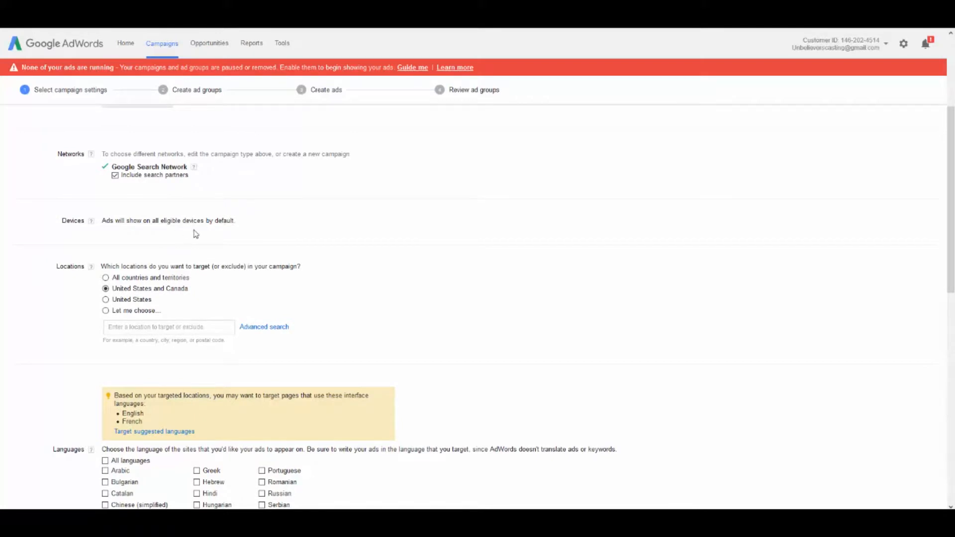
scroll(173, 242, "down", 1)
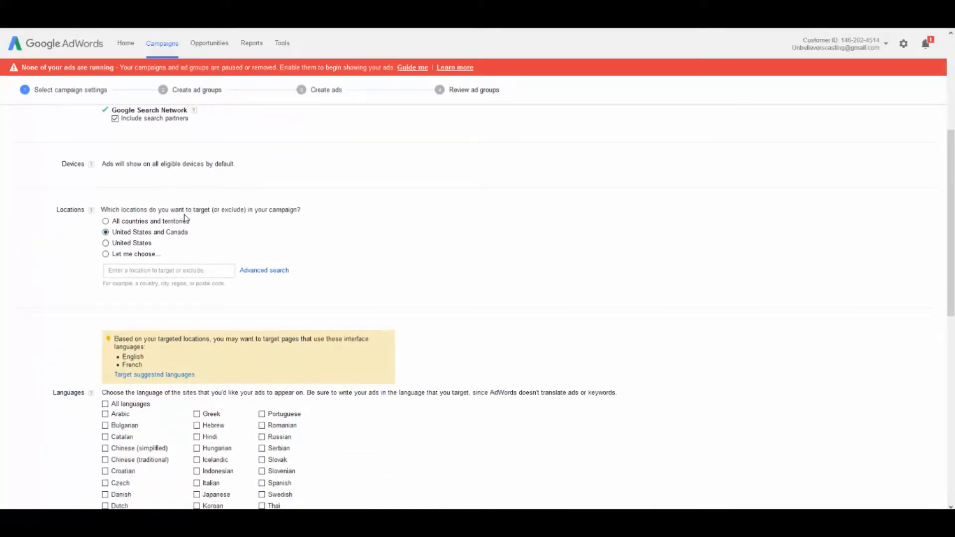
left_click(113, 223)
Review the campaign's location options and the list of target languages
scroll(379, 217, "down", 1)
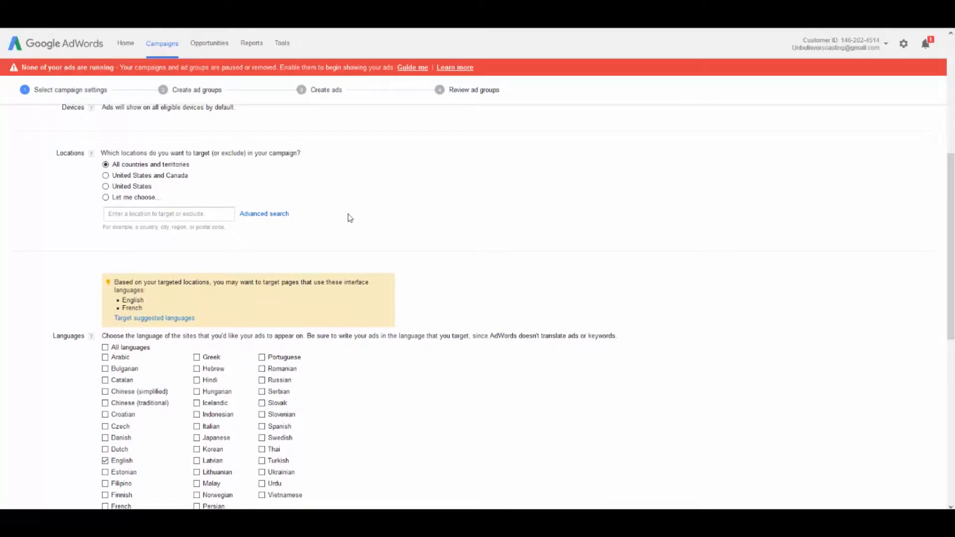
scroll(349, 217, "down", 3)
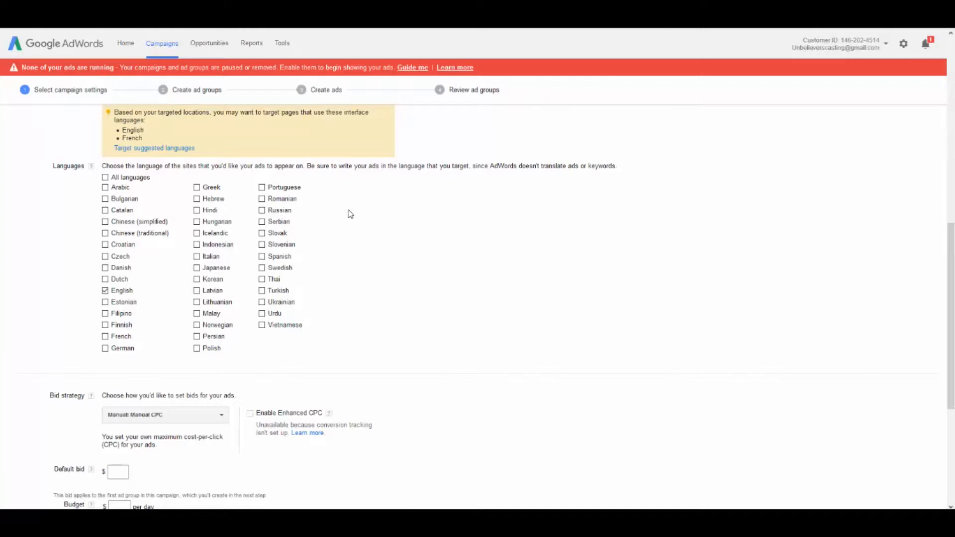
scroll(351, 214, "up", 3)
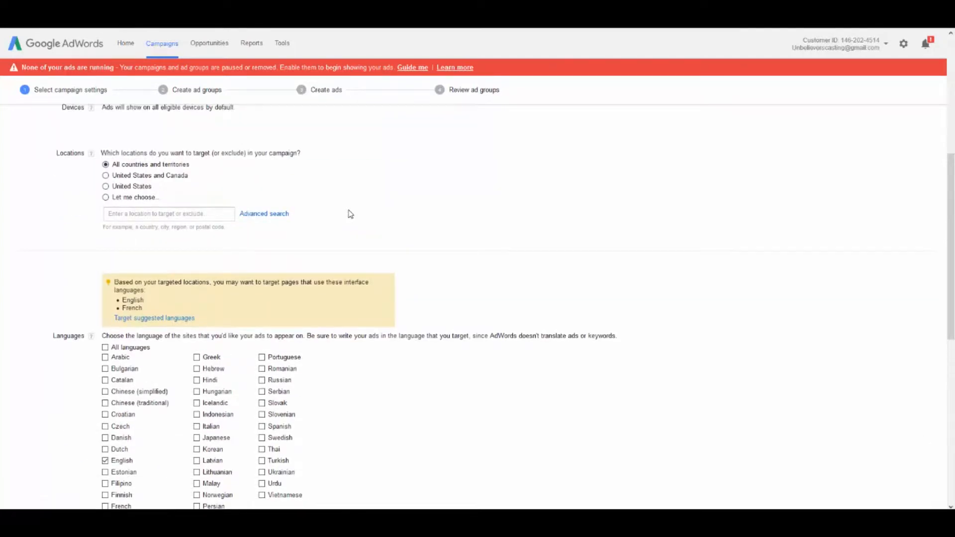
scroll(350, 214, "down", 4)
scroll(352, 215, "up", 2)
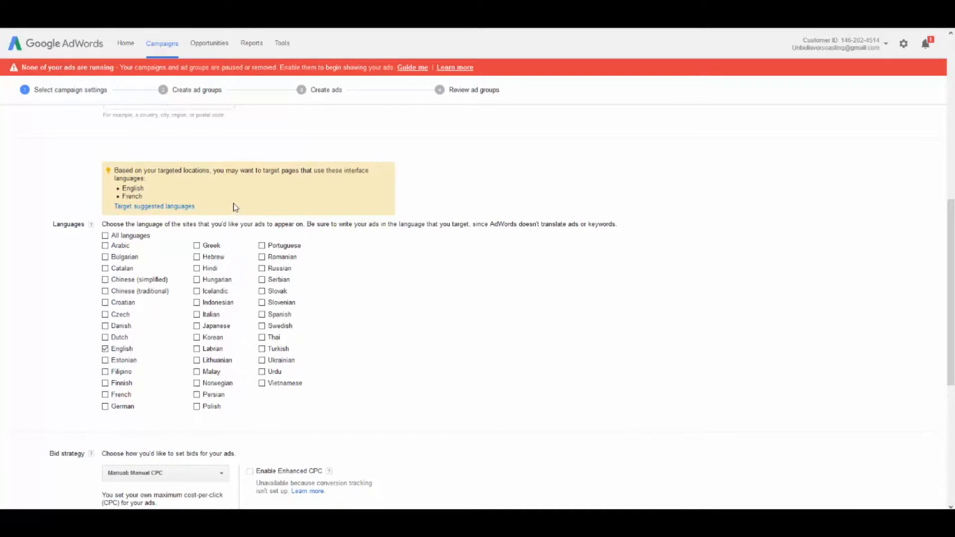
scroll(204, 234, "up", 1)
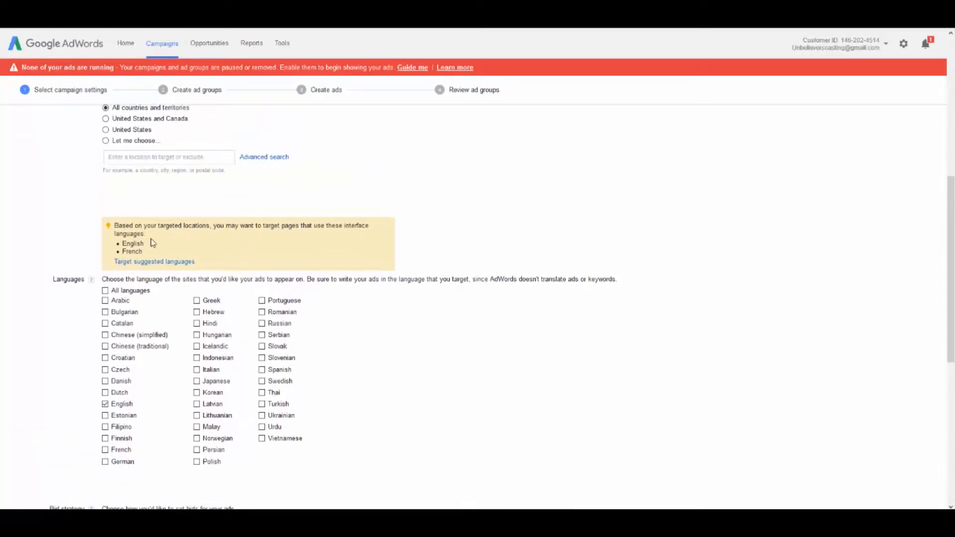
scroll(149, 239, "down", 1)
scroll(139, 236, "up", 3)
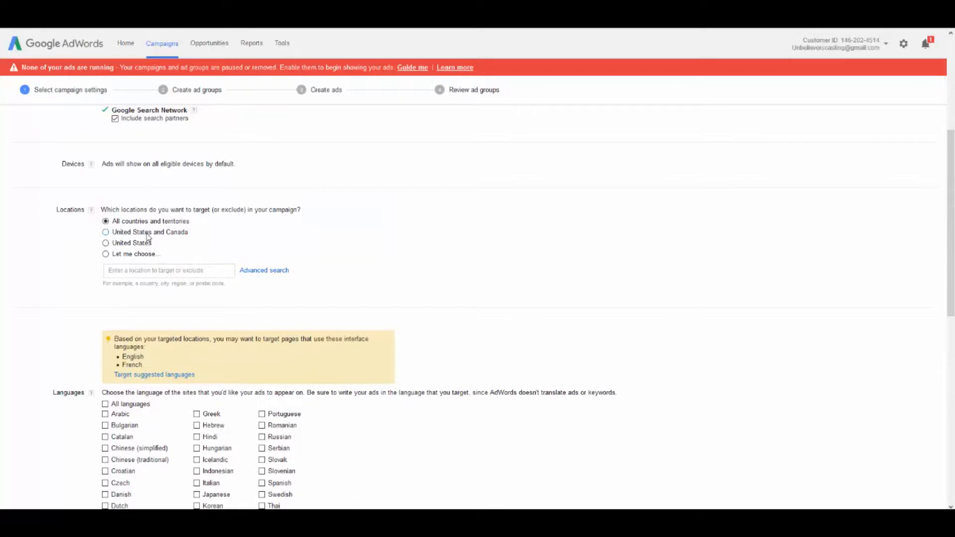
scroll(145, 233, "down", 2)
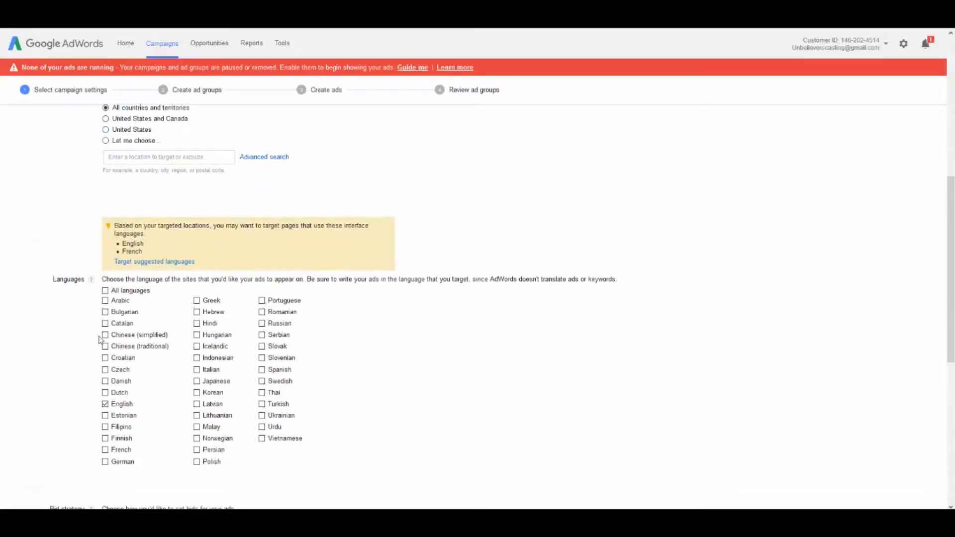
Change the campaign's bid strategy to the automated Maximize clicks option
scroll(104, 398, "down", 2)
scroll(101, 389, "down", 2)
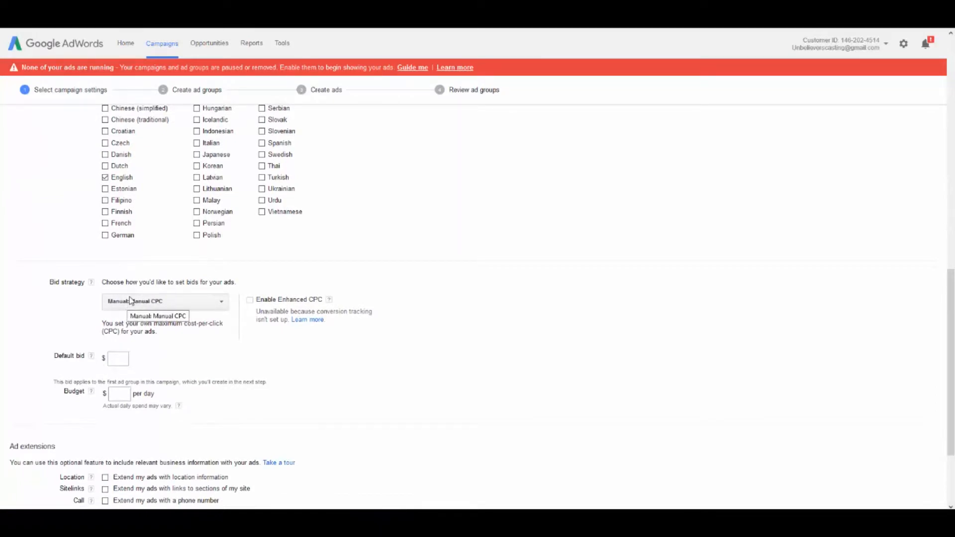
scroll(158, 290, "up", 2)
scroll(159, 290, "down", 1)
scroll(159, 290, "down", 2)
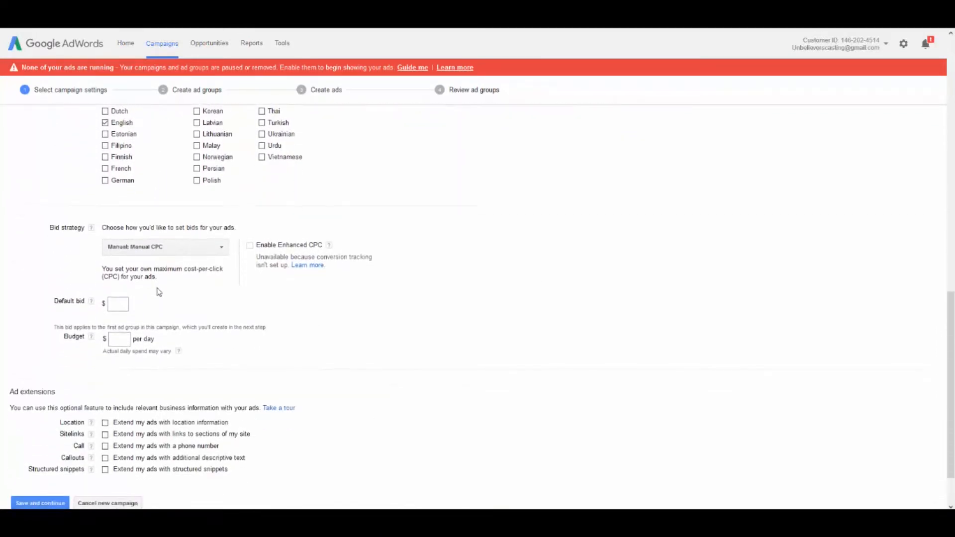
left_click(196, 249)
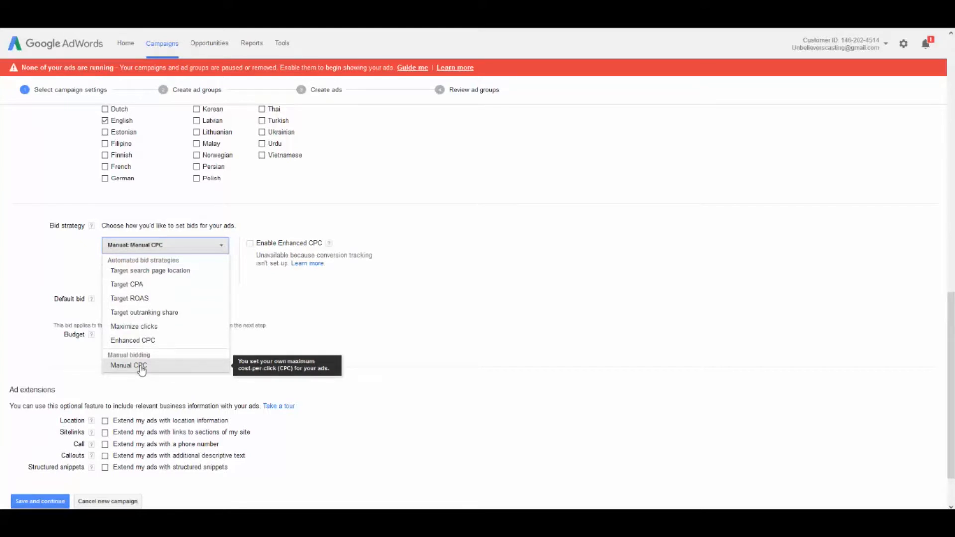
left_click(145, 328)
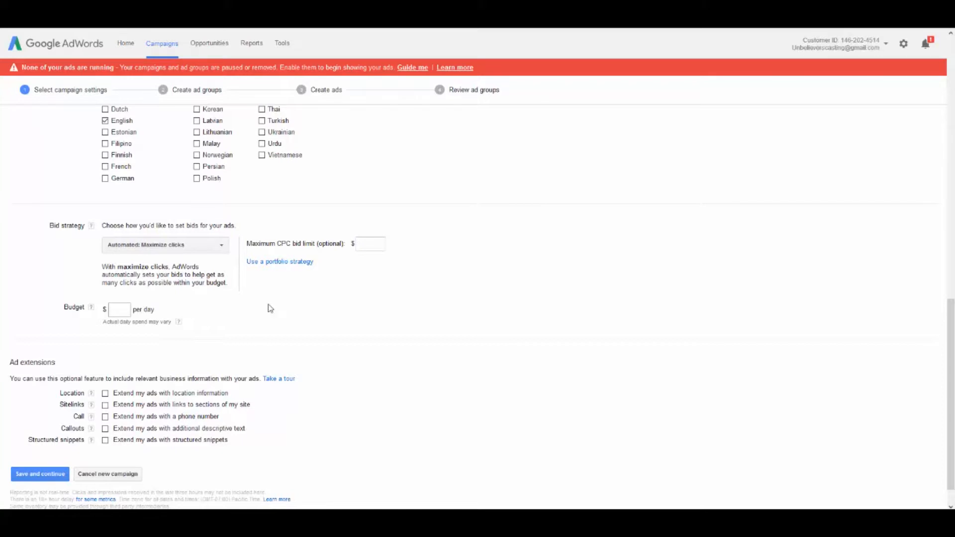
Set the maximum CPC bid limit to $0.38 and the campaign budget to $25 per day
left_click(368, 241)
type("0.38")
left_click(365, 215)
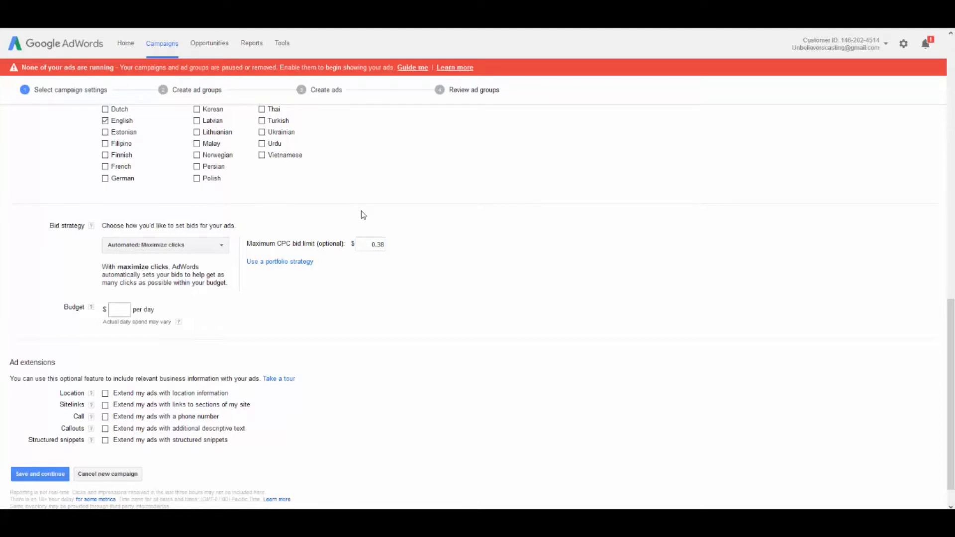
left_click(123, 310)
type("5")
left_click(188, 310)
Check the campaign settings once more, then save them without ad extensions and continue to ad group creation
scroll(337, 307, "down", 1)
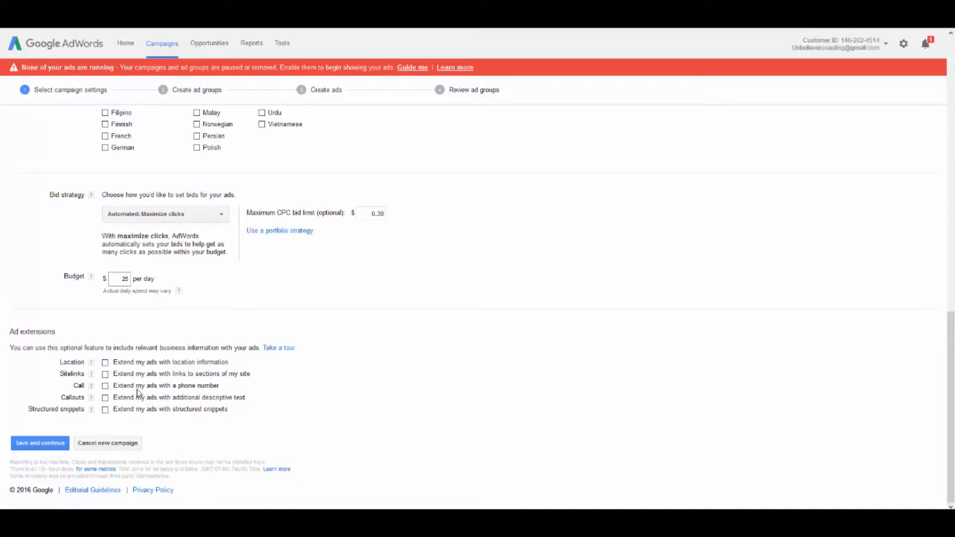
scroll(328, 329, "up", 5)
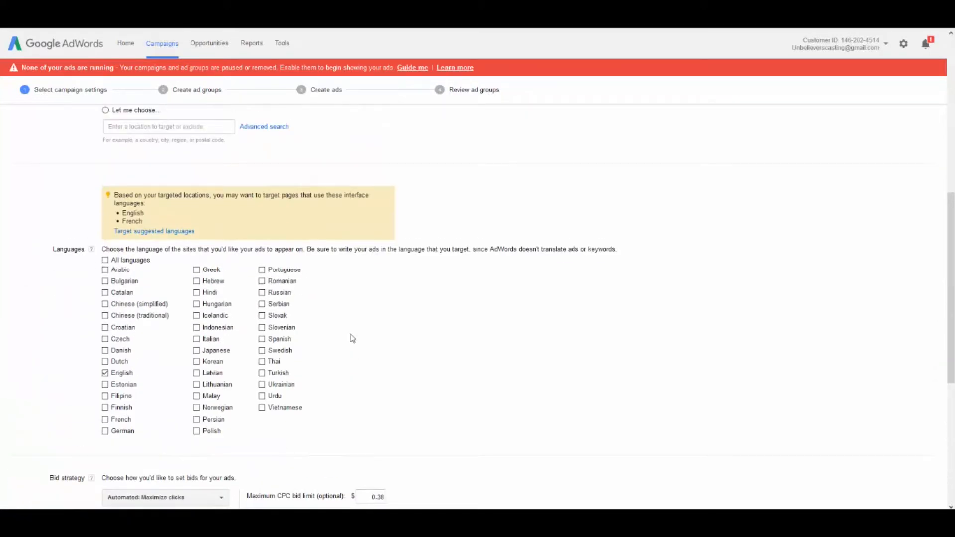
scroll(352, 339, "up", 5)
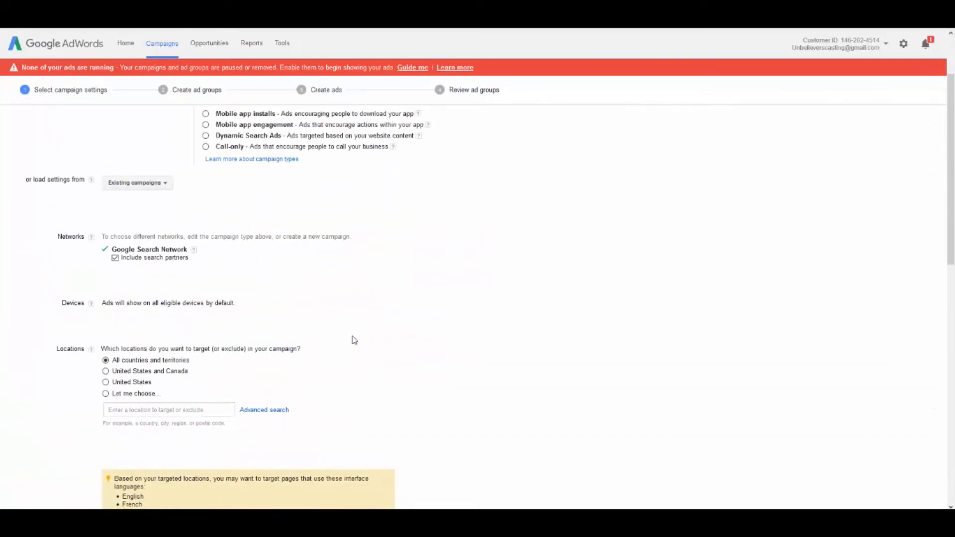
scroll(354, 340, "down", 10)
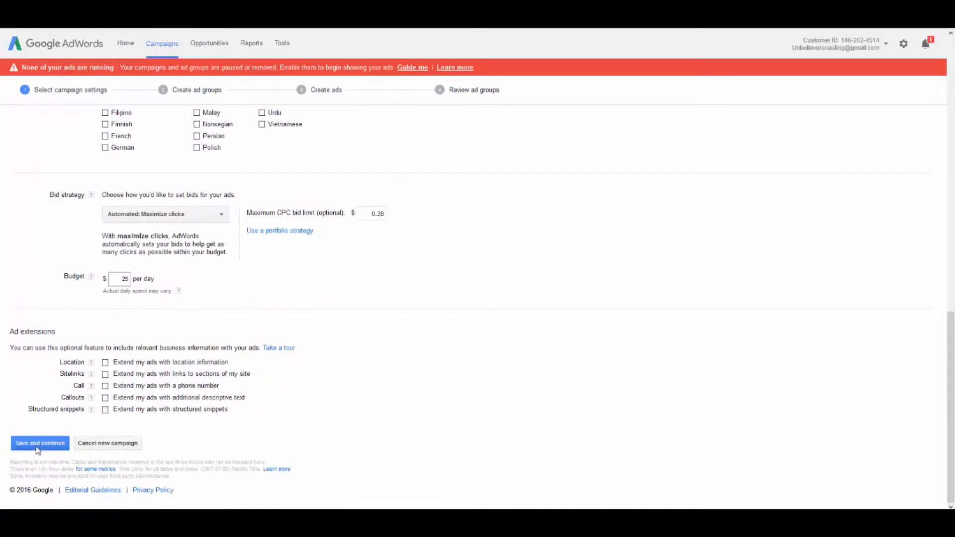
left_click(38, 445)
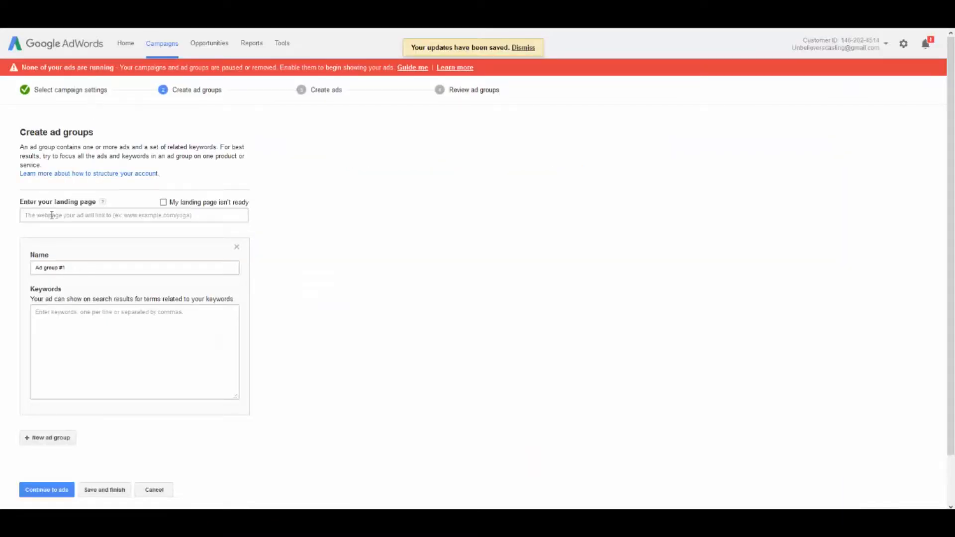
left_click(51, 215)
type("http://www.destroytonsilstones.com/")
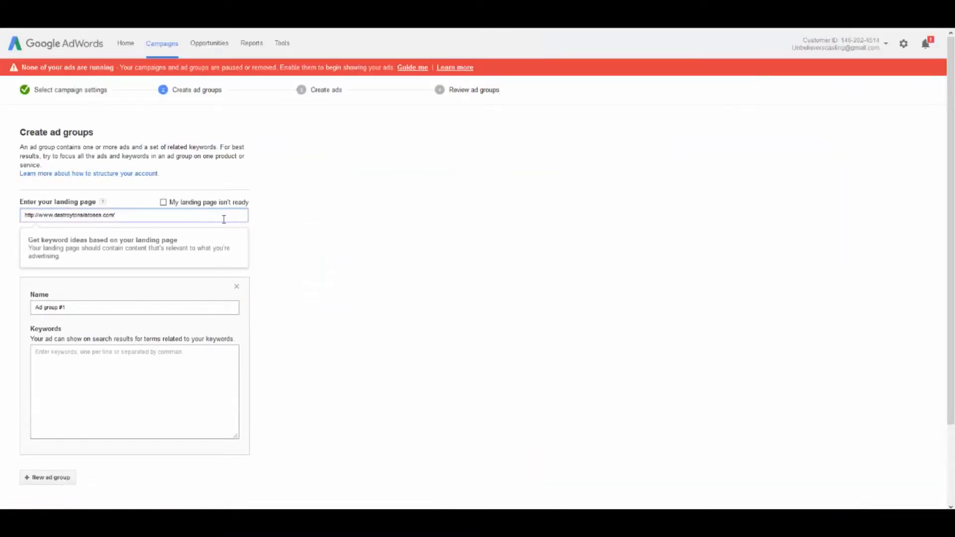
key("BackSpace")
left_click(409, 241)
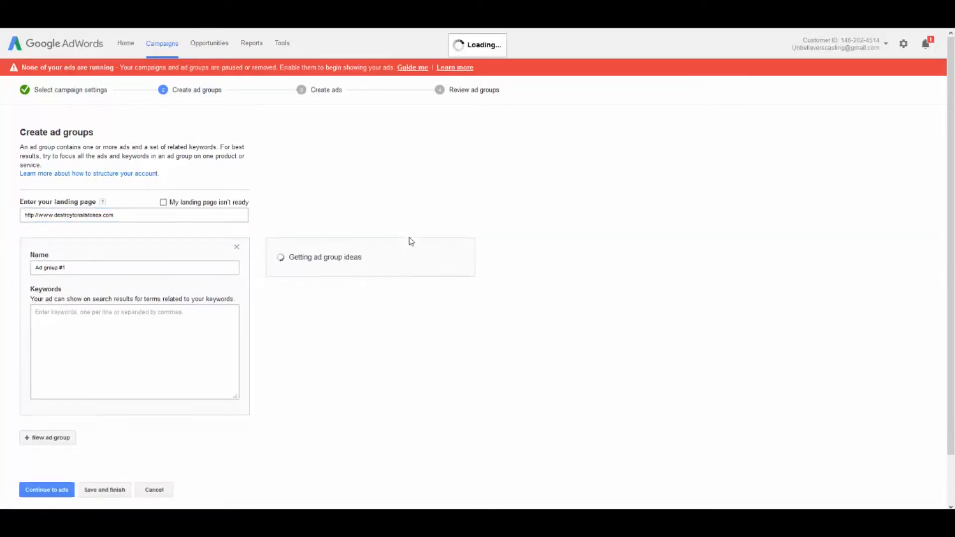
Clear the default name of the first ad group, leaving its name field empty
left_click(80, 269)
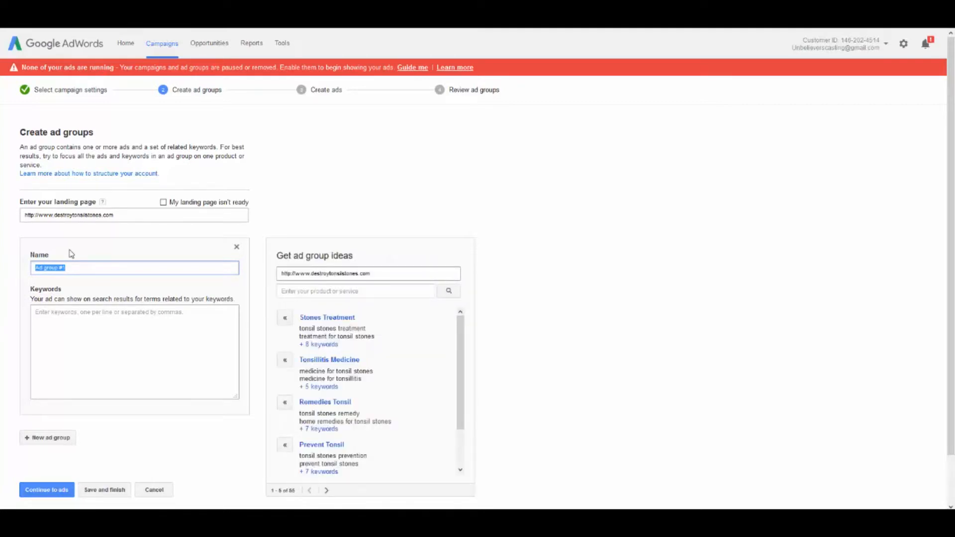
type("1ons")
key("BackSpace")
key("BackSpace")
key("BackSpace")
key("BackSpace")
key("BackSpace")
left_click(441, 146)
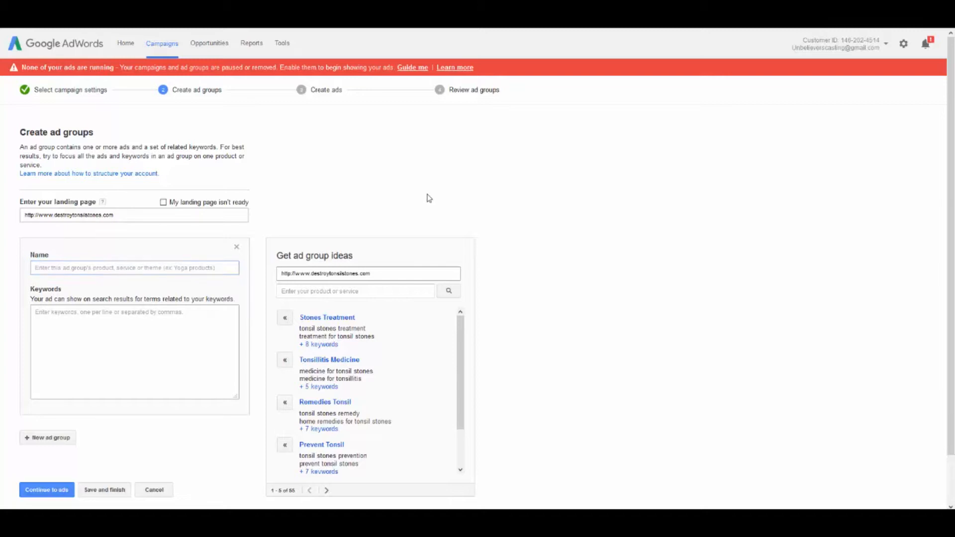
scroll(390, 306, "down", 2)
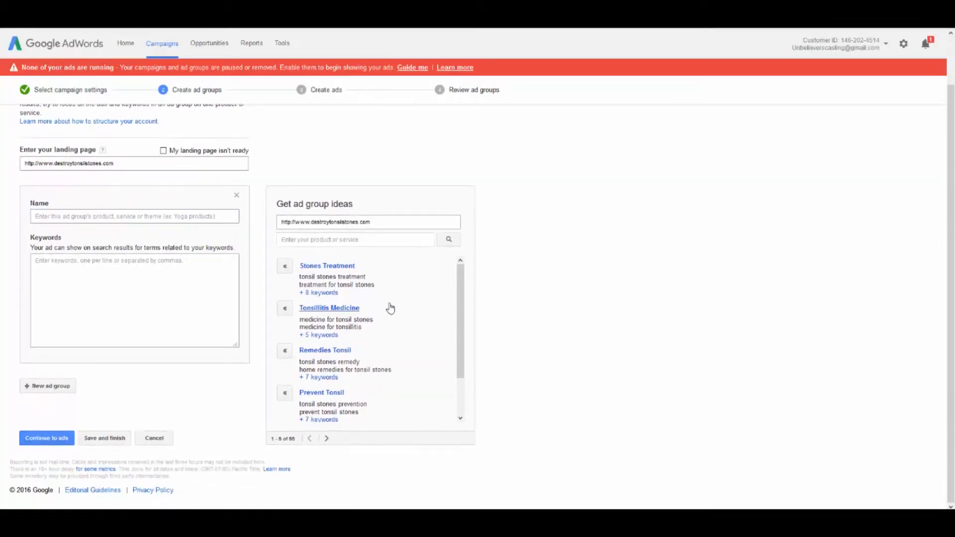
scroll(92, 215, "up", 2)
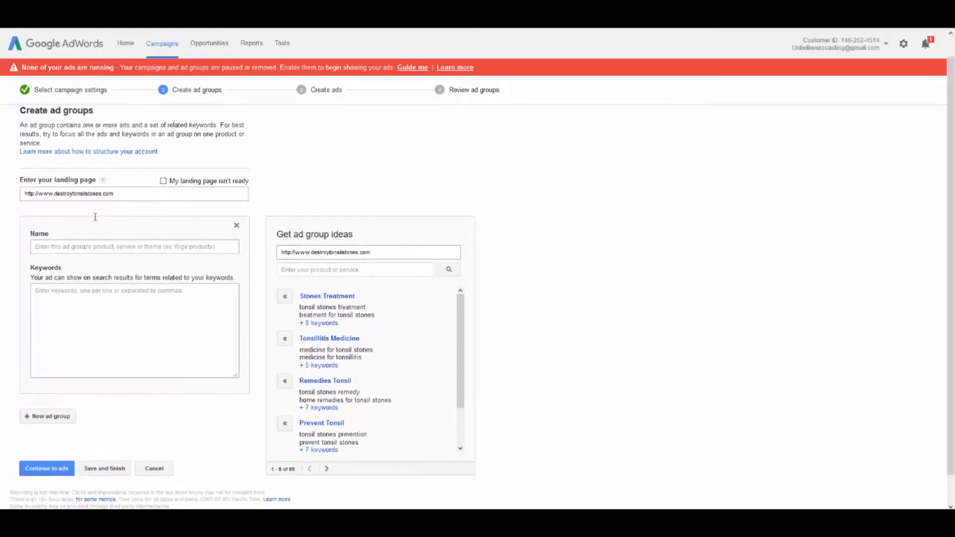
Name the first ad group Tonsil Stones
left_click(92, 264)
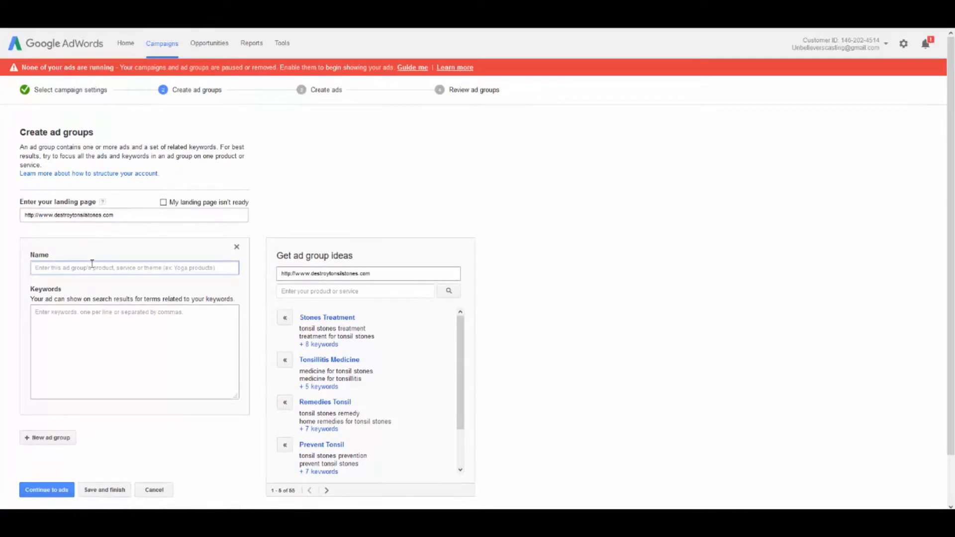
type("Tonsil")
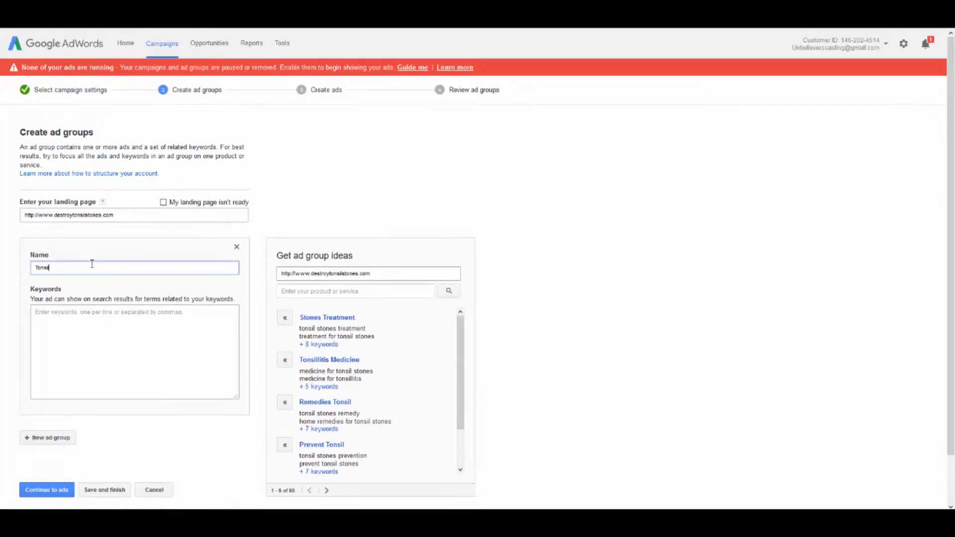
type(" Stones")
key("Tab")
Enter the keywords "tonsil stones" and "remove tonsil stones" on separate lines for the Tonsil Stones ad group
scroll(111, 247, "down", 2)
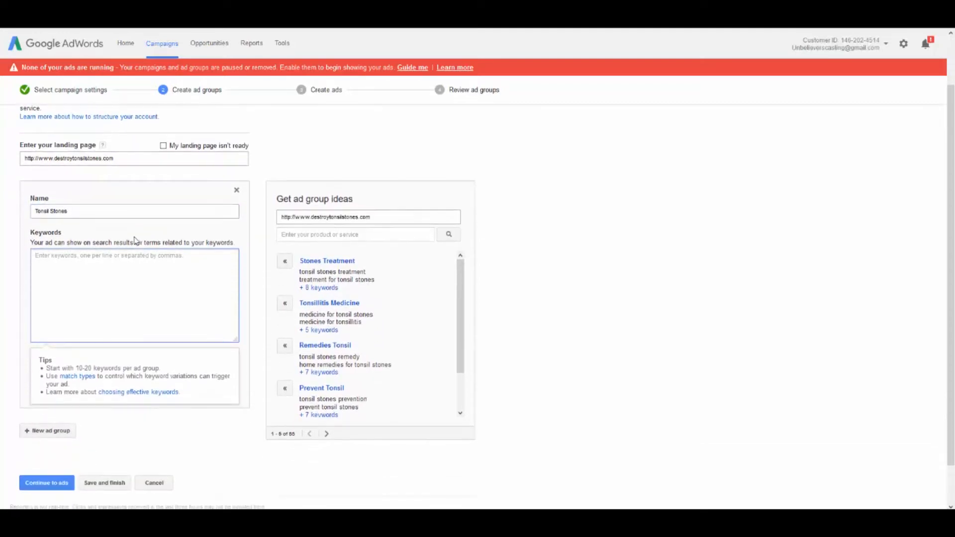
type("tons")
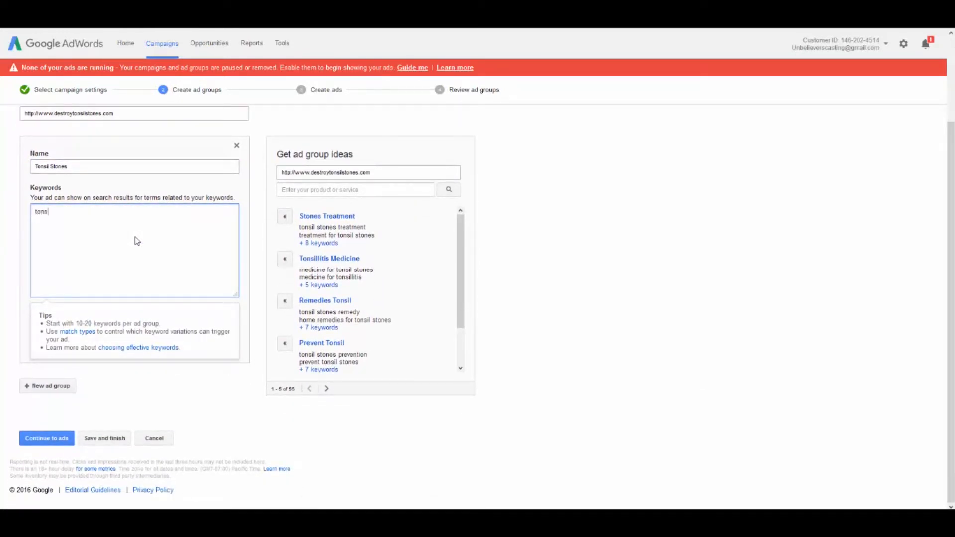
type("il stones")
left_click_drag(460, 236, 457, 306)
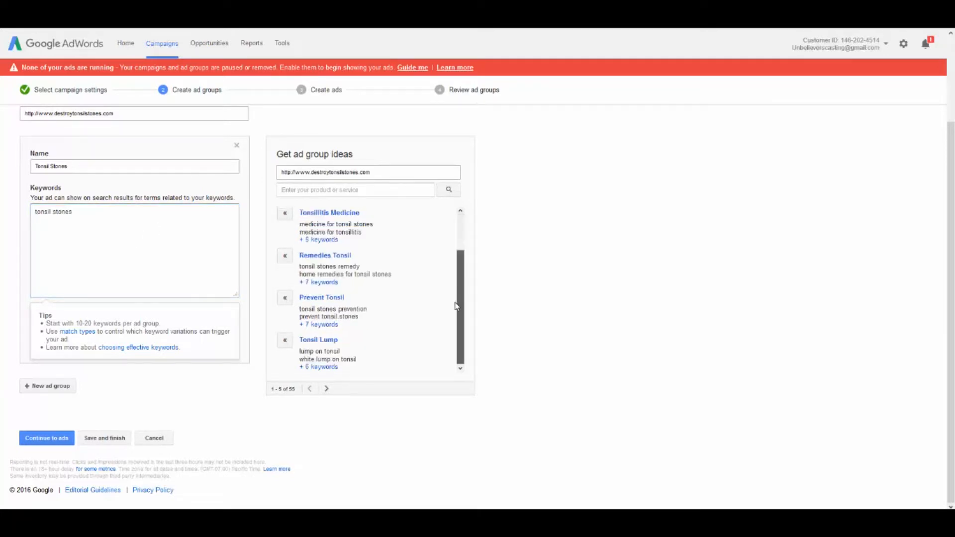
scroll(452, 254, "up", 1)
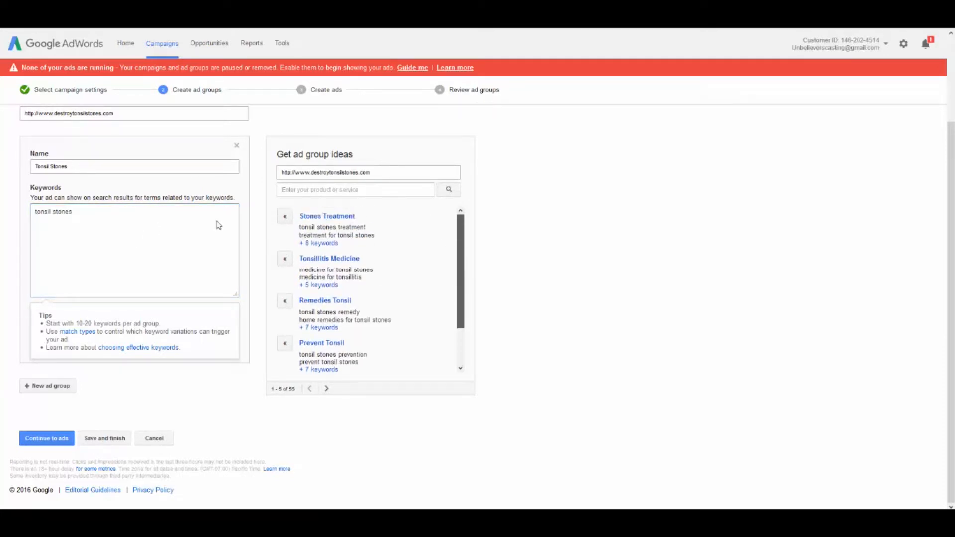
left_click(65, 218)
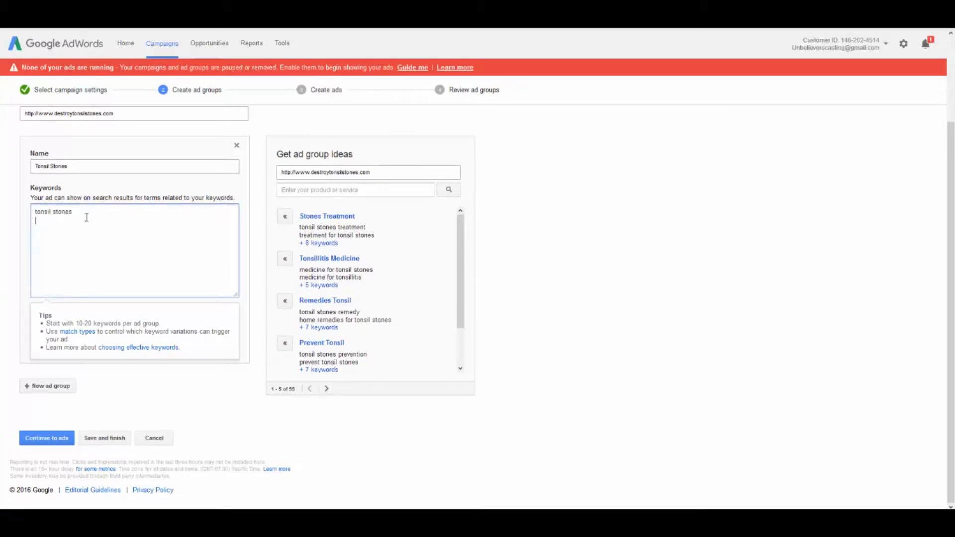
type("remove tonsil stones")
Add the suggested Stones Treatment ad group to the campaign with all of its keywords
left_click(315, 243)
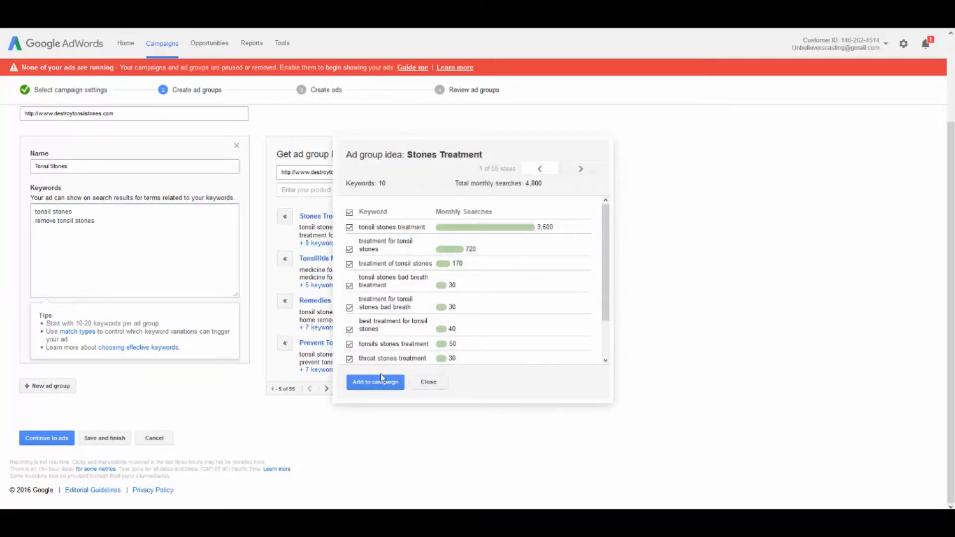
left_click(372, 384)
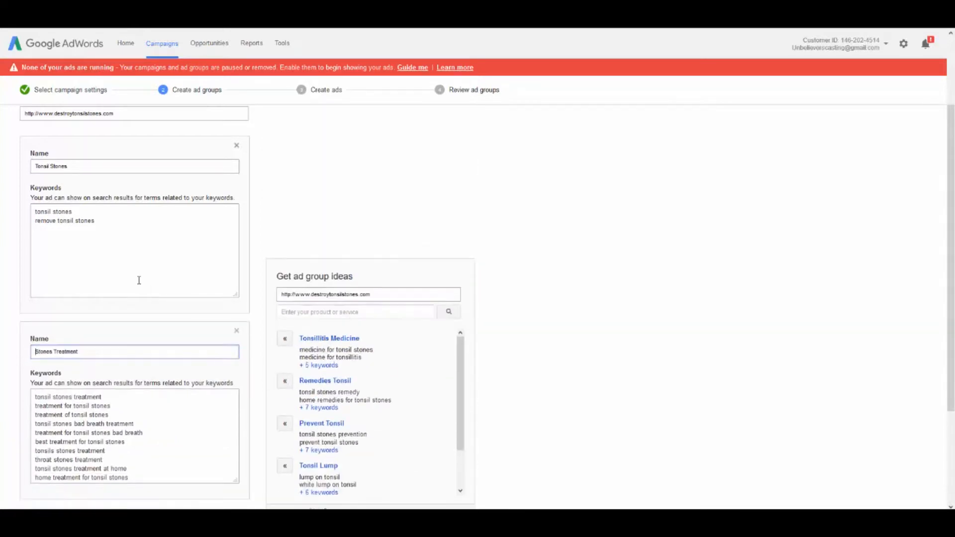
scroll(125, 239, "down", 3)
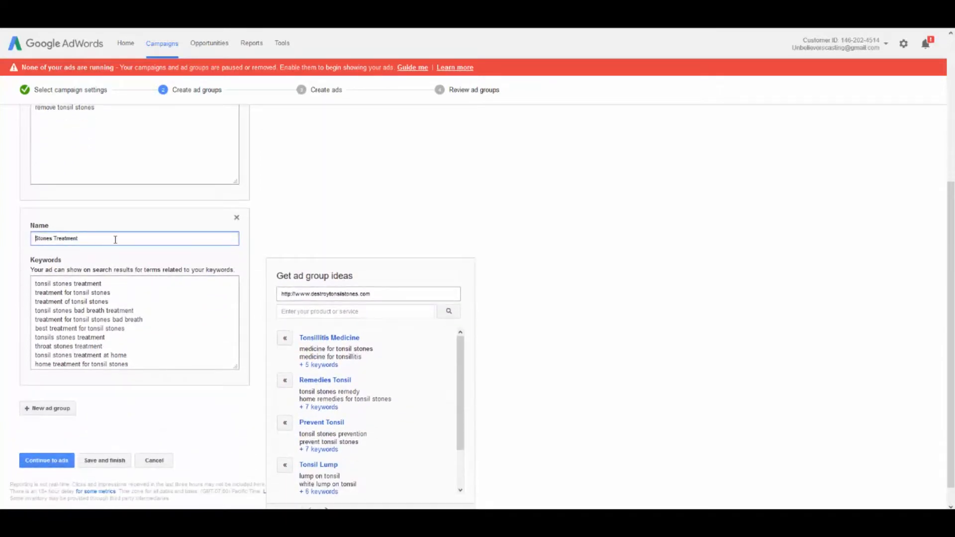
scroll(431, 252, "down", 1)
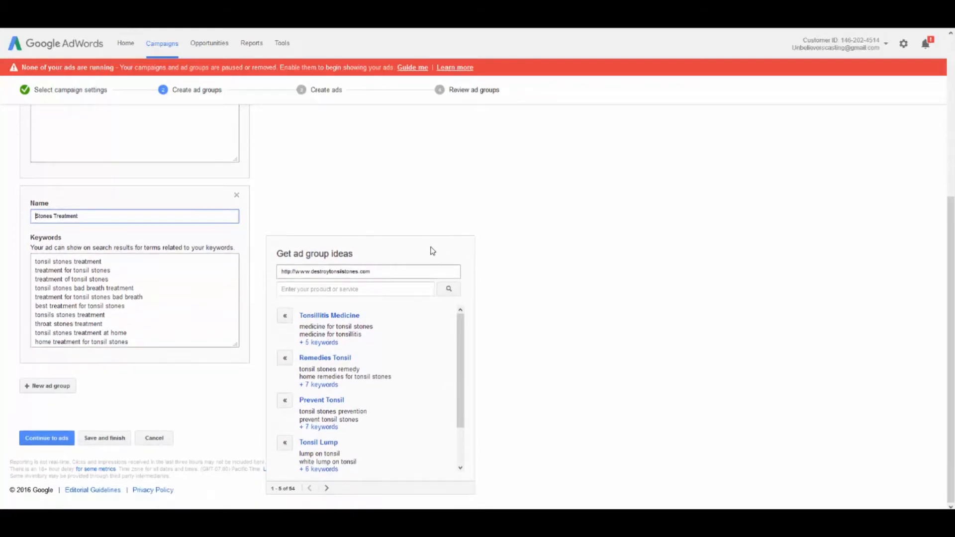
Add "natural tonsil stone treatment" as a third keyword line in the Tonsil Stones ad group
scroll(431, 250, "up", 3)
left_click(107, 198)
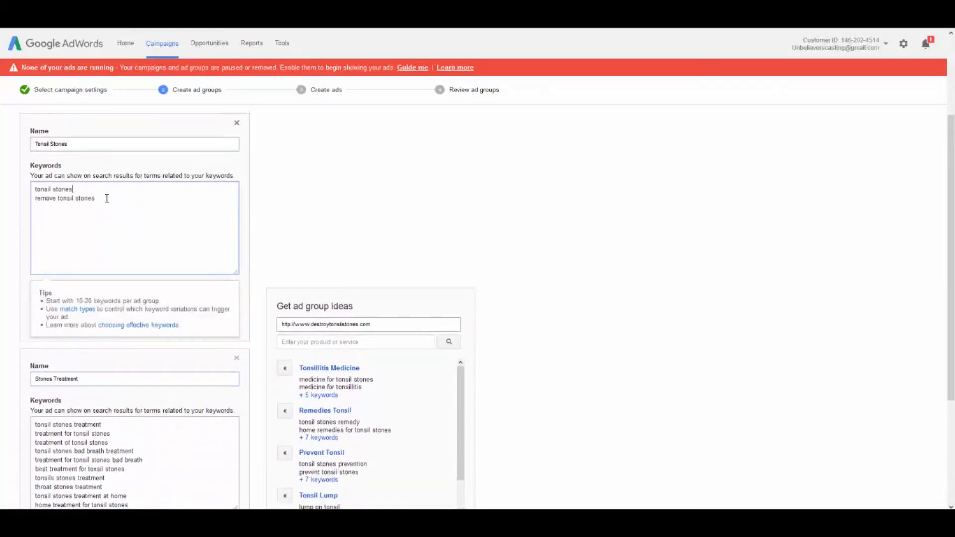
key("Return")
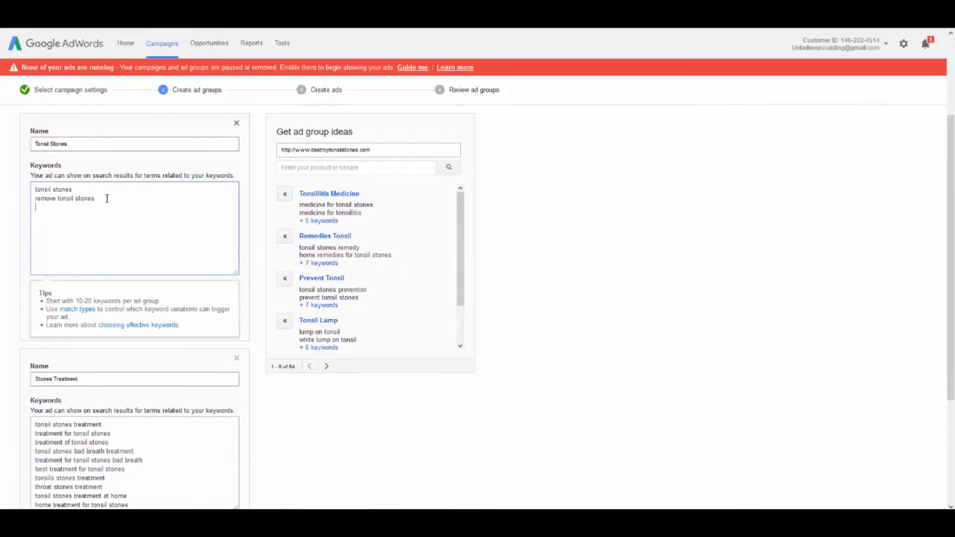
type("natural tonsil stone treatment")
key("Return")
left_click(36, 187)
type("\"")
key("BackSpace")
Add the suggested Remedies Tonsil and Prevent Tonsil ad groups to the campaign with all of their keywords
scroll(180, 224, "down", 3)
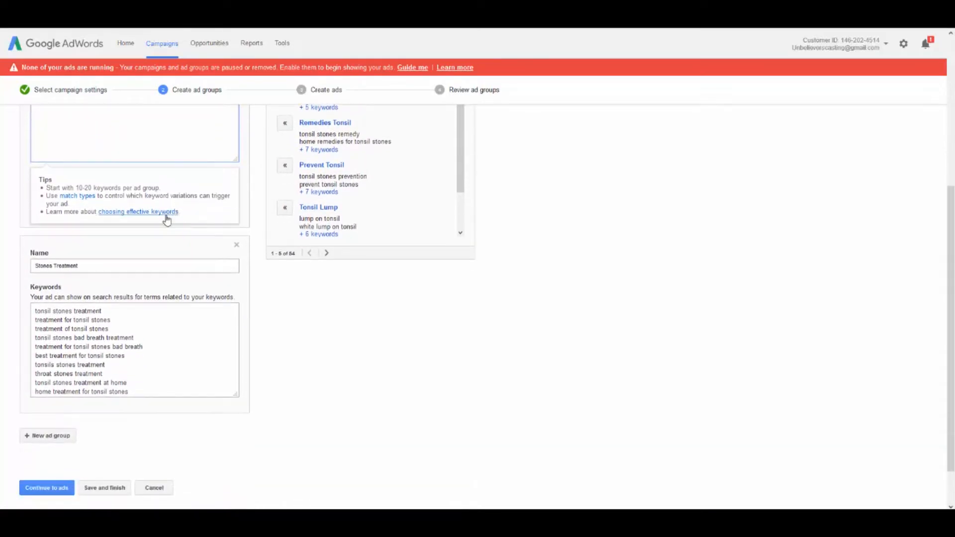
scroll(247, 314, "up", 3)
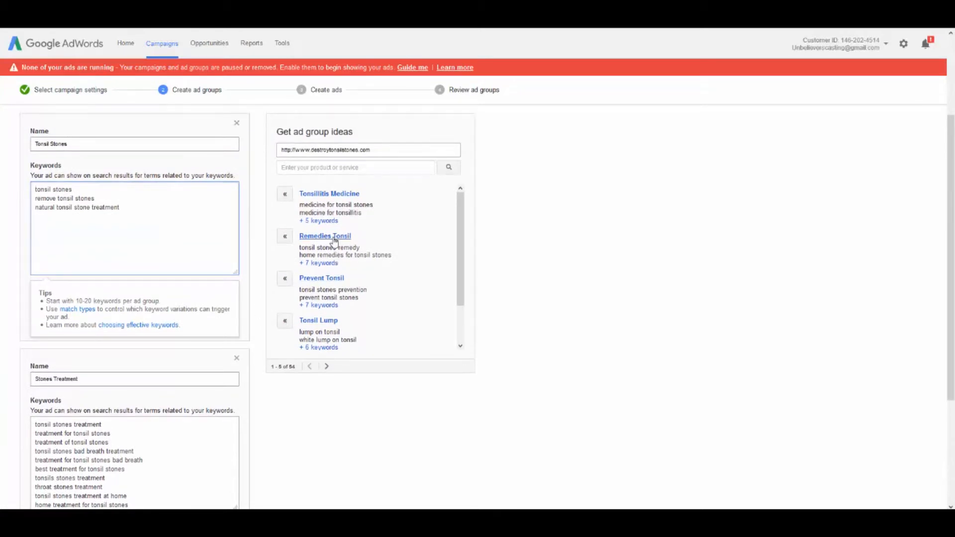
left_click(326, 264)
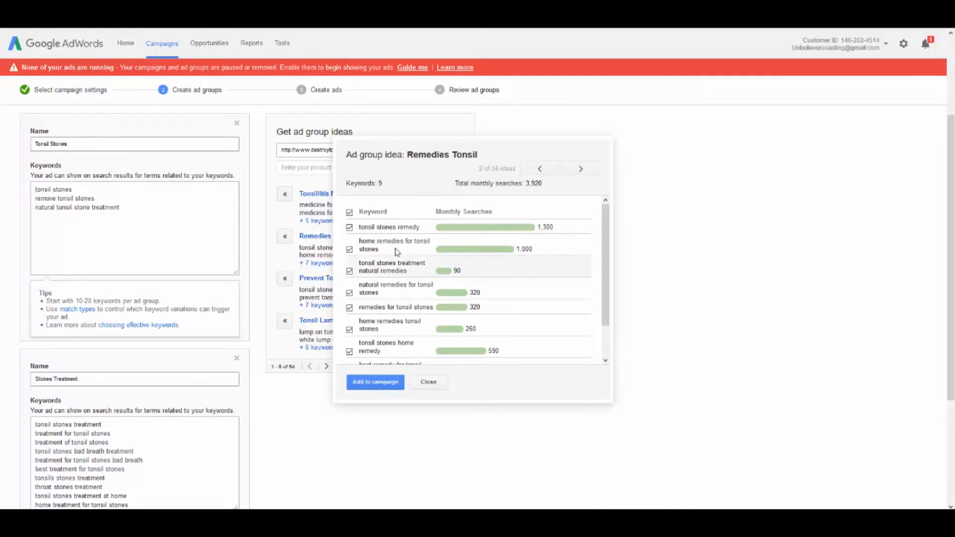
left_click(374, 382)
scroll(173, 363, "down", 5)
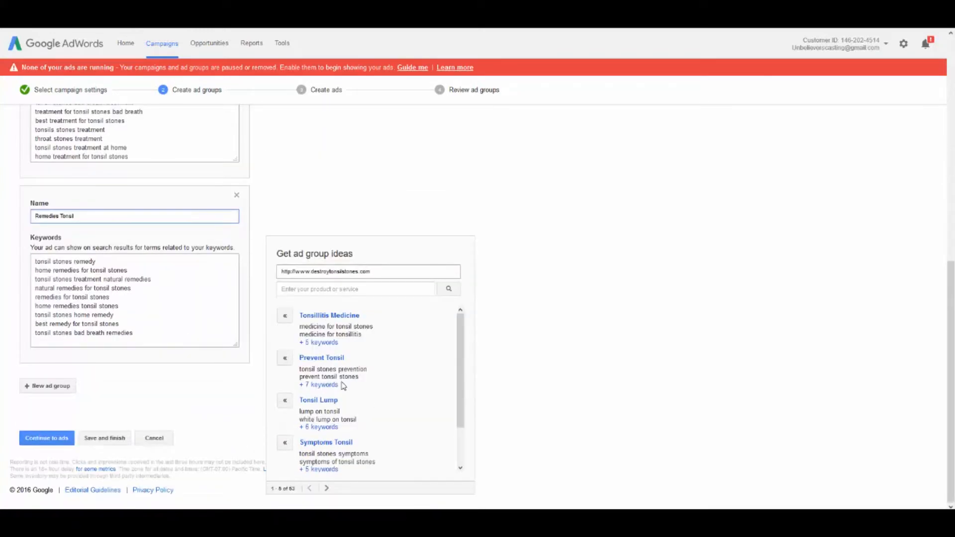
left_click(325, 384)
left_click(374, 440)
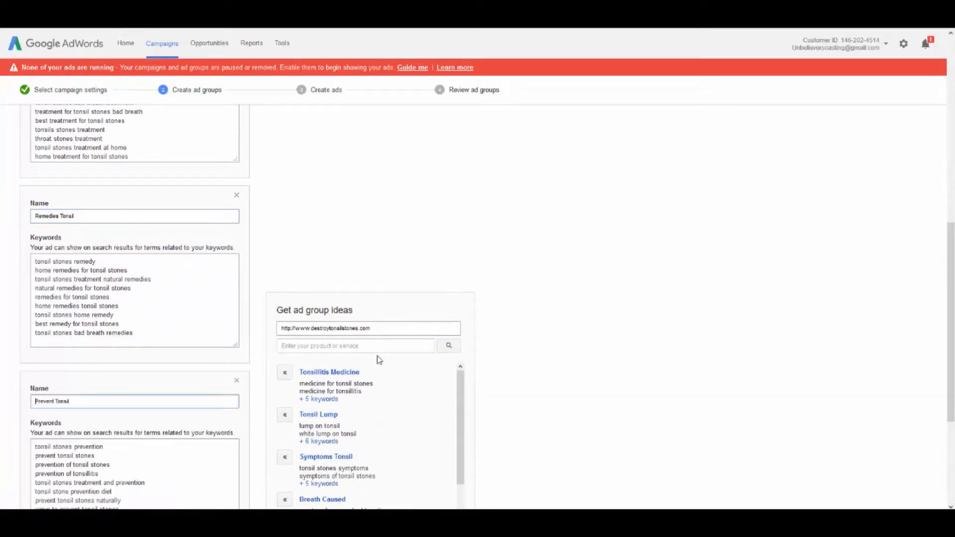
Look through the remaining ad group ideas and add Tonsil Lump to the campaign with all of its keywords
scroll(375, 354, "down", 1)
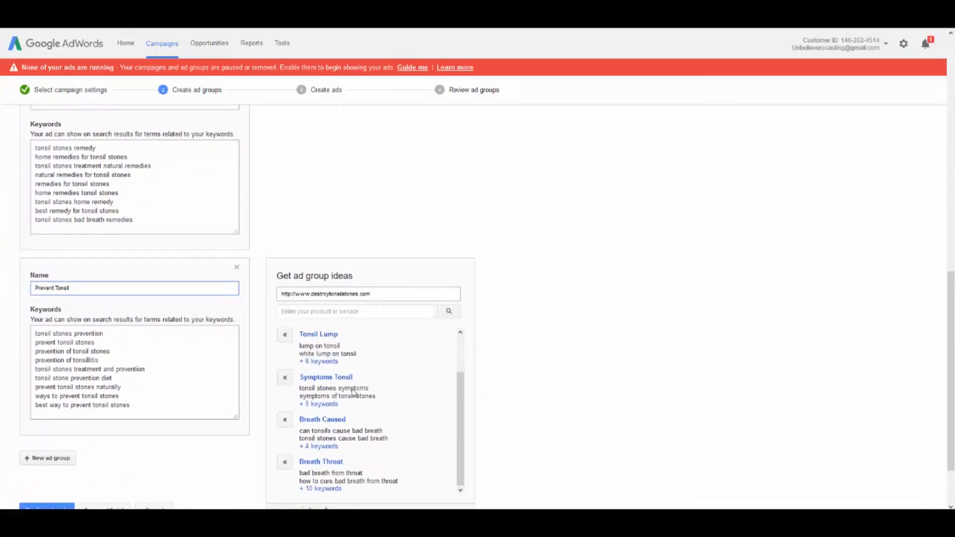
scroll(338, 432, "up", 1)
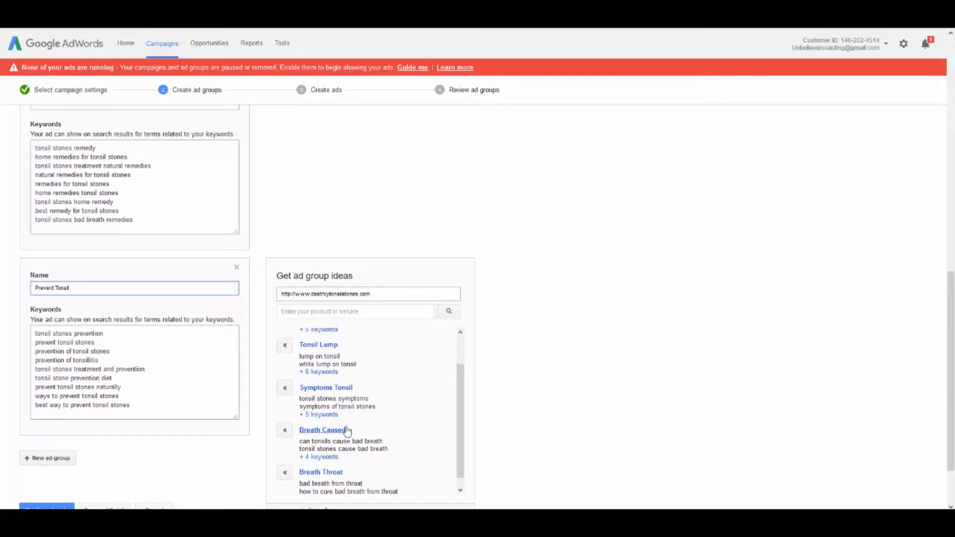
left_click(321, 407)
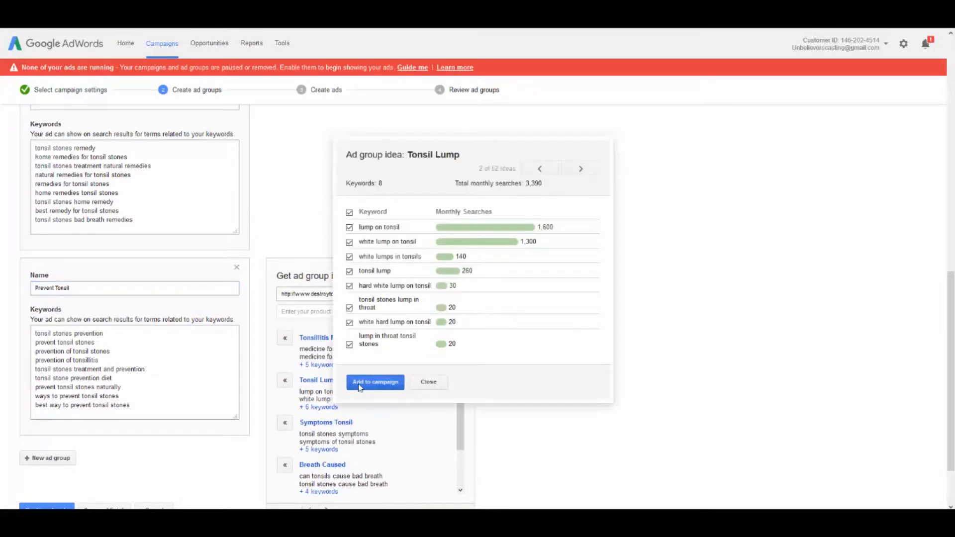
left_click(354, 386)
Add the suggested Tonsillitis Medicine and Symptoms Tonsil ad groups to the campaign with all of their keywords
scroll(305, 352, "down", 5)
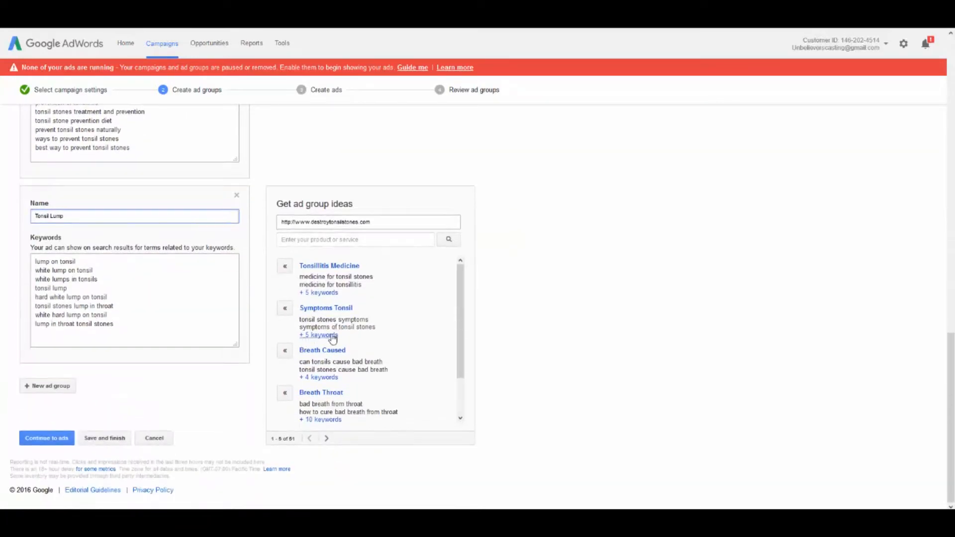
left_click(321, 293)
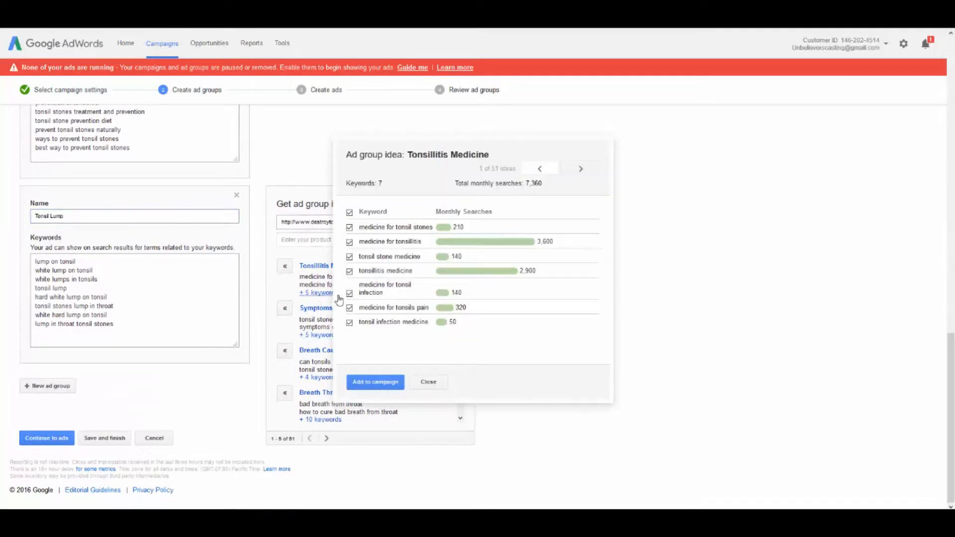
left_click(379, 386)
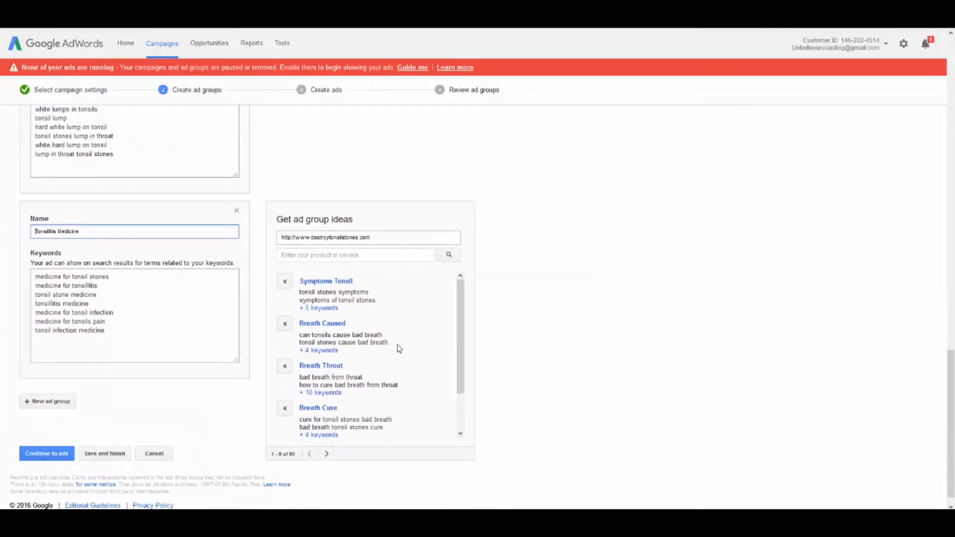
left_click(321, 308)
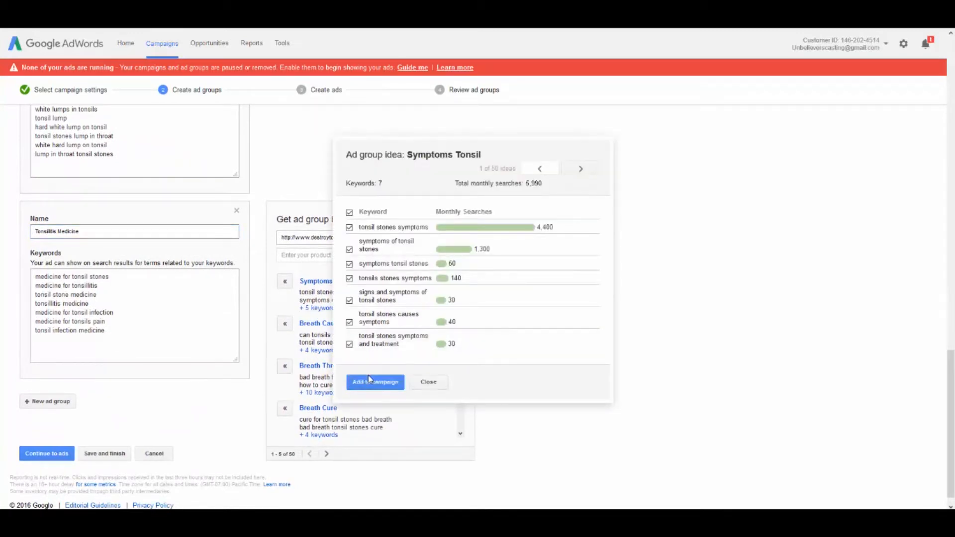
left_click(369, 379)
Review the ad groups and their keywords from first to last, then continue to ad creation
scroll(321, 348, "up", 10)
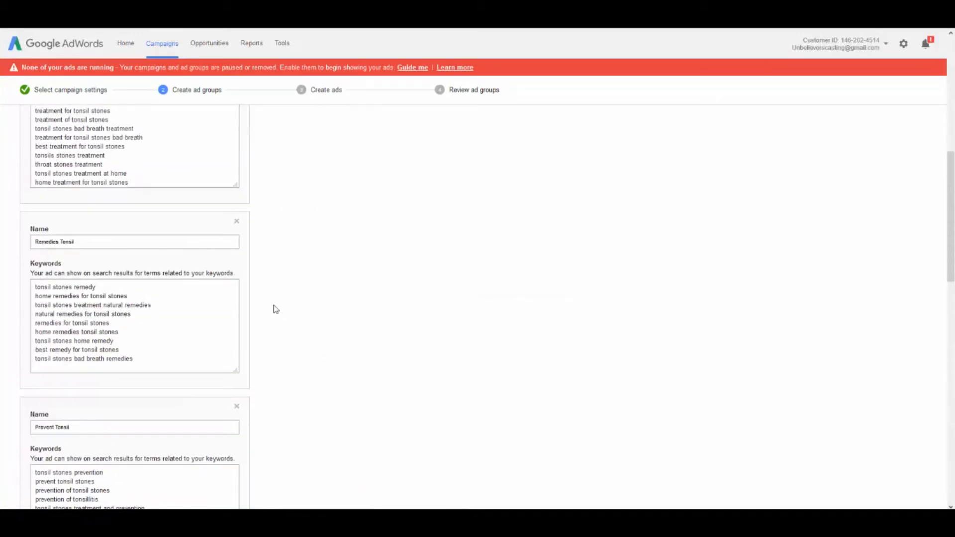
scroll(275, 309, "up", 10)
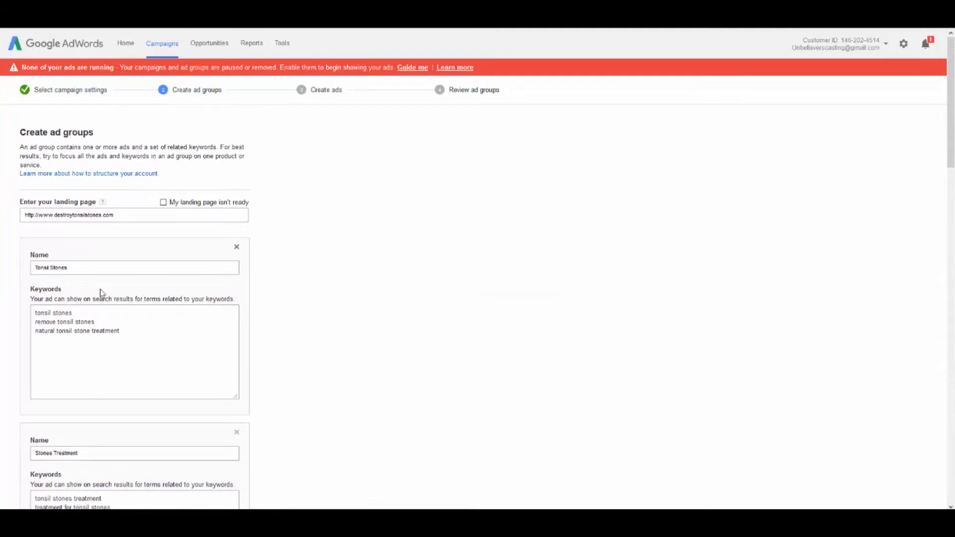
left_click(171, 330)
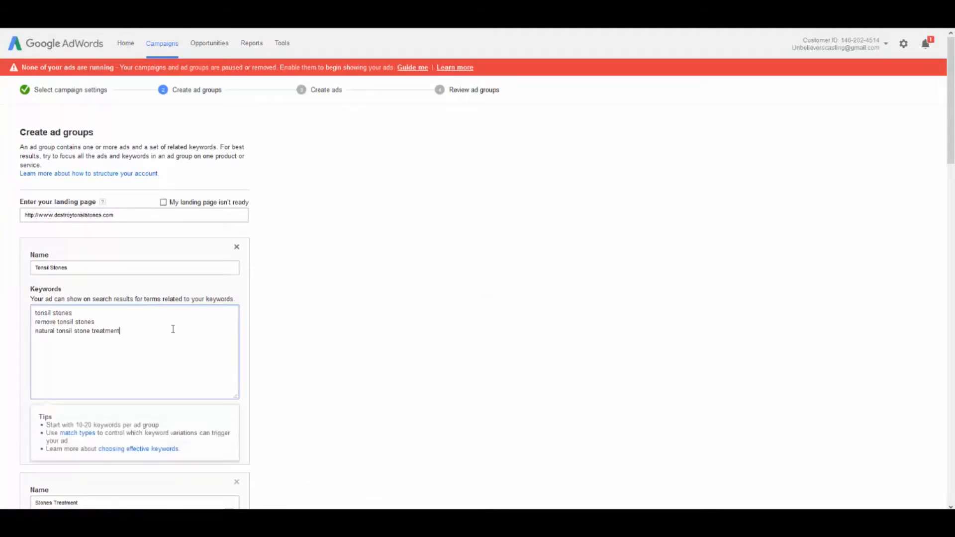
scroll(177, 328, "down", 20)
scroll(180, 326, "down", 5)
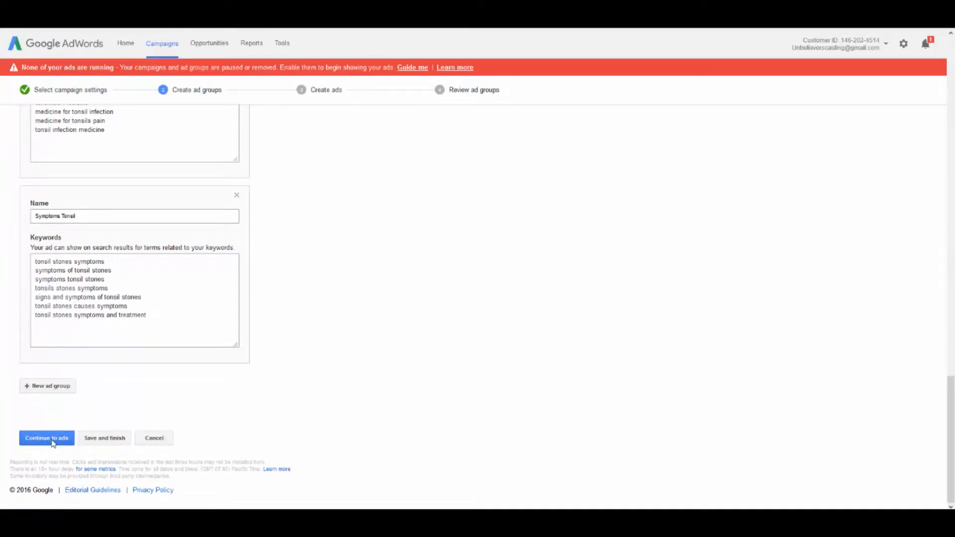
left_click(46, 438)
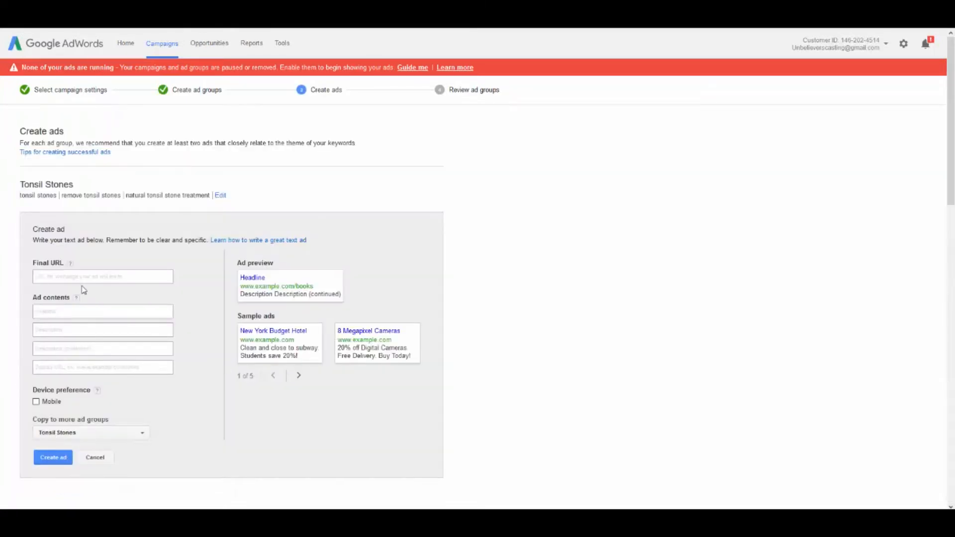
Examine the text ad form and the list of ad groups on the Create ads page
scroll(126, 218, "down", 3)
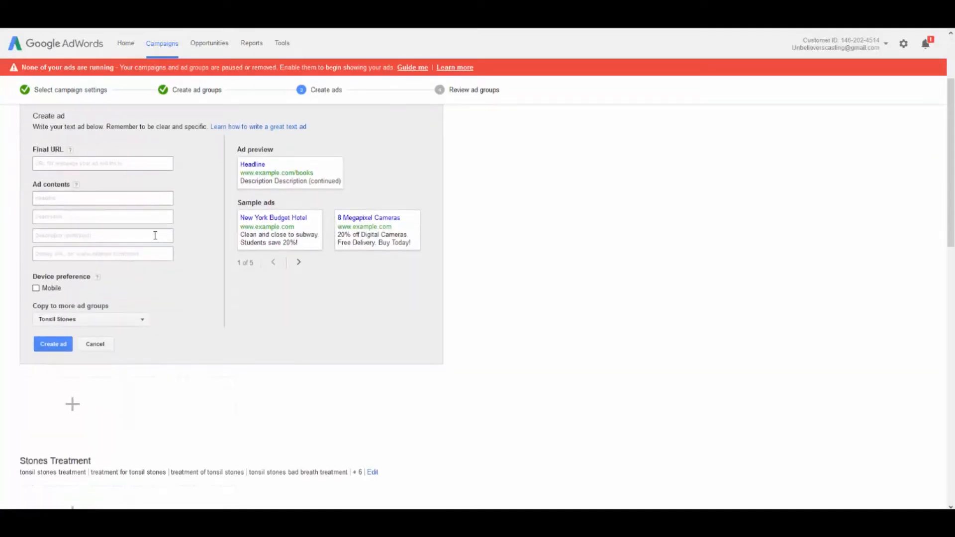
scroll(159, 241, "up", 3)
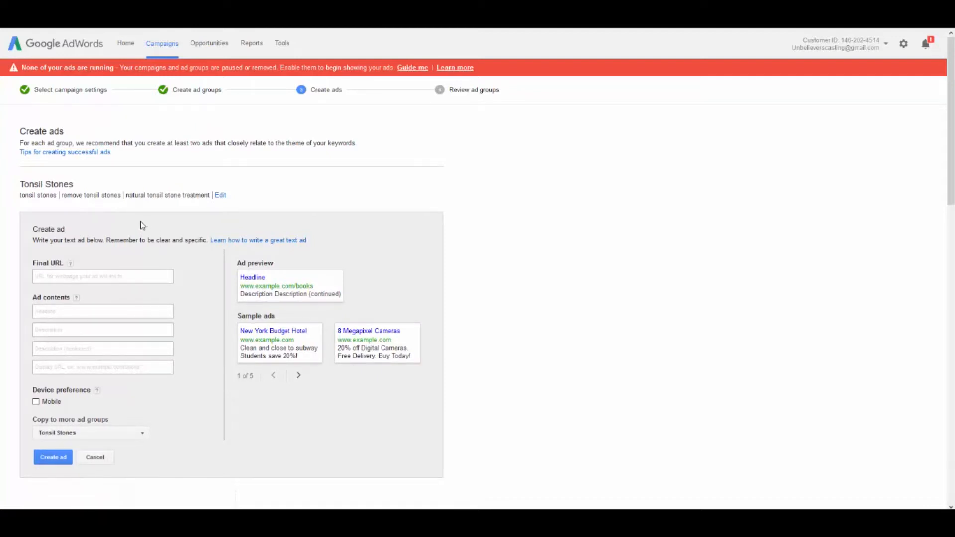
scroll(110, 267, "down", 5)
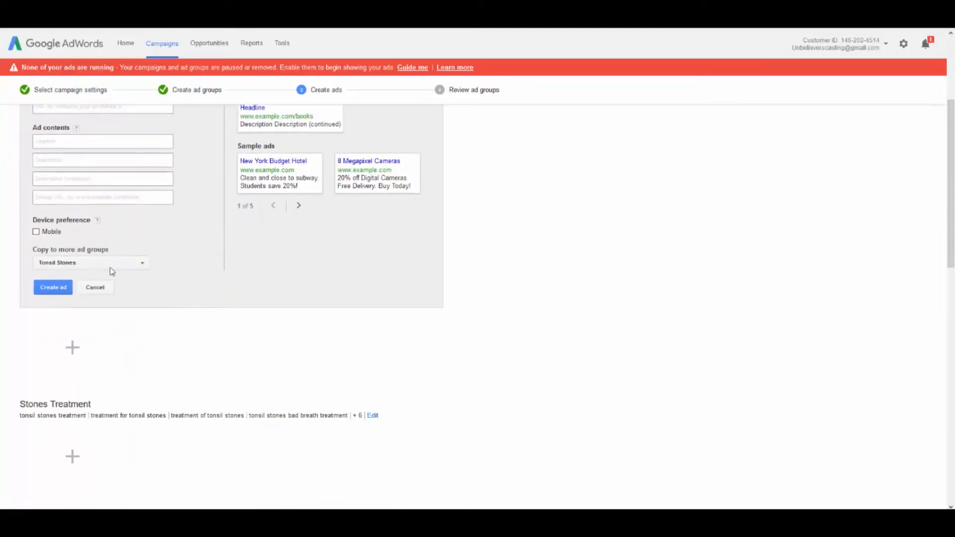
scroll(112, 269, "down", 4)
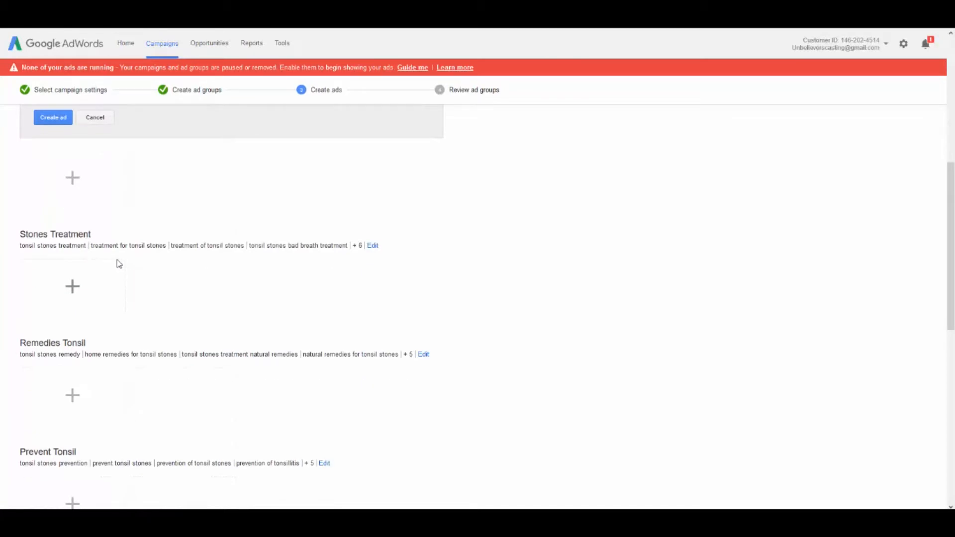
scroll(118, 264, "down", 6)
scroll(119, 262, "down", 4)
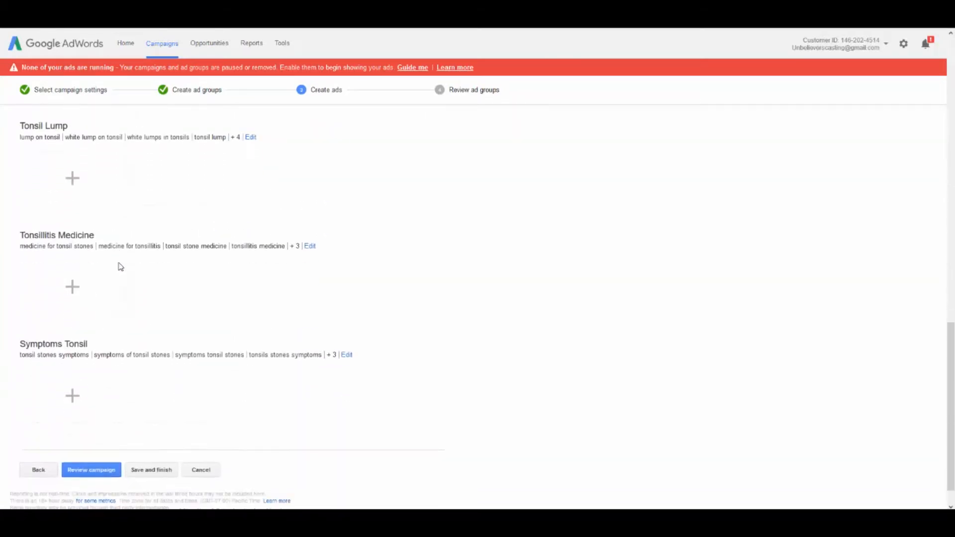
scroll(120, 264, "up", 2)
scroll(120, 259, "up", 15)
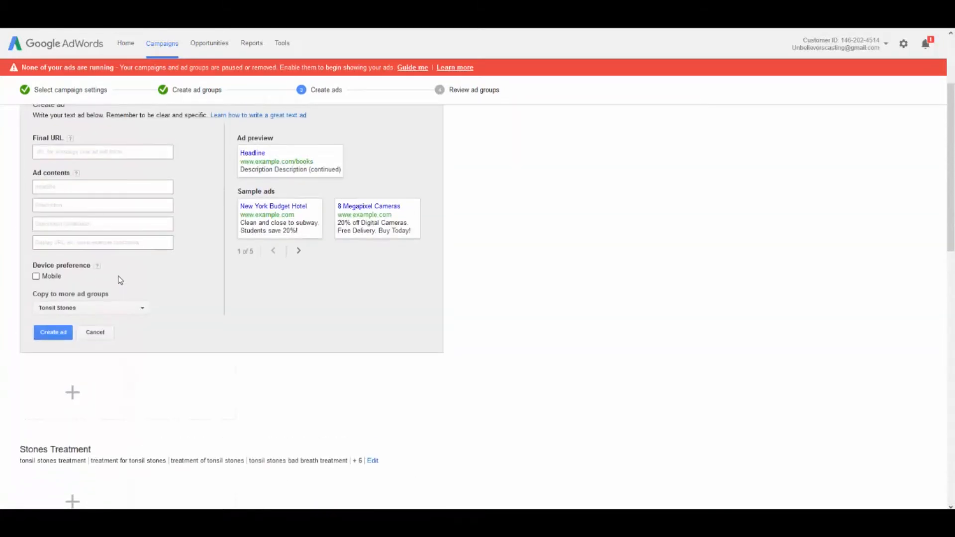
left_click(90, 264)
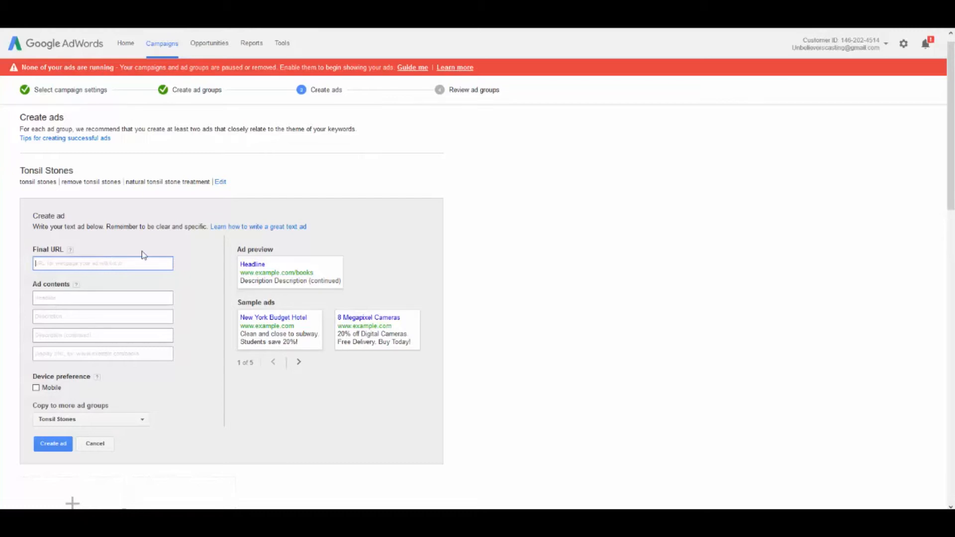
type("http://www.destroytonsilstones.com/")
key("Tab")
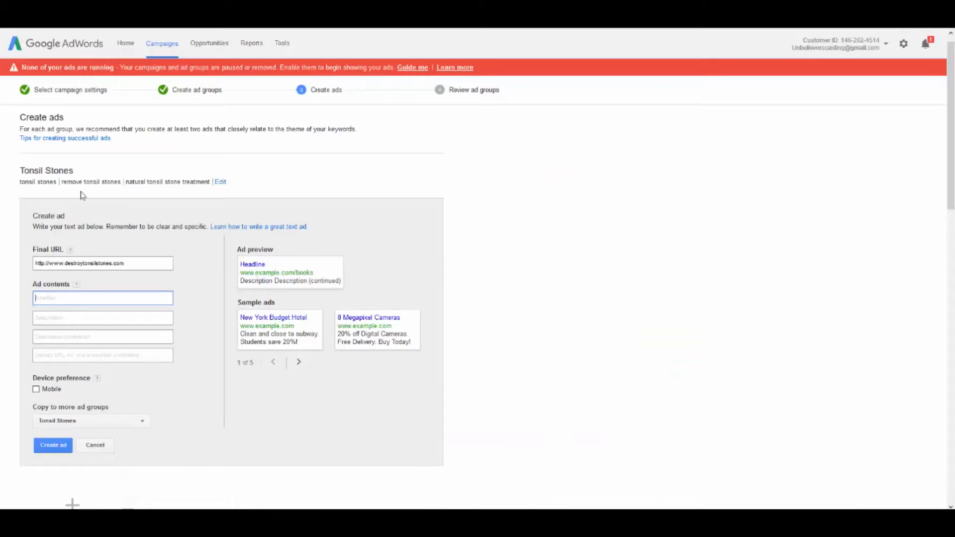
Try "Tonsil Stones Information" as the ad's headline and begin its first description line with "Very"
type("Tonsil Stones ")
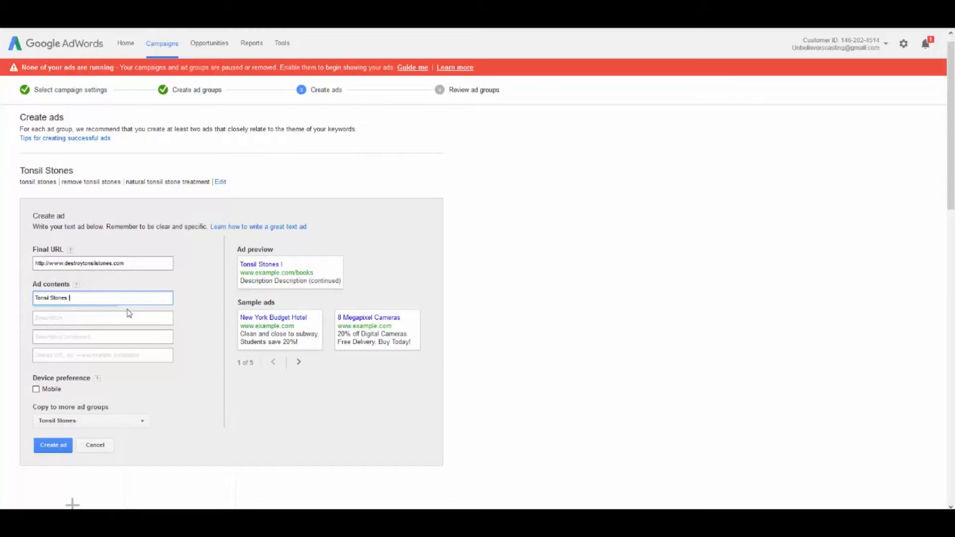
type("Information")
left_click(129, 313)
type("V")
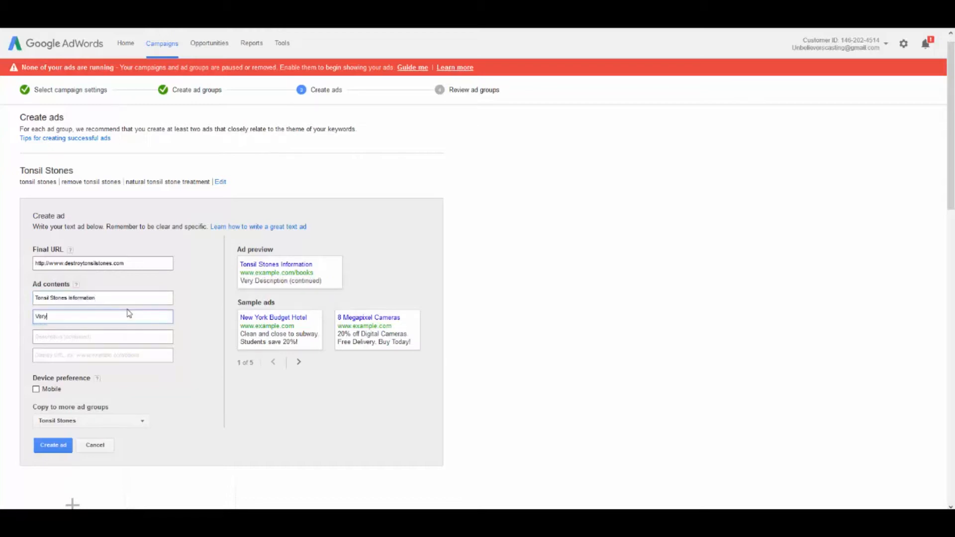
key("BackSpace")
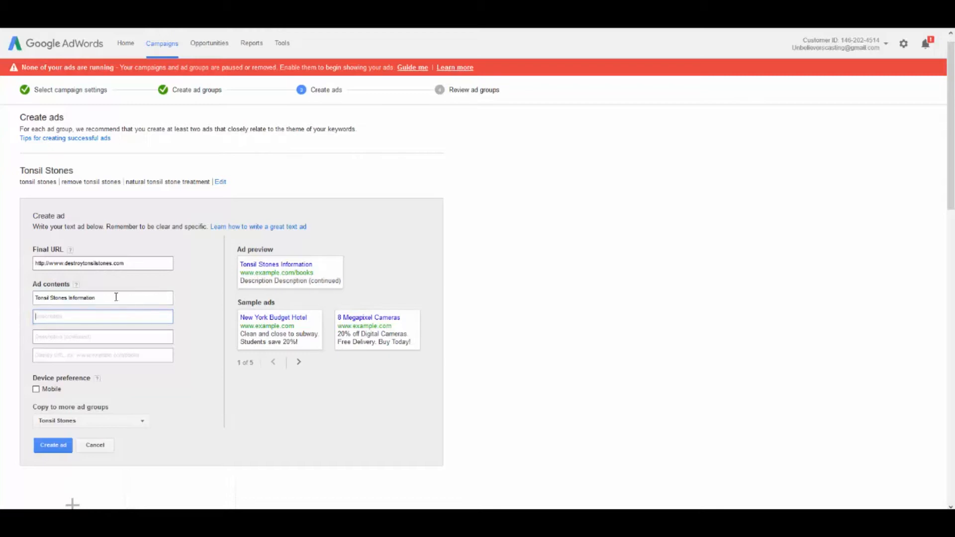
Try the headline "Important Tonsil Stones Info" for the ad, then clear it
left_click_drag(116, 297, 35, 298)
type("Import")
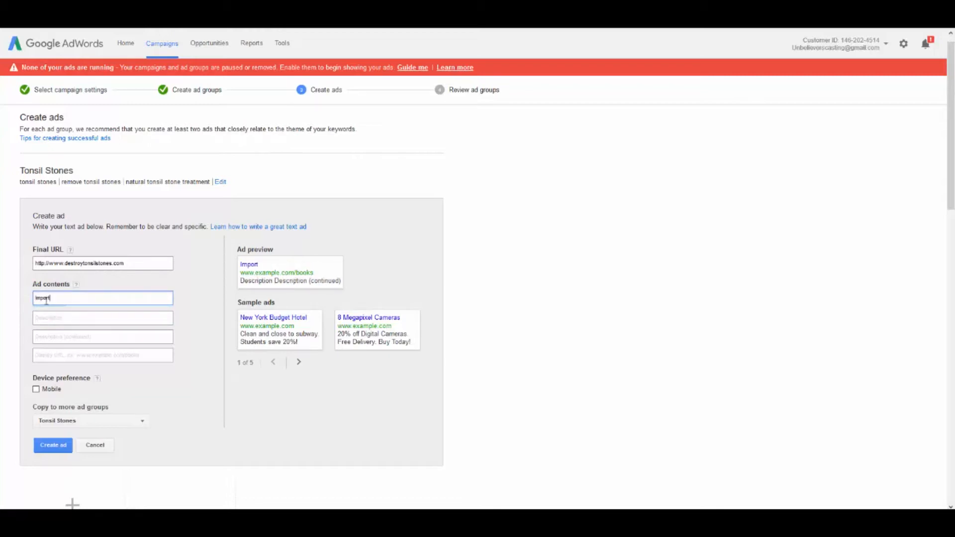
type("ant Tonsil Stones Info")
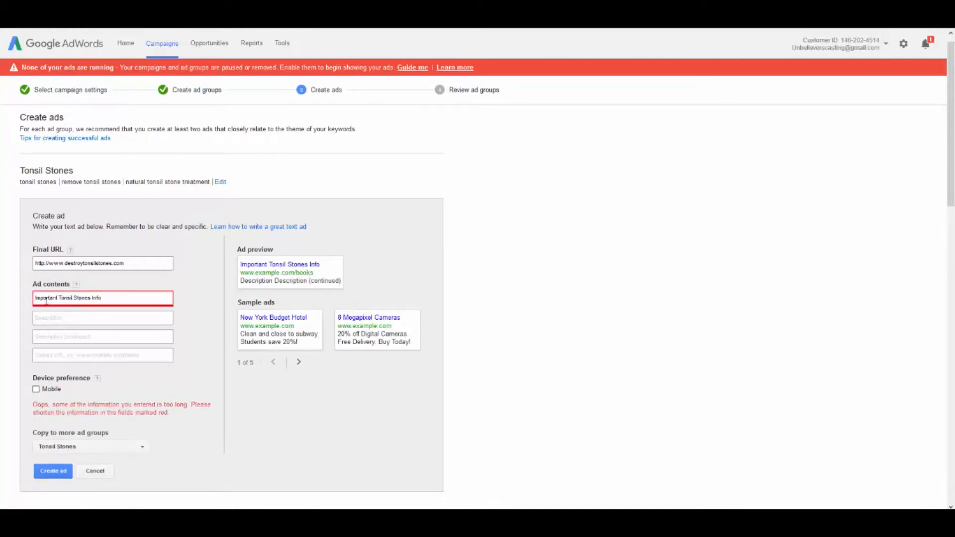
key("BackSpace")
key("BackSpace")
key("BackSpace")
key("BackSpace")
key("BackSpace")
key("BackSpace")
key("BackSpace")
key("BackSpace")
key("BackSpace")
key("BackSpace")
key("BackSpace")
key("BackSpace")
key("BackSpace")
key("BackSpace")
key("BackSpace")
key("BackSpace")
key("BackSpace")
key("BackSpace")
key("BackSpace")
key("BackSpace")
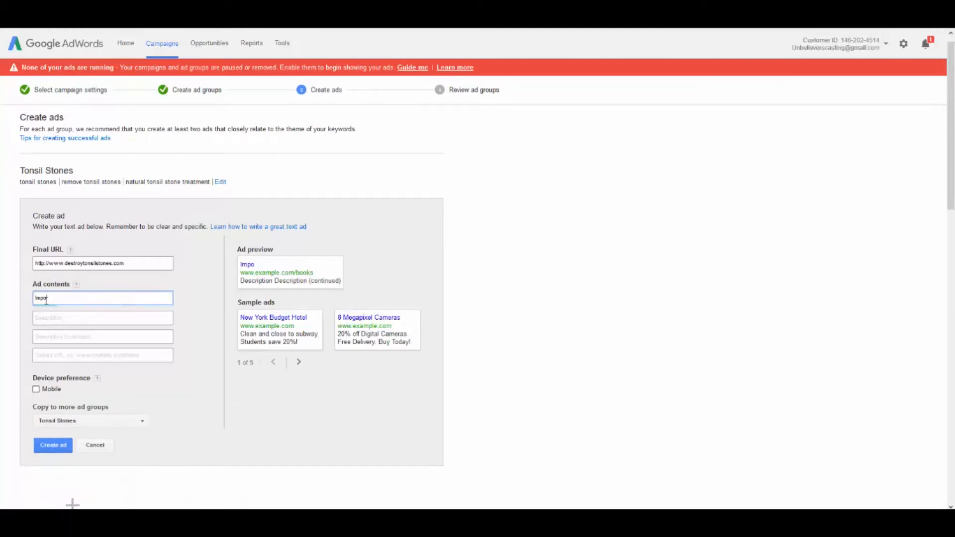
Set the ad's headline to "Tonsil Stones Cure"
type("Tonsil Stons")
key("BackSpace")
type("es Cure")
key("Tab")
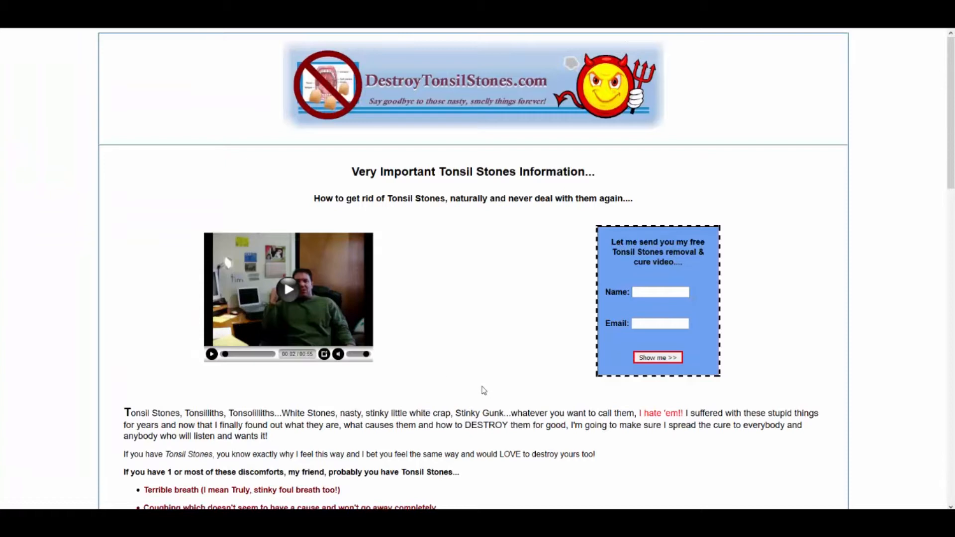
Copy the landing page heading "Very Important Tonsil Stones Information..." into the ad's first description line
scroll(411, 338, "down", 2)
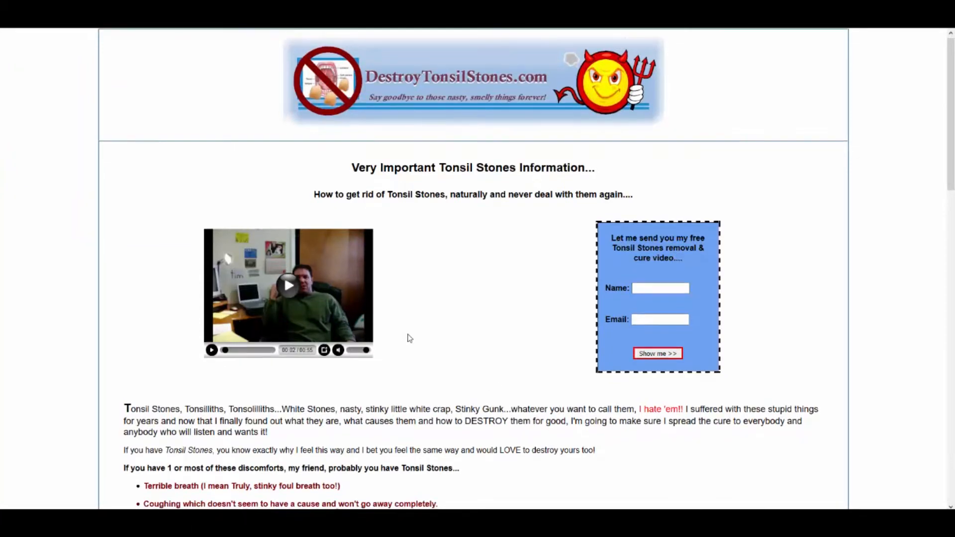
scroll(418, 334, "up", 2)
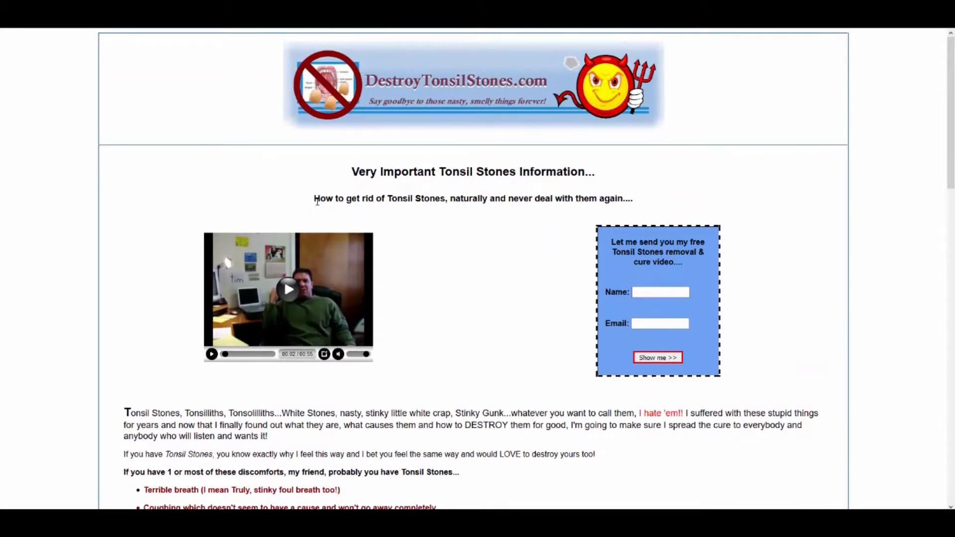
left_click_drag(315, 200, 661, 197)
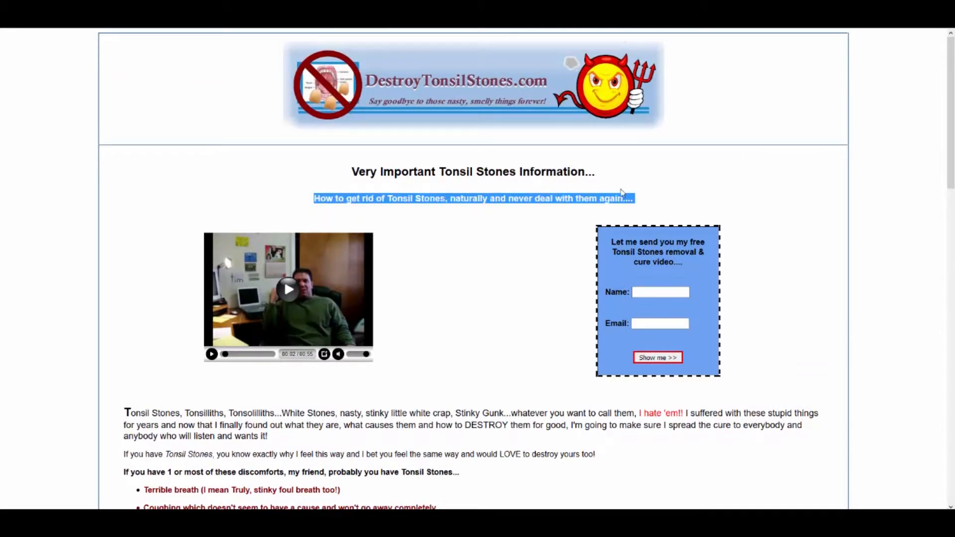
left_click_drag(352, 172, 611, 175)
key("ctrl+c")
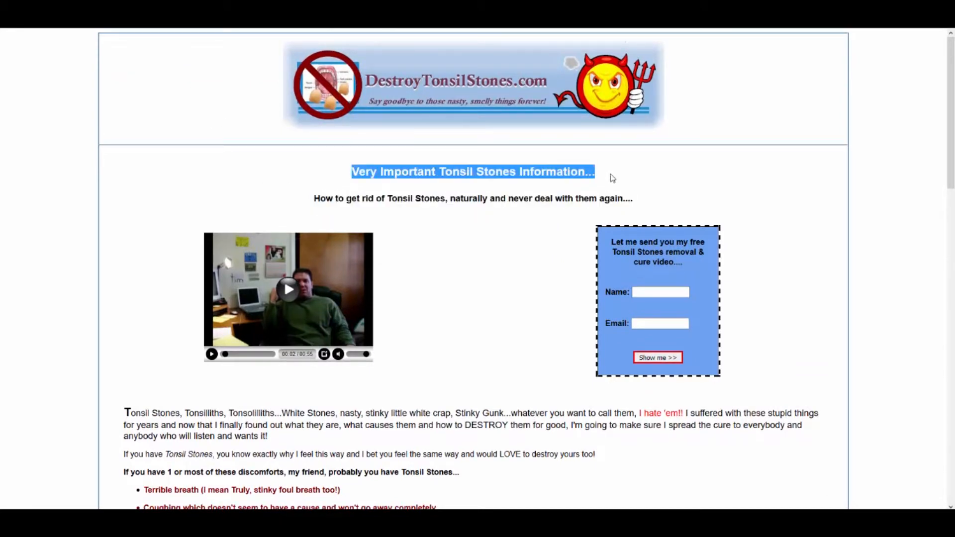
left_click(104, 7)
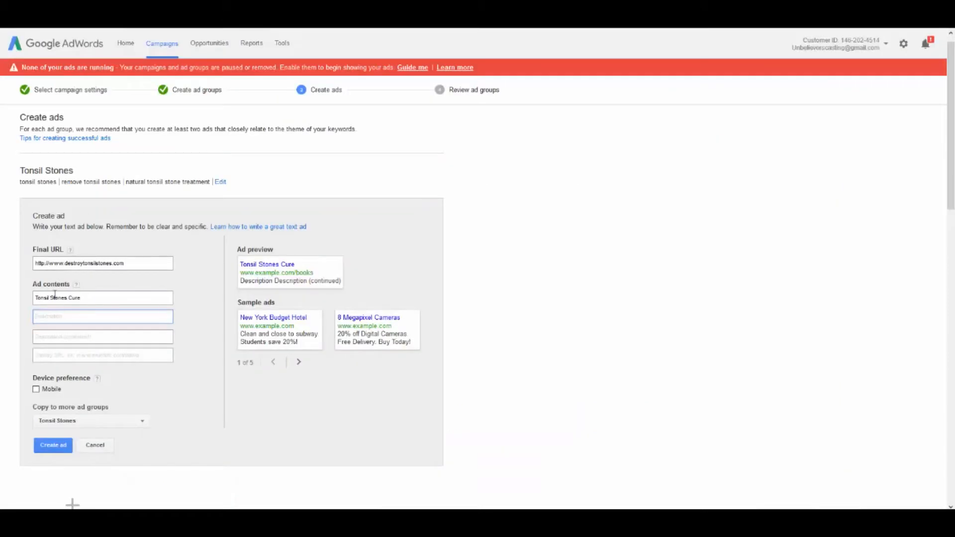
key("ctrl+v")
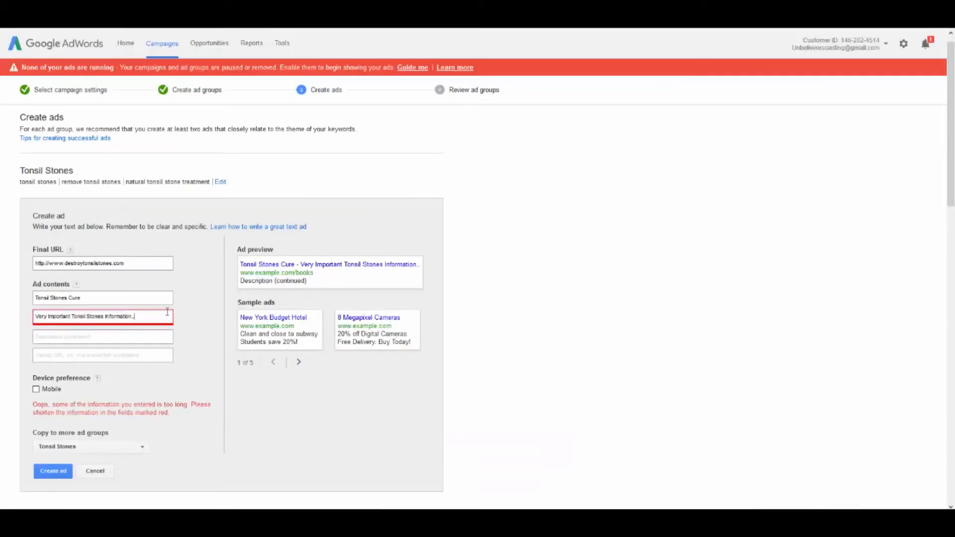
Shorten the ad's first description line to "Very Important Tonsil Stones"
key("BackSpace")
key("BackSpace")
key("BackSpace")
key("BackSpace")
key("BackSpace")
key("BackSpace")
key("BackSpace")
key("BackSpace")
key("BackSpace")
key("BackSpace")
key("BackSpace")
key("BackSpace")
key("BackSpace")
key("BackSpace")
key("BackSpace")
key("BackSpace")
key("BackSpace")
key("BackSpace")
key("BackSpace")
key("BackSpace")
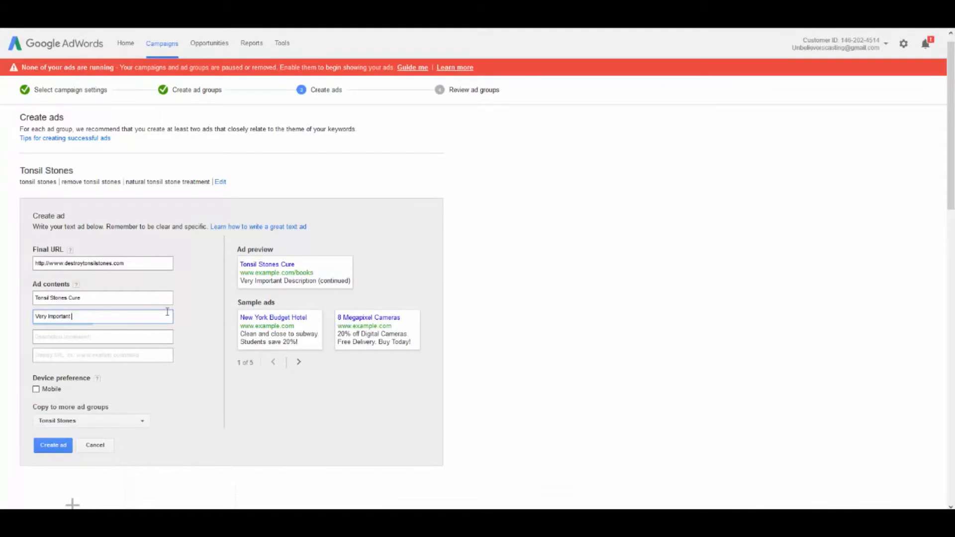
key("BackSpace")
type("t T")
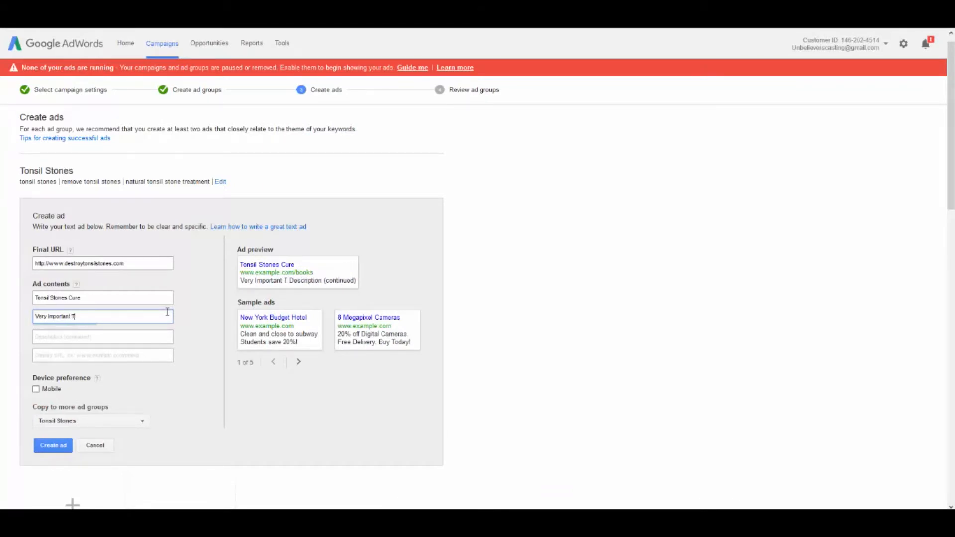
type("onsil Stones")
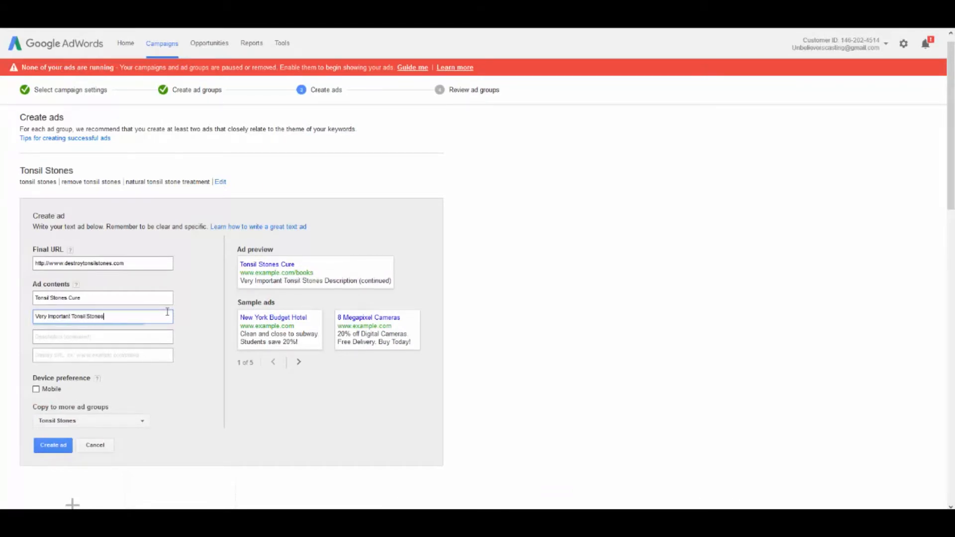
Enter "Information." in the second description line and append the landing page's subheading, which begins "How to get rid of Tonsil Stones"
key("Tab")
type("Information")
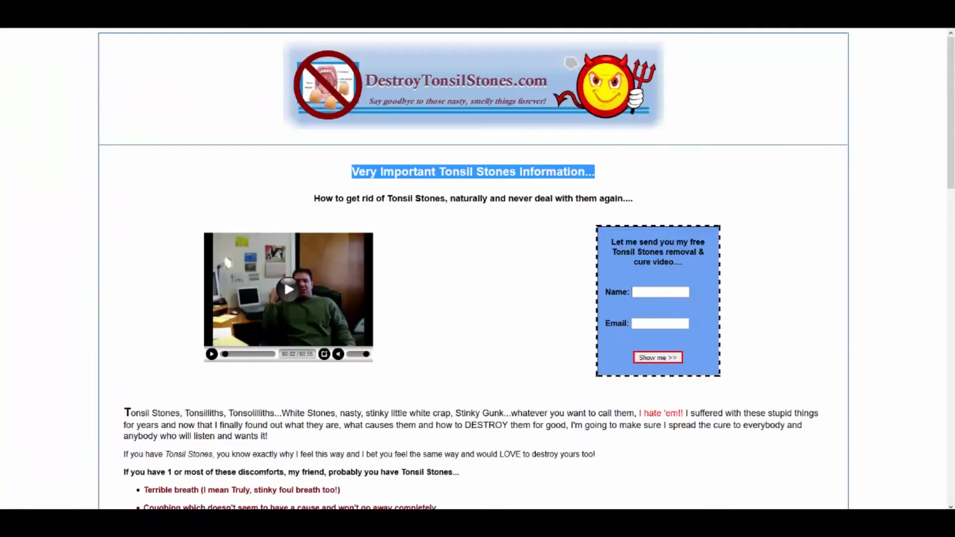
left_click_drag(315, 198, 640, 202)
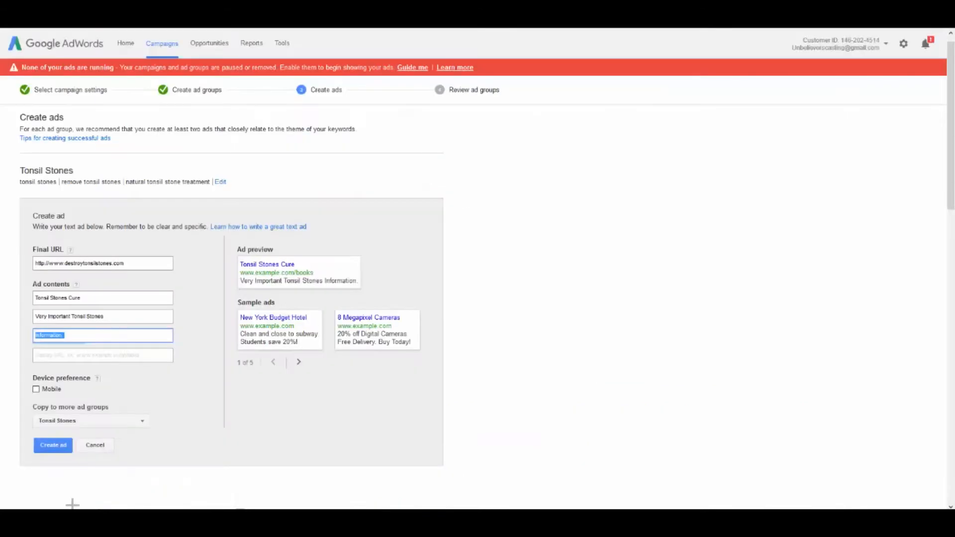
left_click(84, 334)
type("How to get rid of Tonsil Stones, naturally and never deal with them again...")
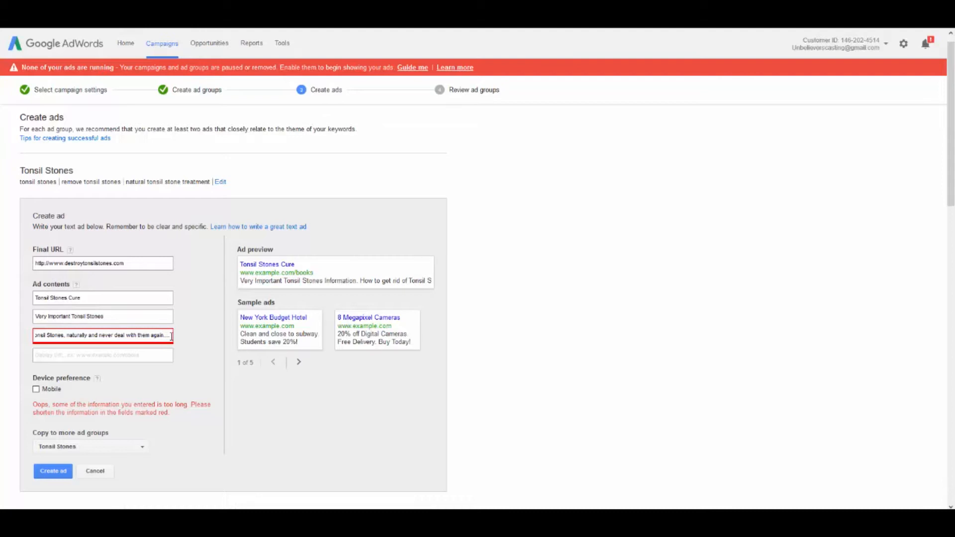
Move "Tonsil Stones, naturally and never deal with them again...." from the second description line to the display URL line
left_click_drag(171, 337, 106, 337)
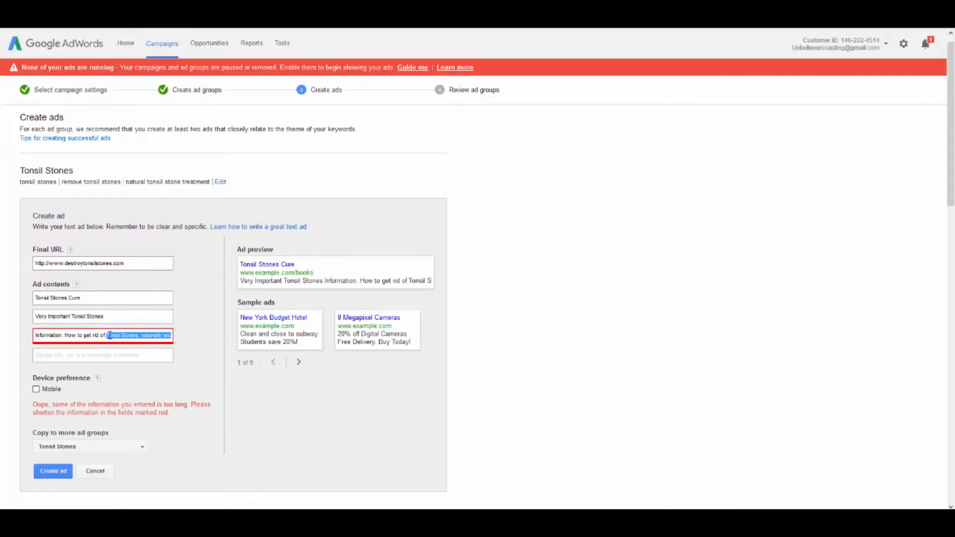
key("ctrl+x")
left_click(62, 356)
key("ctrl+v")
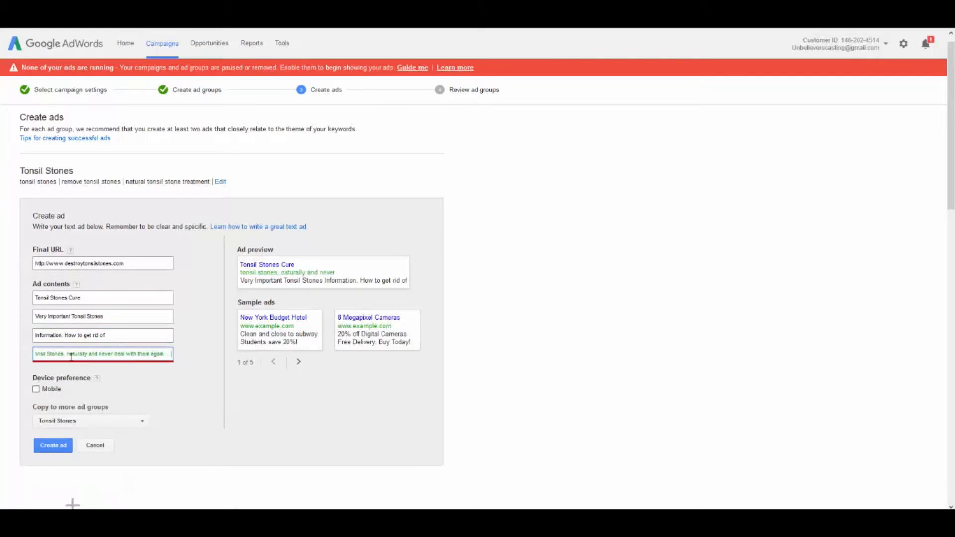
Complete the second description line as "Information. How to get rid of them"
left_click(115, 338)
type("them an")
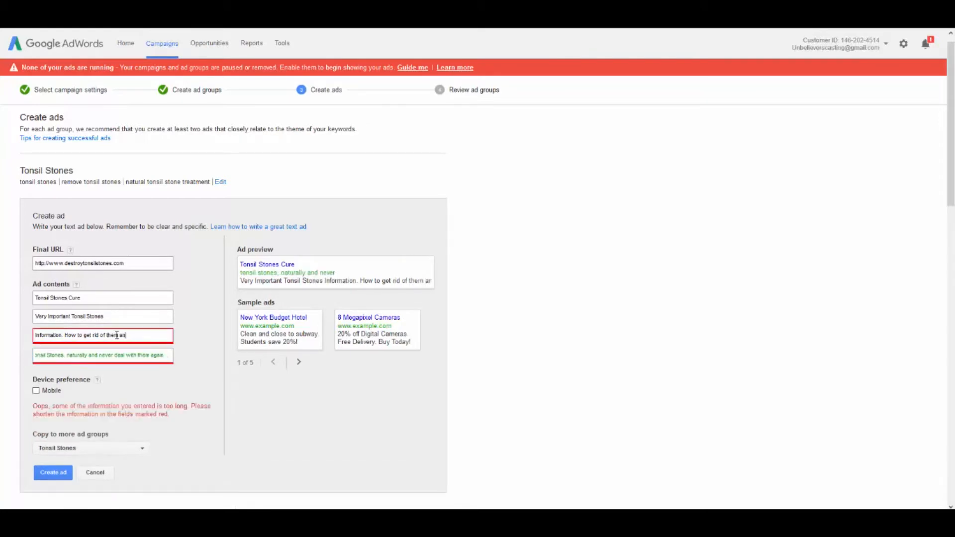
key("BackSpace")
key("BackSpace")
key("BackSpace")
key("BackSpace")
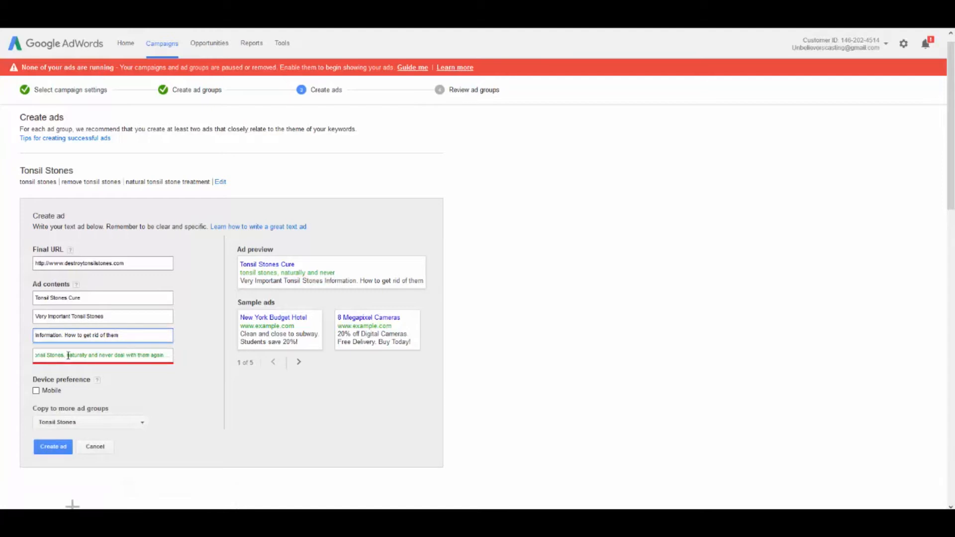
Remove "Tonsil Stones," from the display URL line so that it reads "naturally and never deal with them again..."
left_click_drag(68, 355, 2, 354)
key("BackSpace")
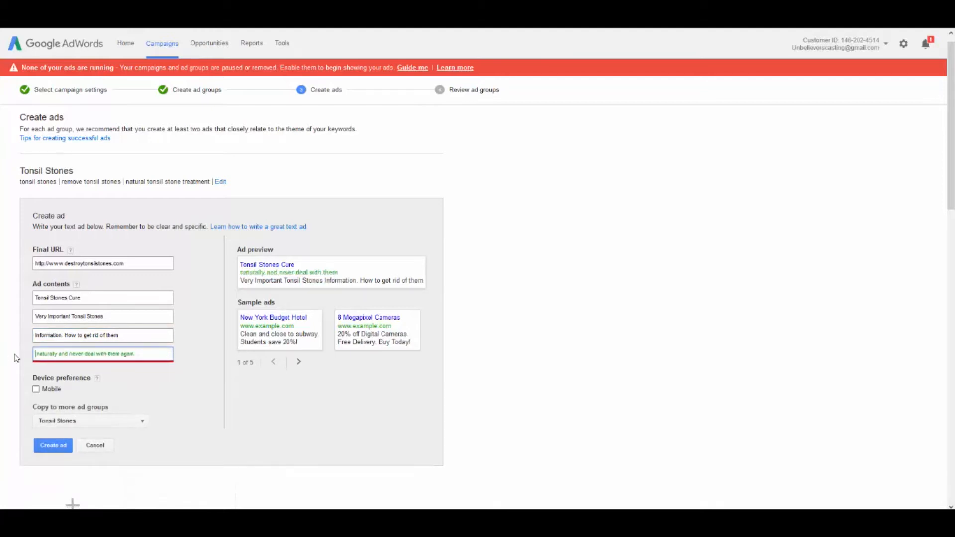
double_click(39, 354)
left_click(155, 354)
type(".")
left_click(339, 396)
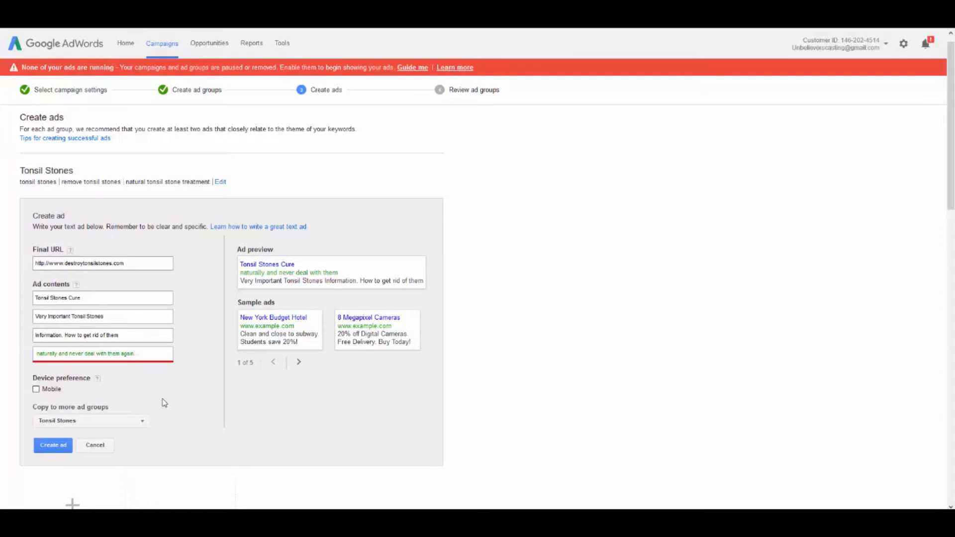
Leave the mobile device preference off, copy the ad to all ad groups and create it
left_click(36, 390)
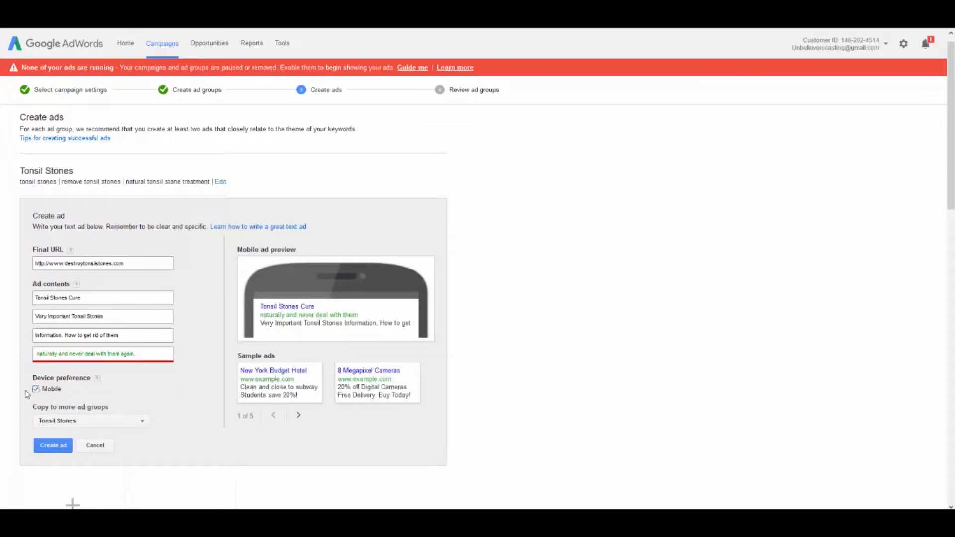
left_click(36, 390)
scroll(127, 378, "down", 2)
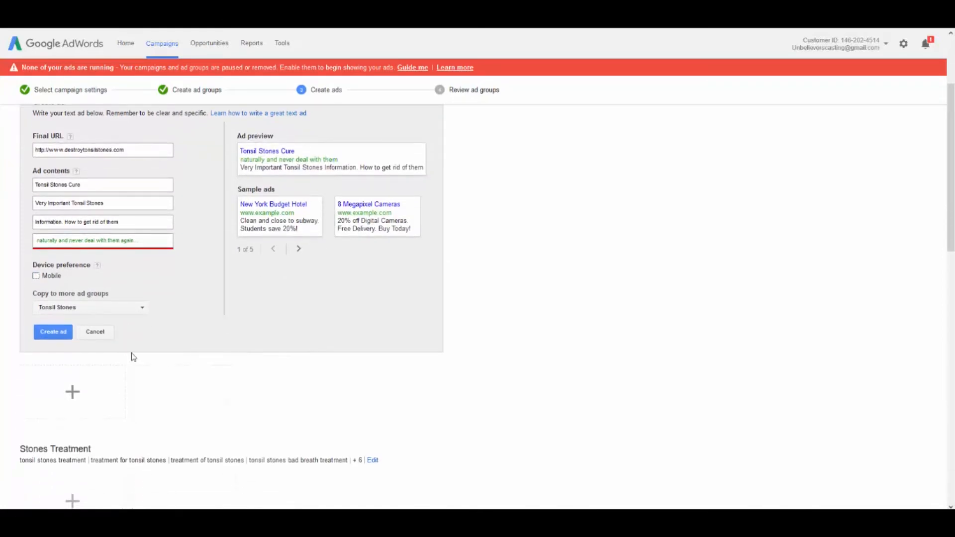
left_click(141, 309)
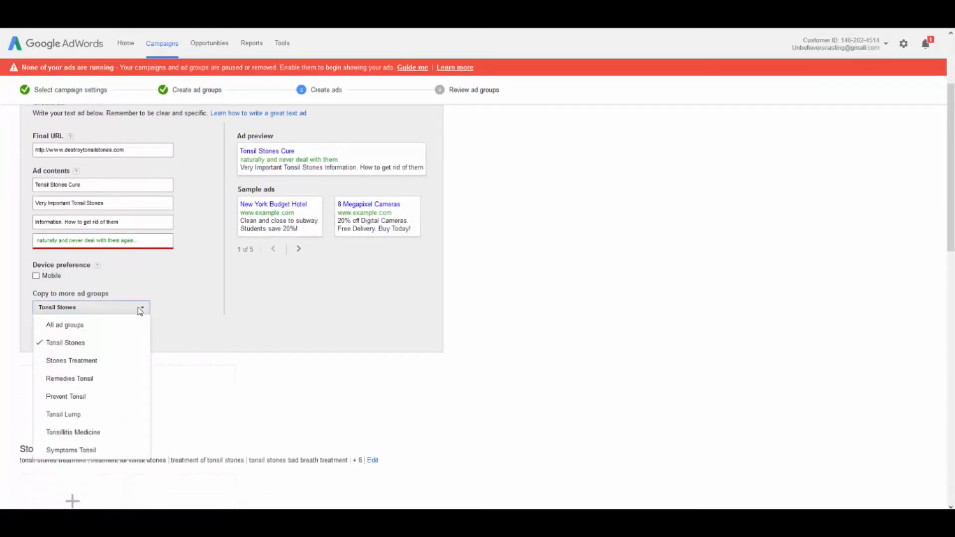
left_click(83, 325)
left_click(194, 308)
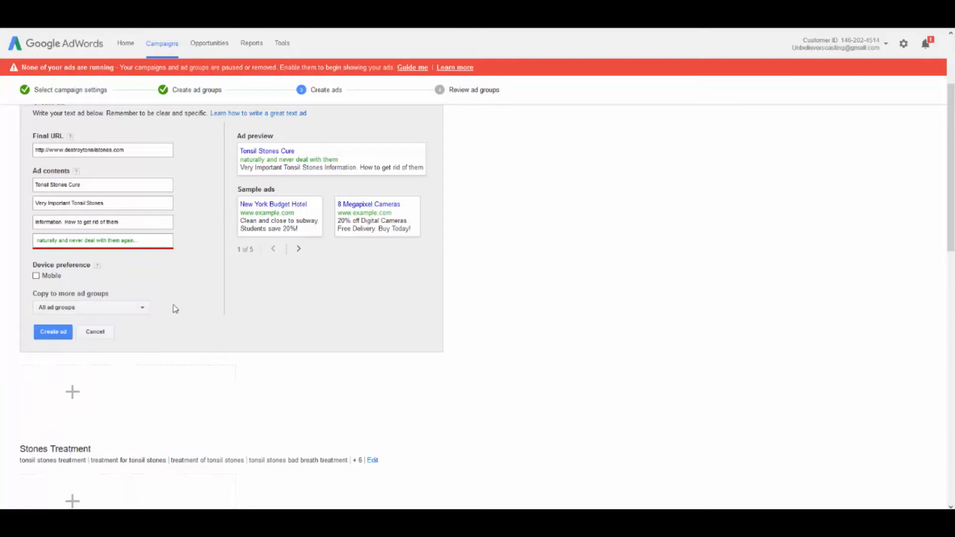
left_click(53, 332)
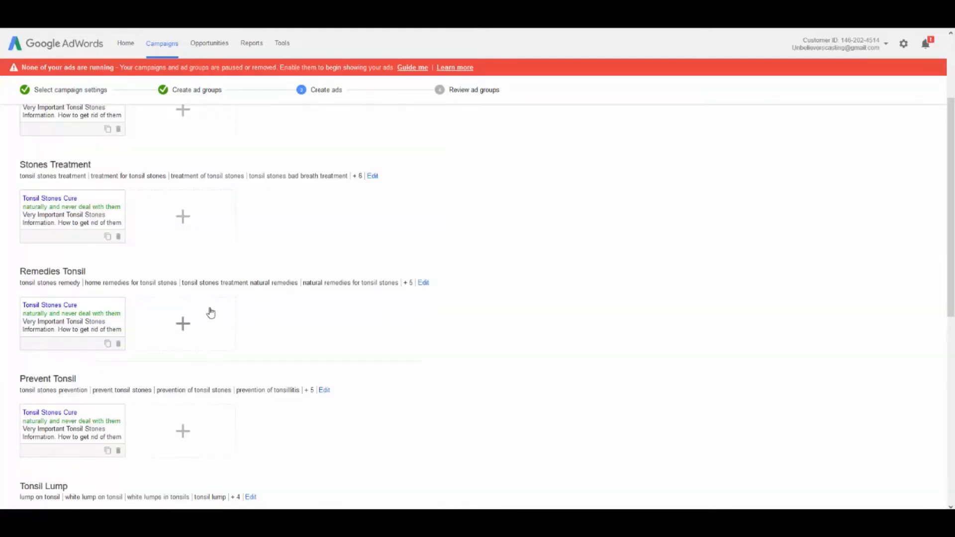
scroll(174, 301, "up", 3)
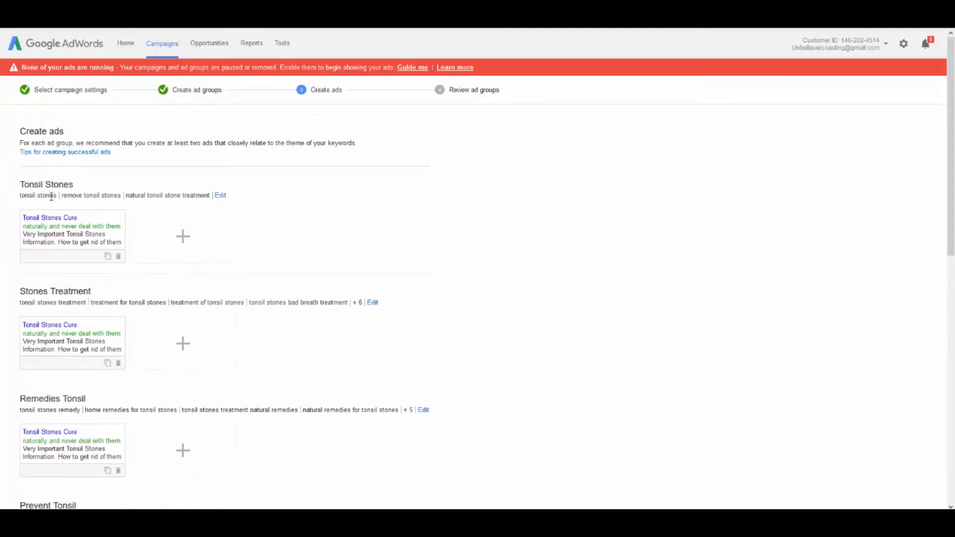
scroll(50, 187, "down", 3)
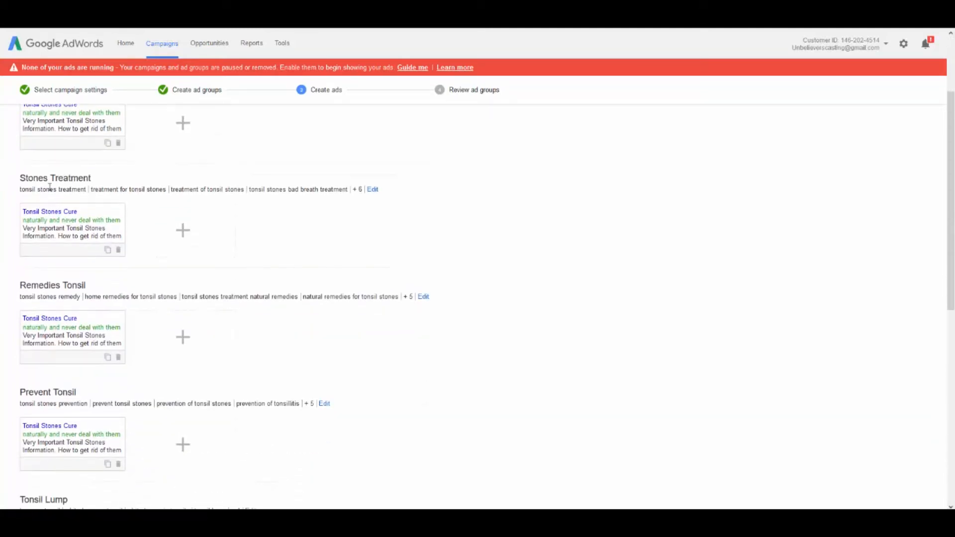
Start a new text ad in the Stones Treatment ad group
scroll(57, 188, "up", 2)
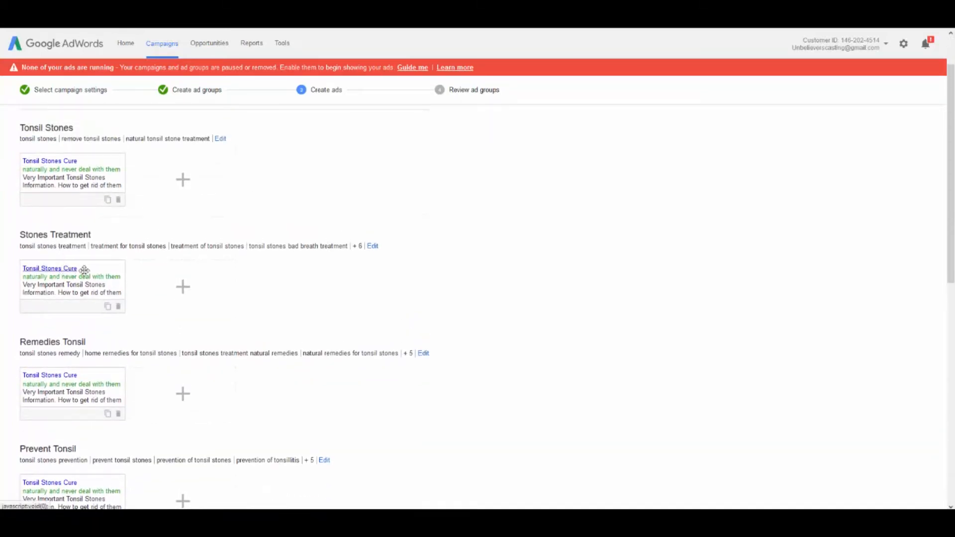
left_click(176, 290)
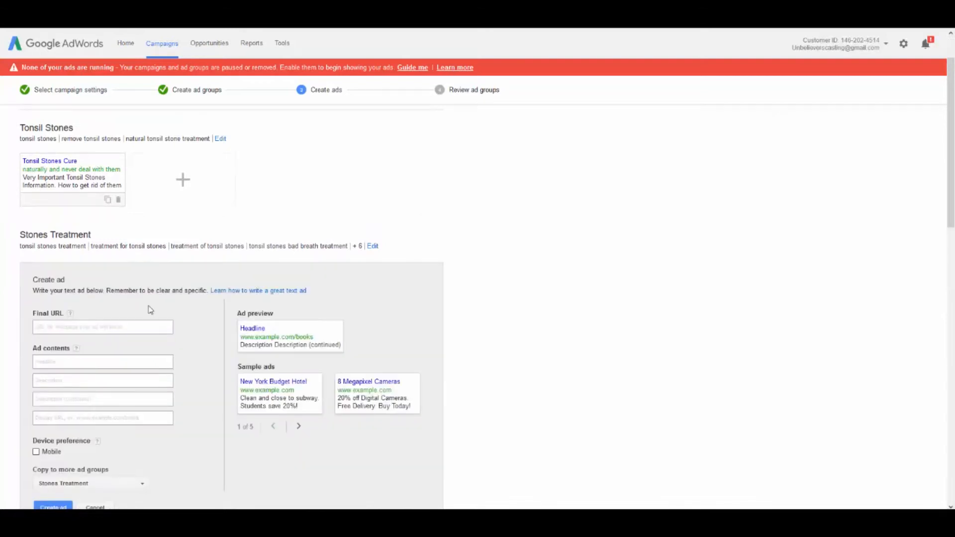
Make a copy of the Tonsil Stones Cure ad within the Stones Treatment ad group and delete that copy
scroll(157, 281, "down", 5)
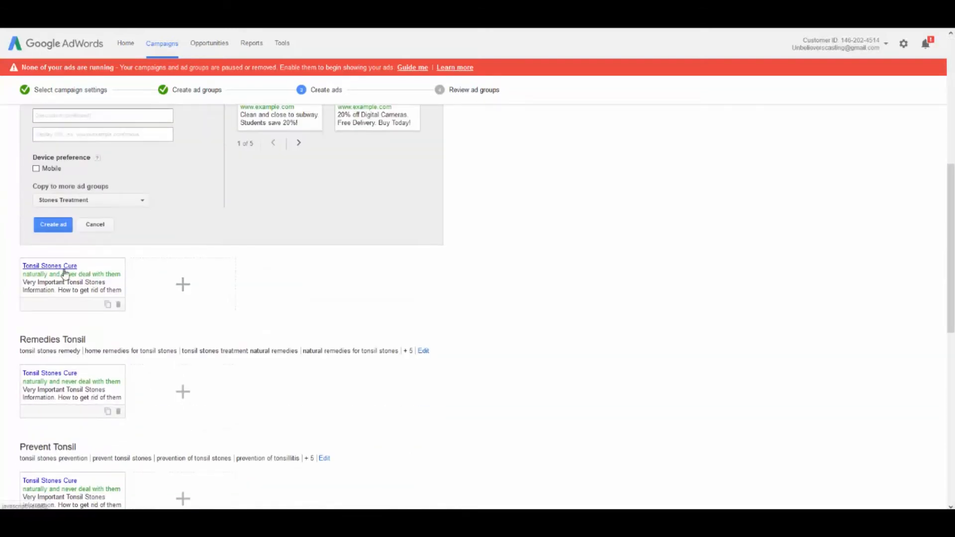
left_click(110, 308)
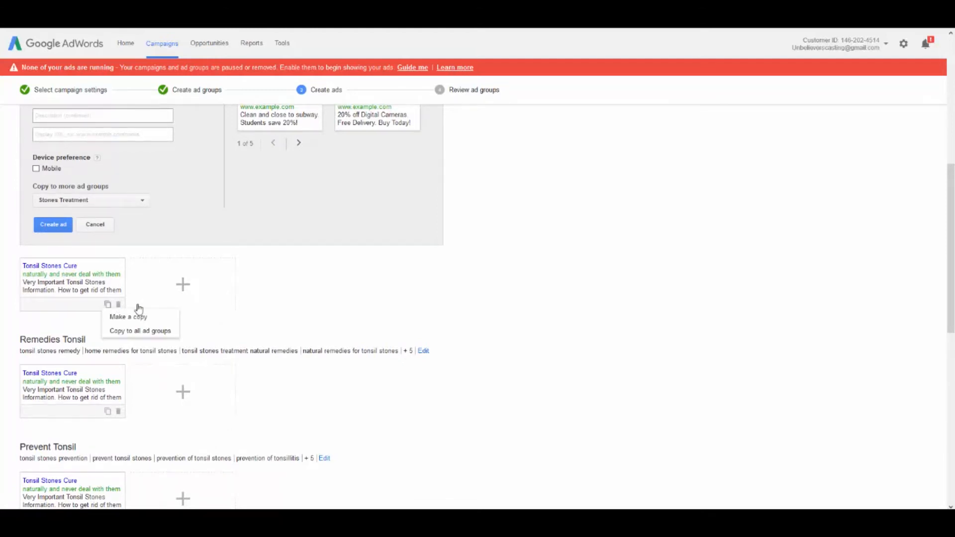
left_click(133, 317)
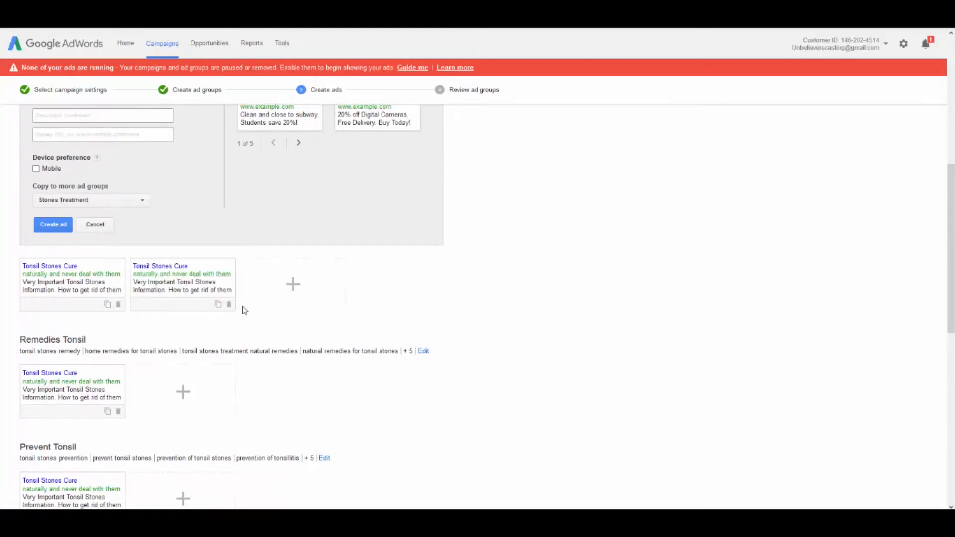
scroll(245, 309, "up", 3)
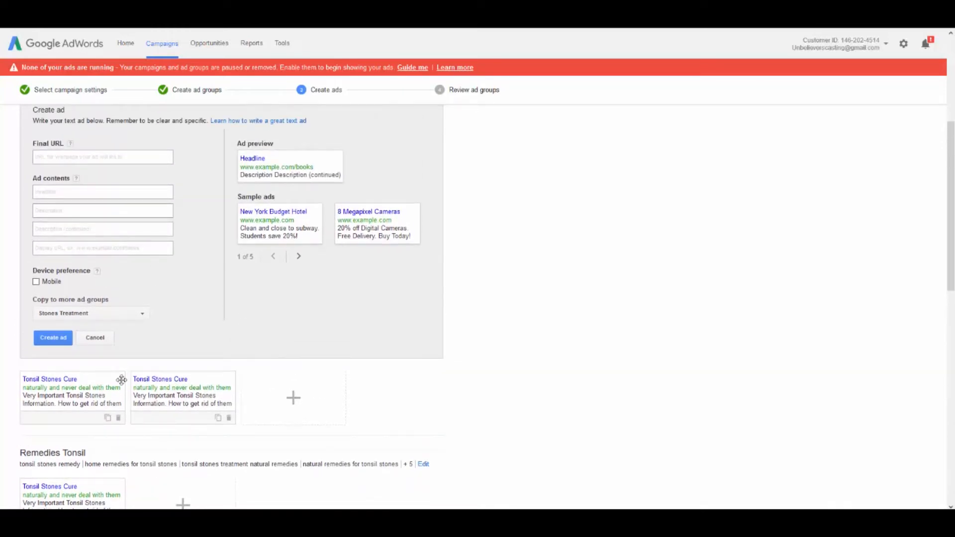
scroll(164, 390, "up", 1)
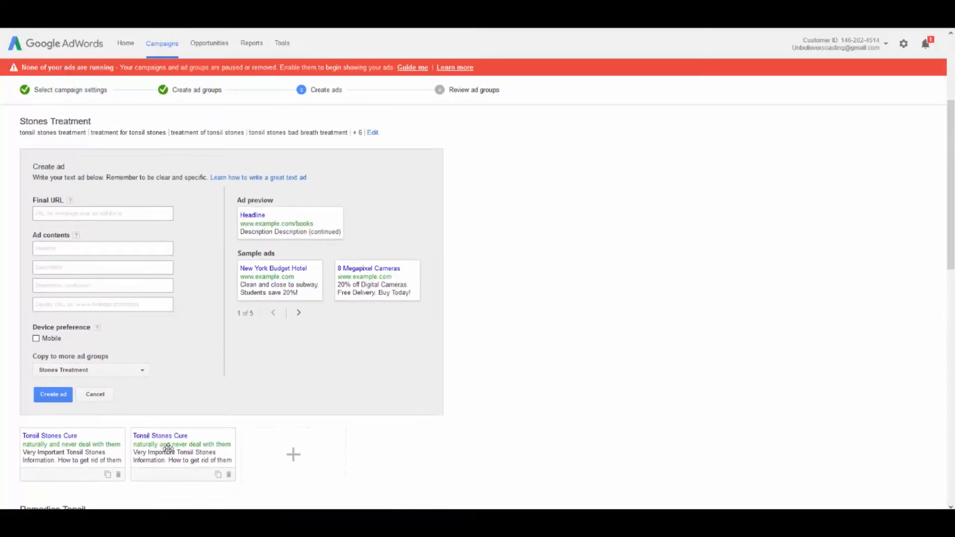
left_click(170, 449)
left_click(432, 287)
left_click(228, 474)
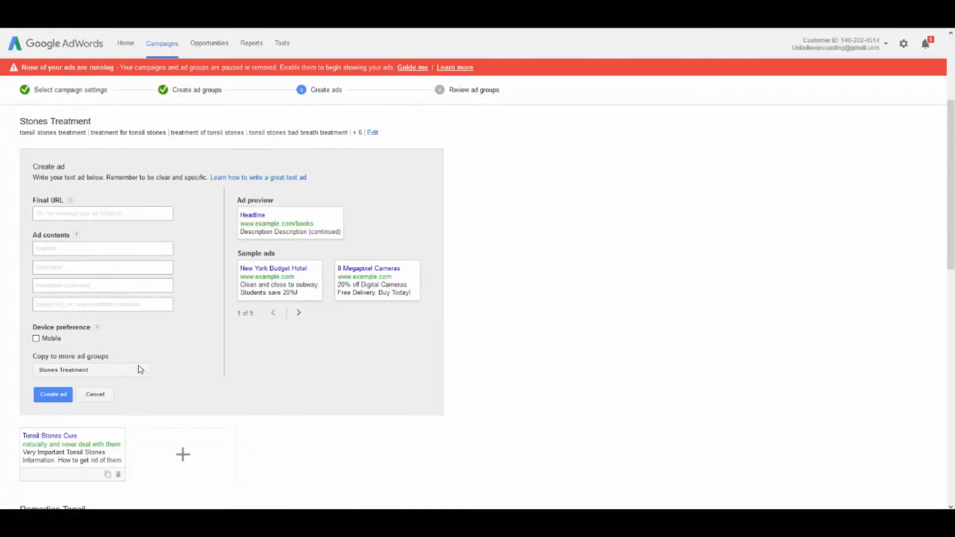
left_click(67, 213)
key("ctrl+v")
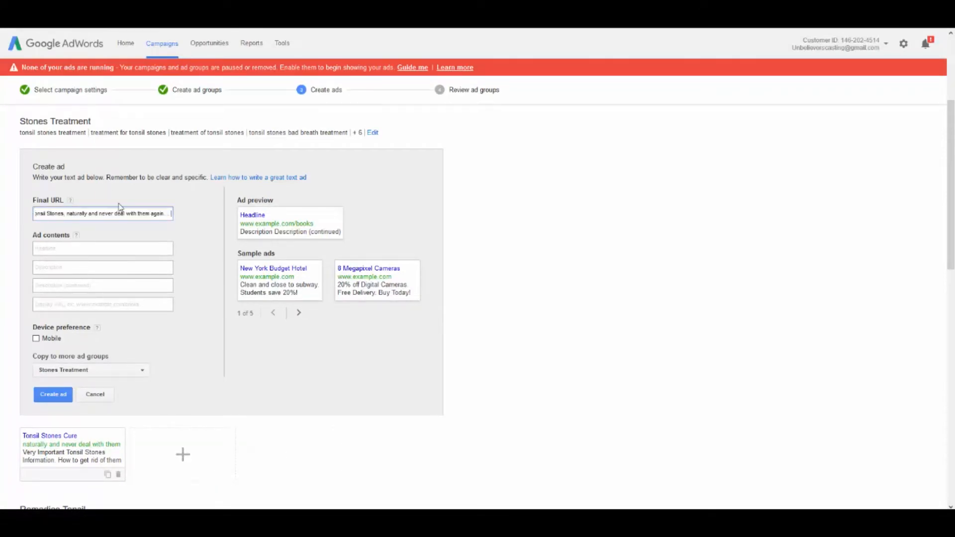
key("ctrl+a")
key("BackSpace")
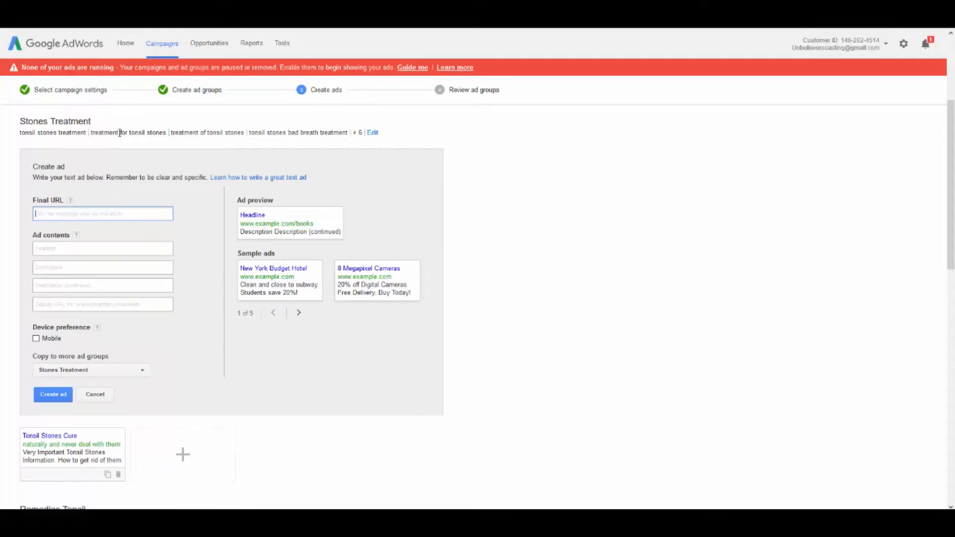
right_click(123, 165)
key("ctrl+Tab")
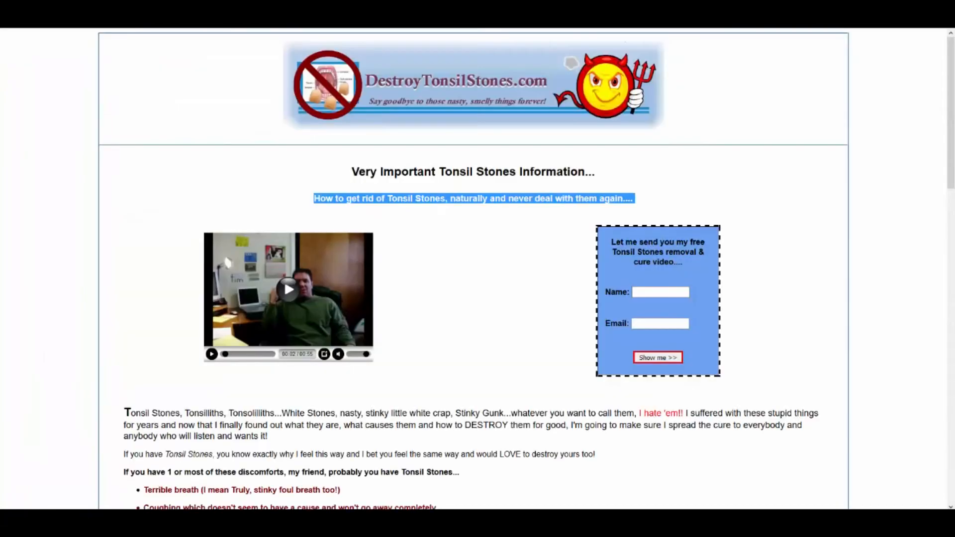
key("ctrl+l")
left_click(146, 10)
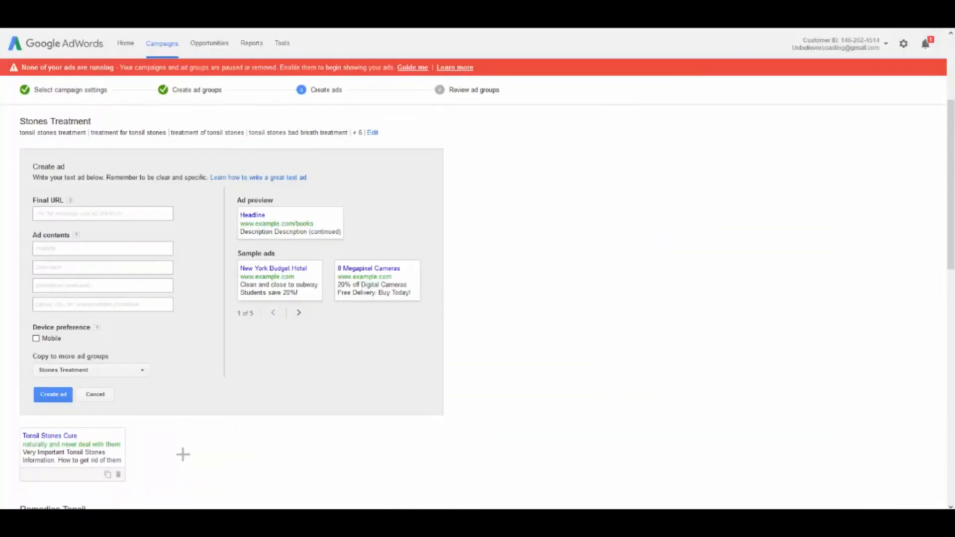
left_click(68, 214)
type("http://www.destroytonsilstones.com")
scroll(134, 222, "down", 5)
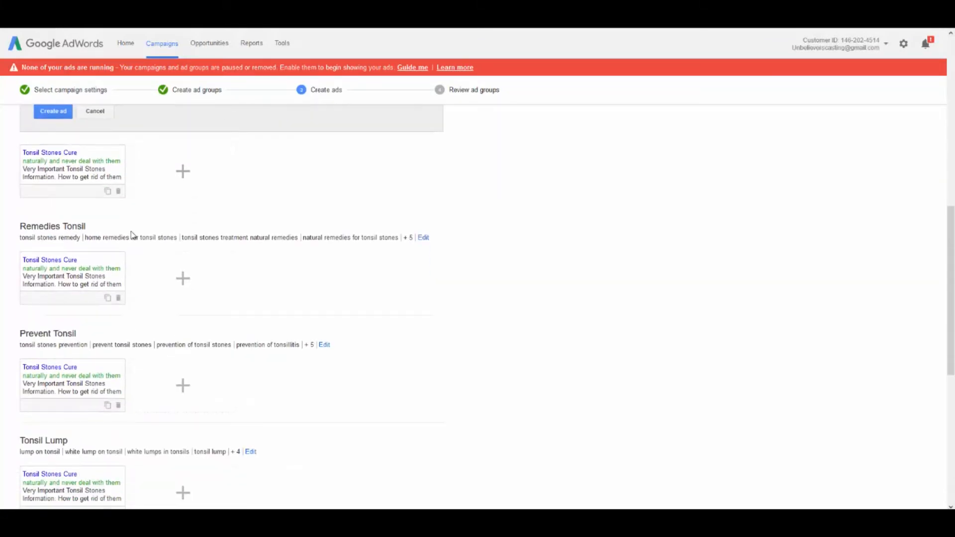
scroll(132, 235, "down", 1)
scroll(135, 244, "up", 2)
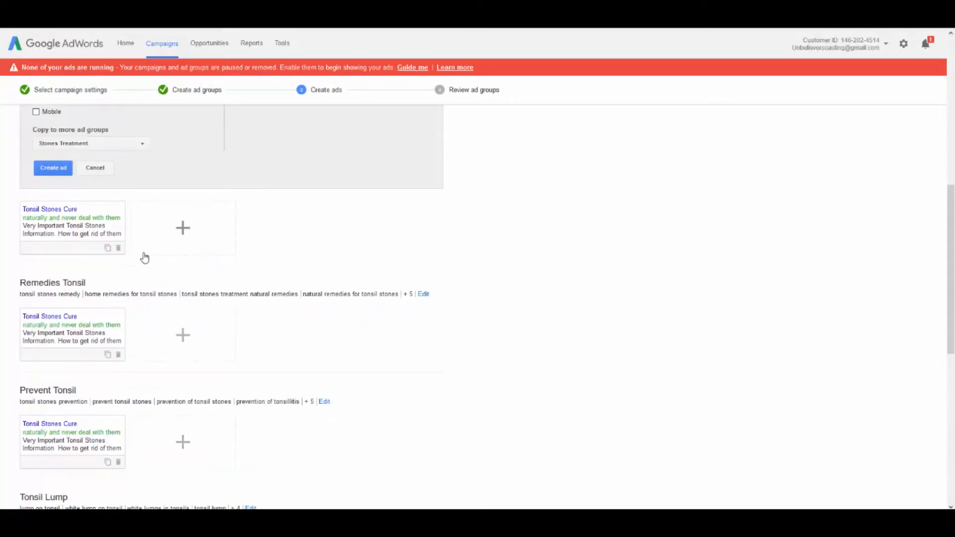
scroll(146, 259, "up", 6)
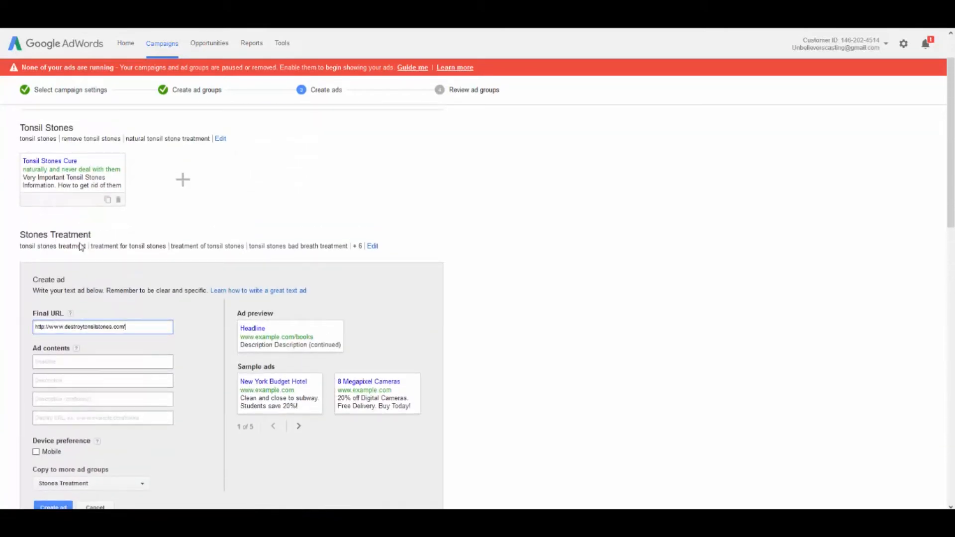
scroll(67, 258, "down", 1)
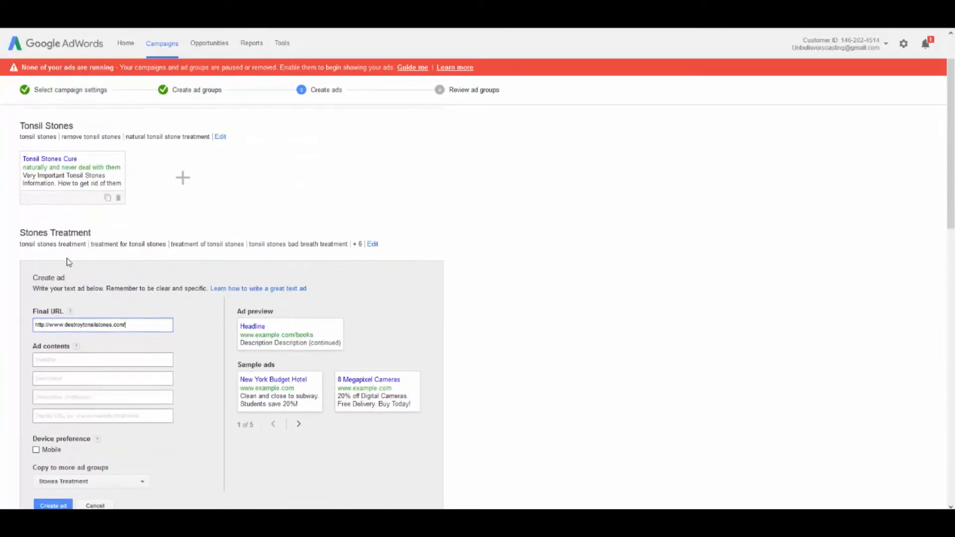
scroll(84, 266, "down", 2)
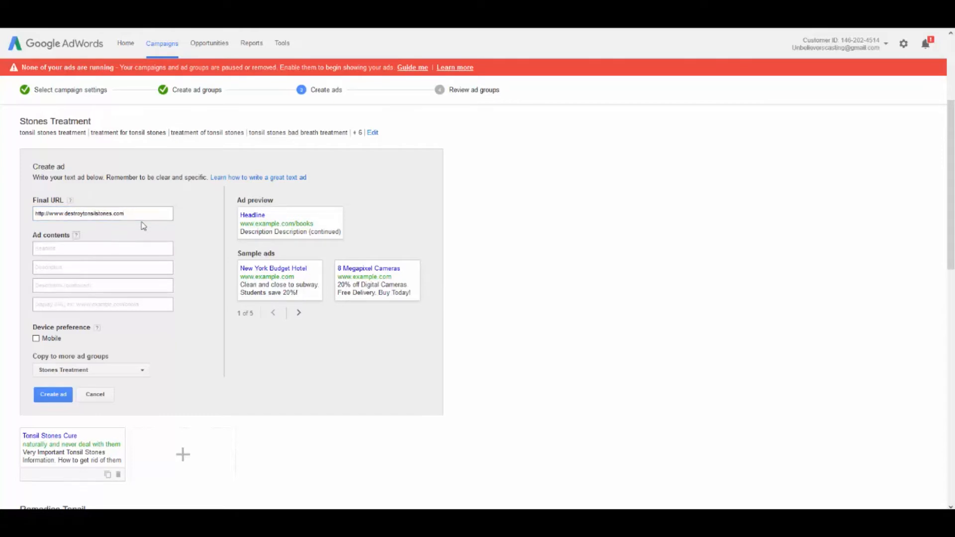
Enter "Tonsil Stone Treatments" as the headline of the new Stones Treatment ad
left_click(120, 250)
type("T")
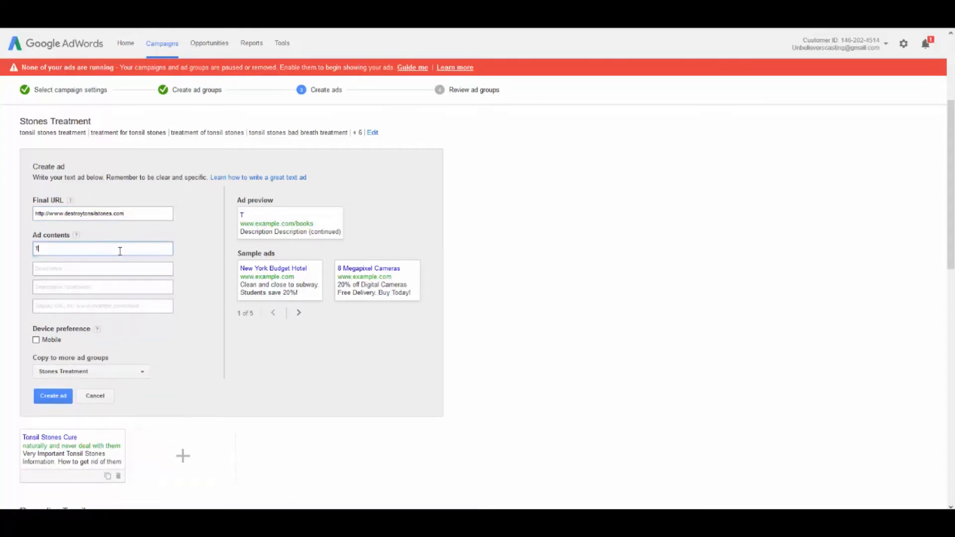
type("onsil Stone Treatments")
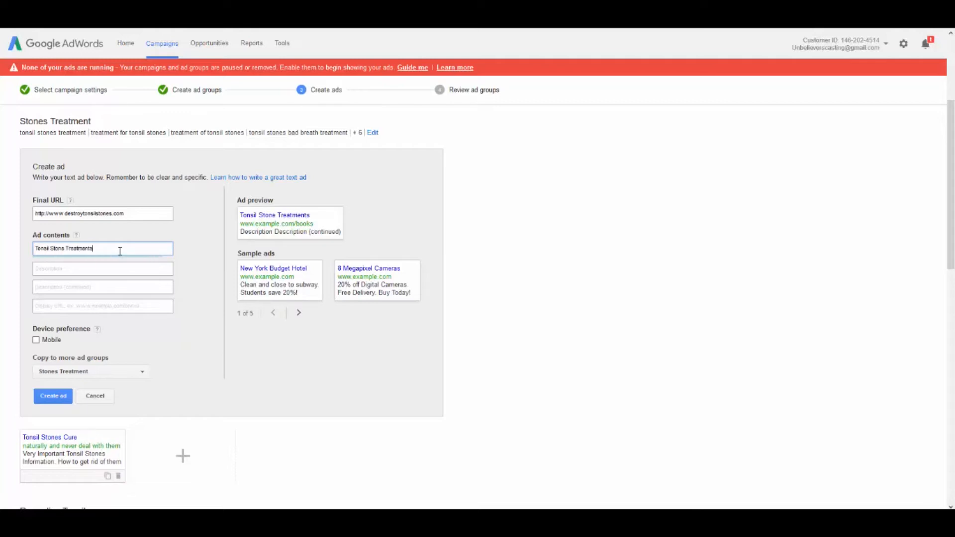
key("Tab")
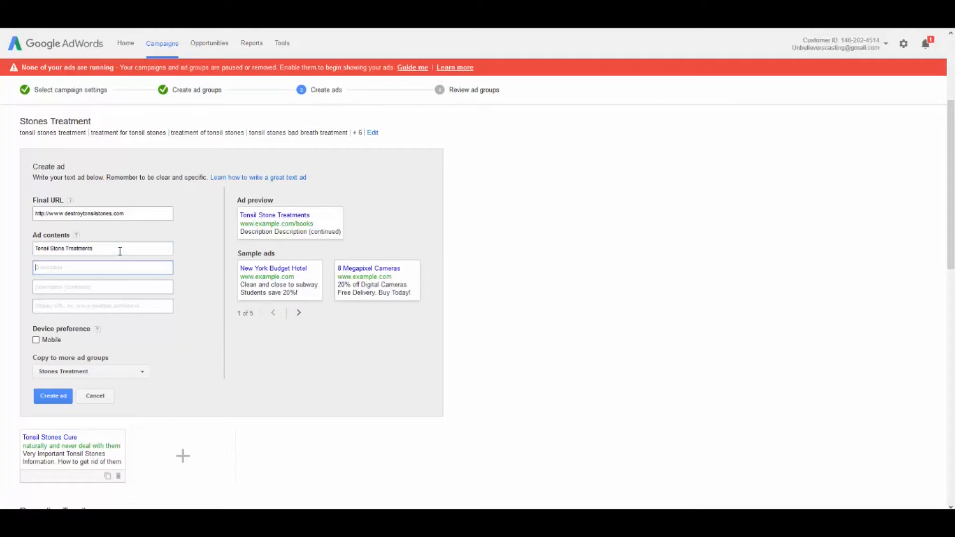
Enter "Very important tonsil stones info." as the new ad's first description line
scroll(173, 231, "up", 3)
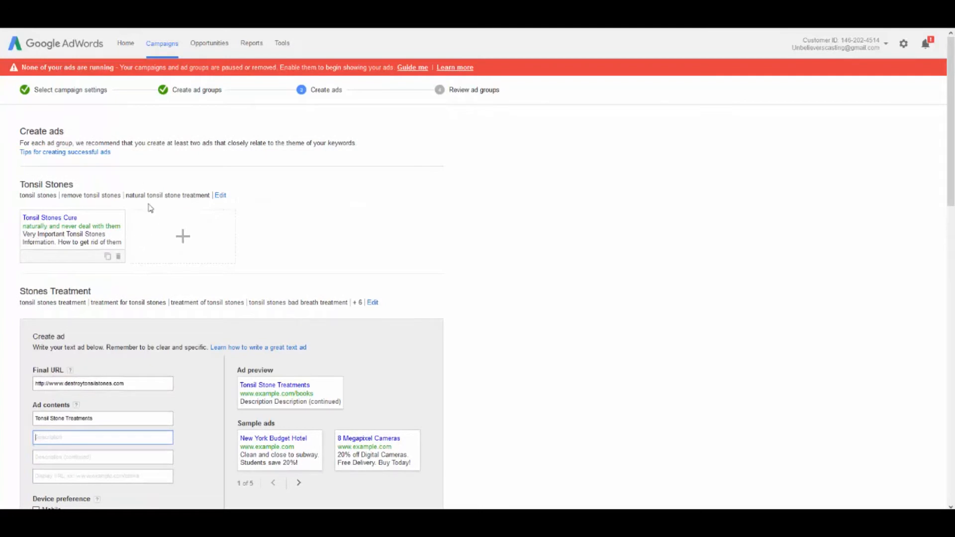
scroll(151, 210, "down", 3)
scroll(151, 212, "down", 3)
scroll(149, 214, "up", 2)
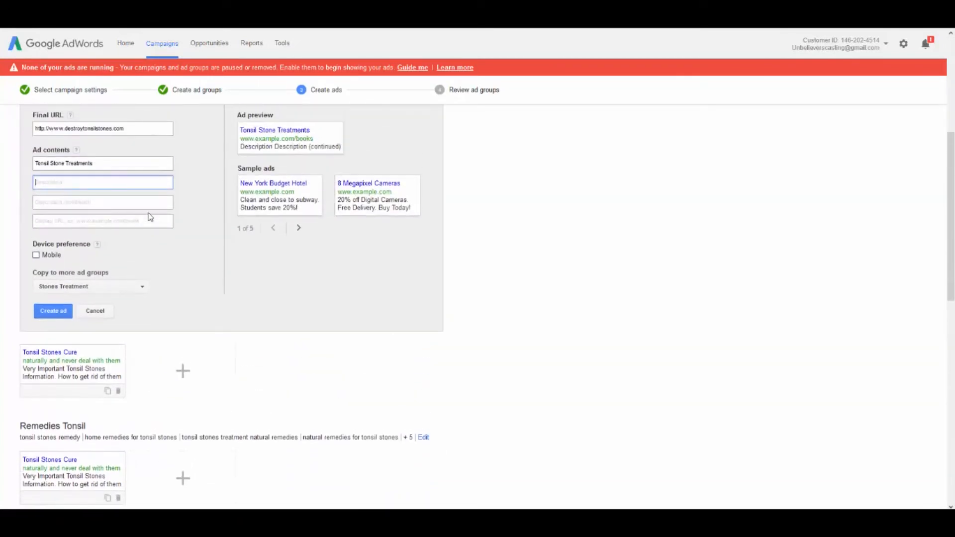
type("Very")
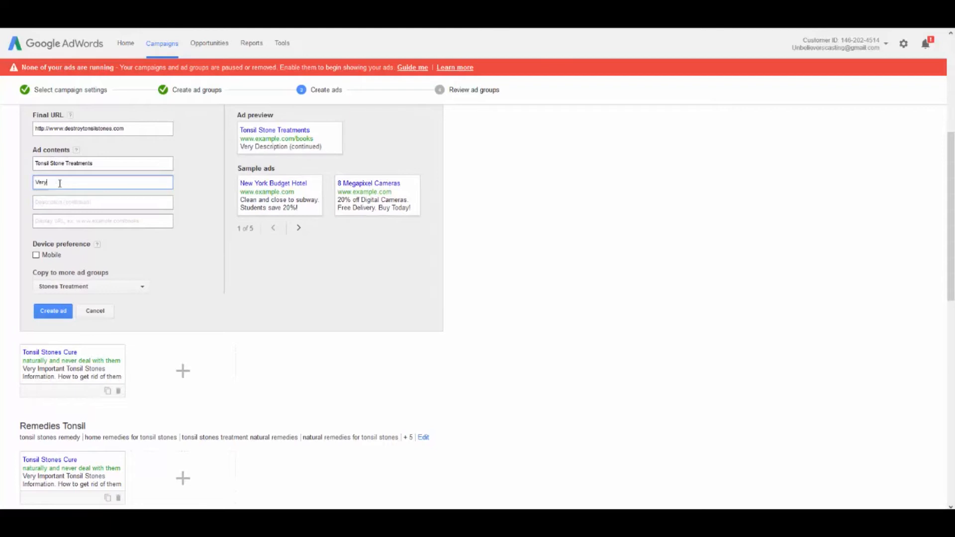
type(" important tons")
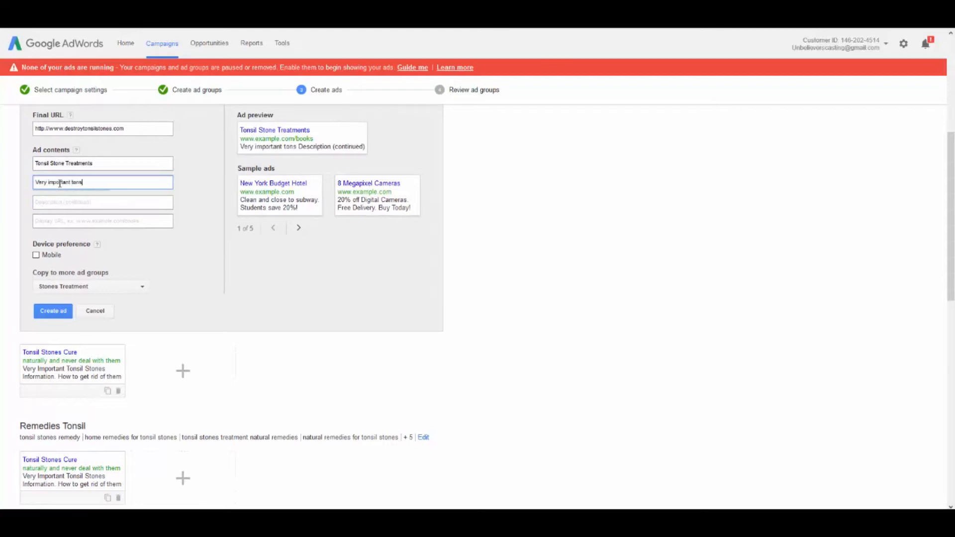
type("il stone")
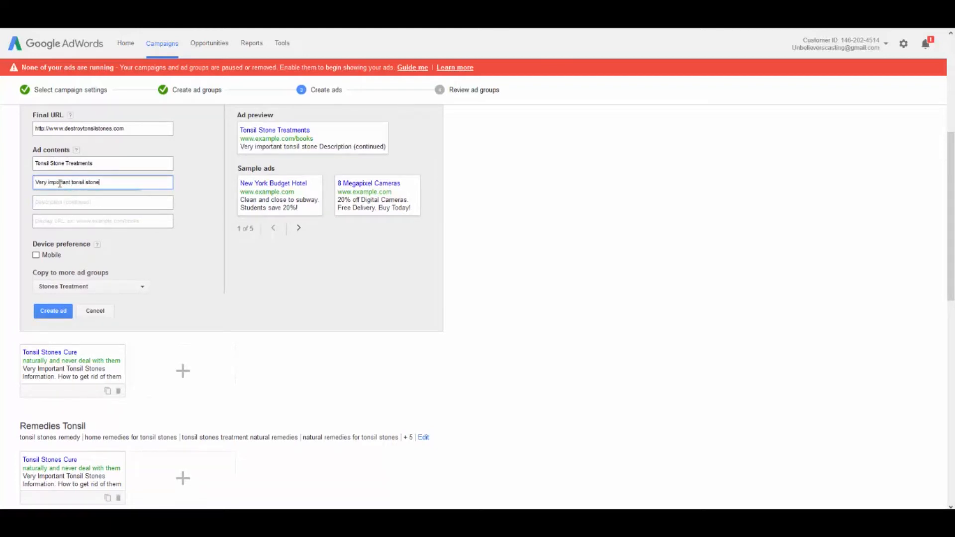
type("s information")
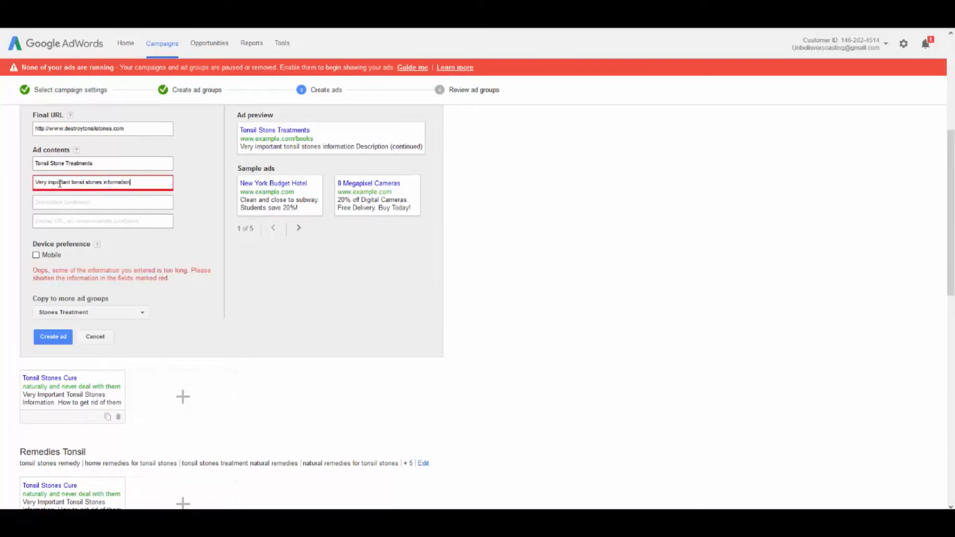
key("BackSpace")
key("BackSpace")
key("BackSpace")
key("BackSpace")
key("BackSpace")
key("BackSpace")
key("BackSpace")
type(".")
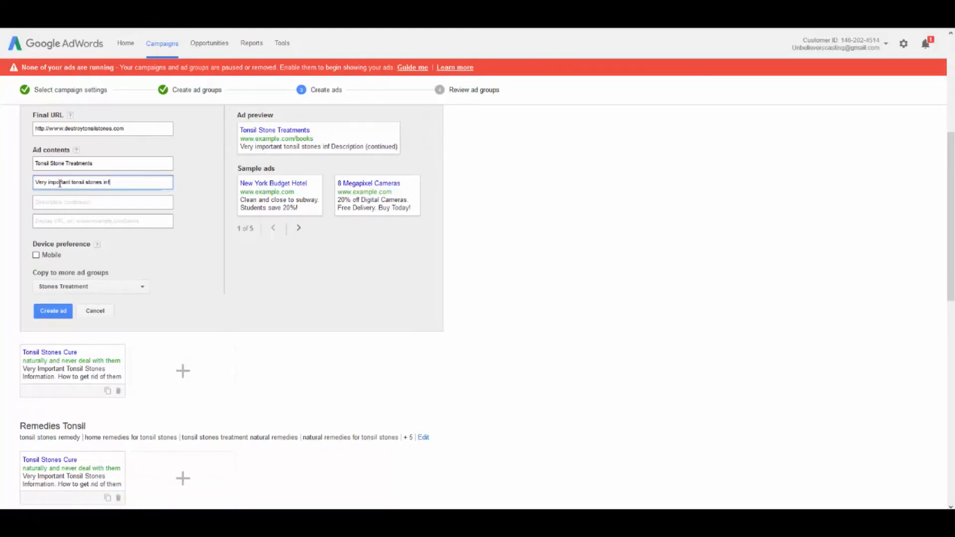
key("Tab")
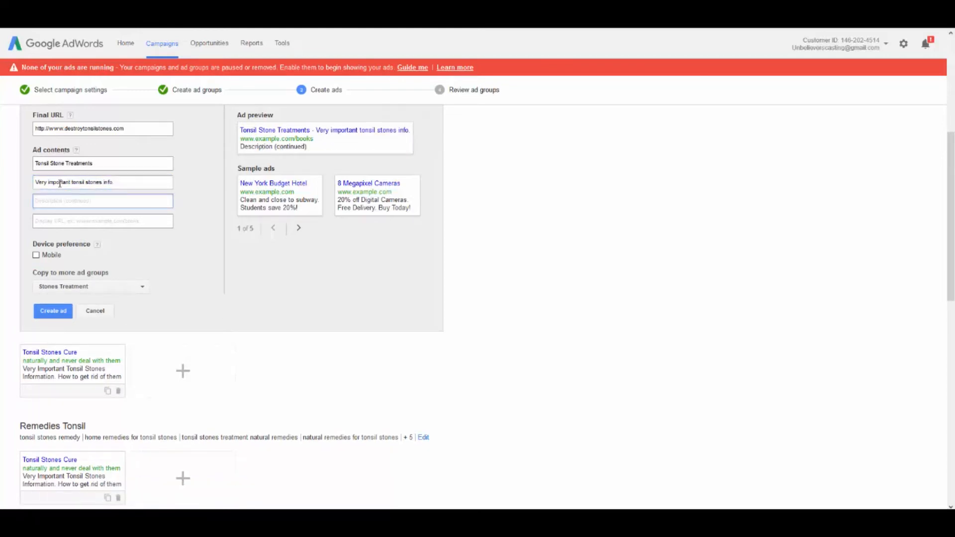
type("How to g")
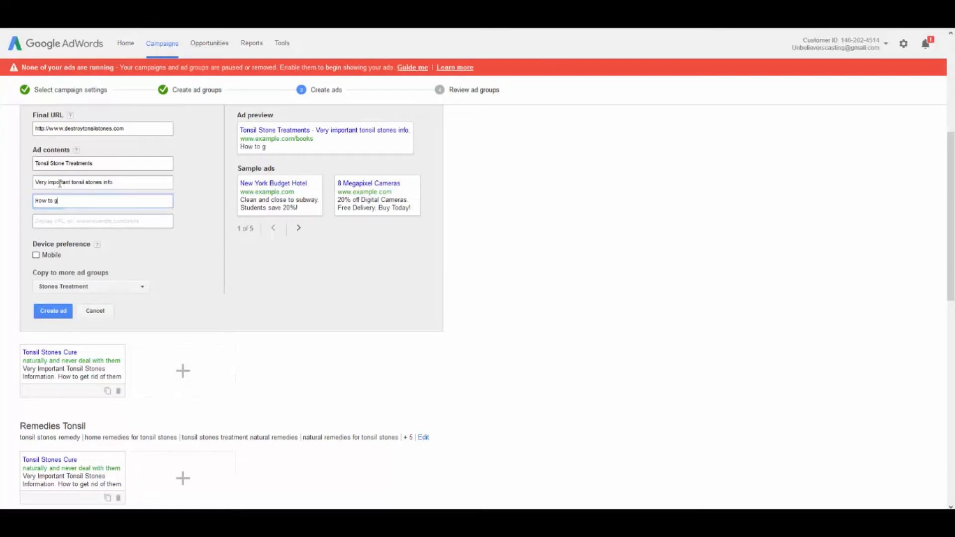
type("et rid of them na")
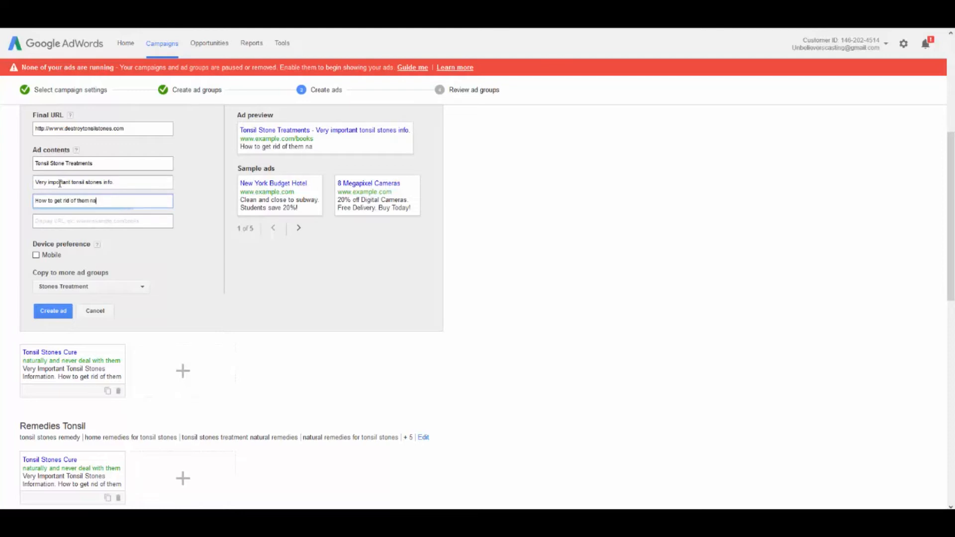
type("turally.")
key("Tab")
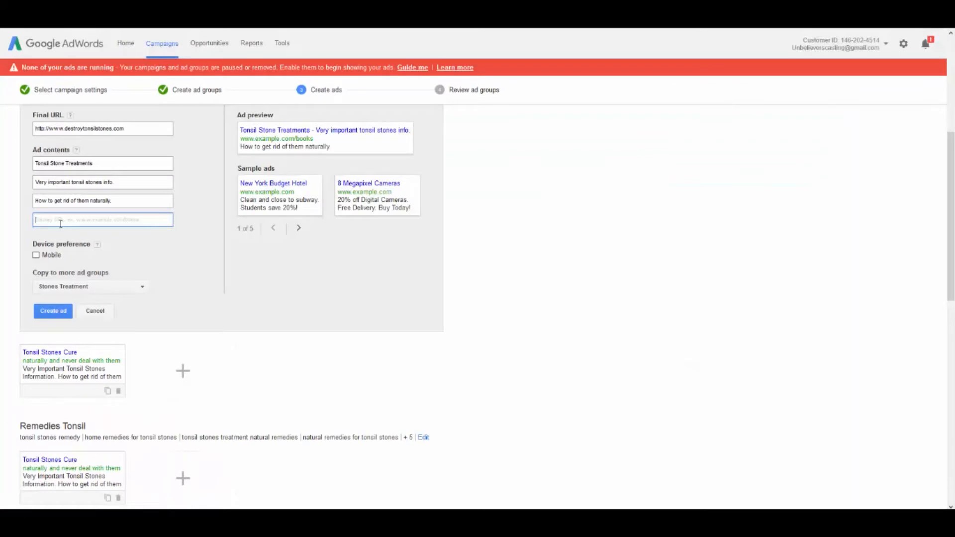
type("http://www.destroytonsilstones.com/")
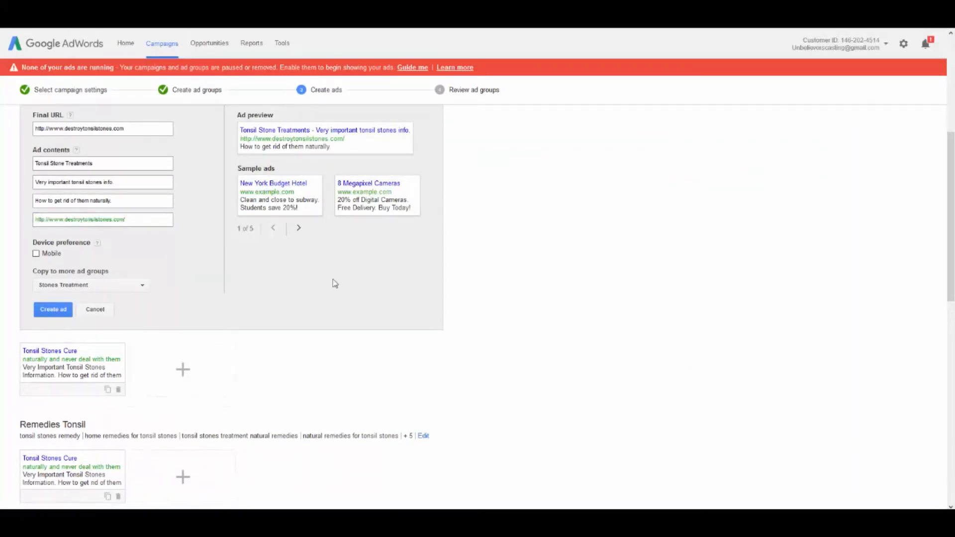
scroll(335, 281, "up", 5)
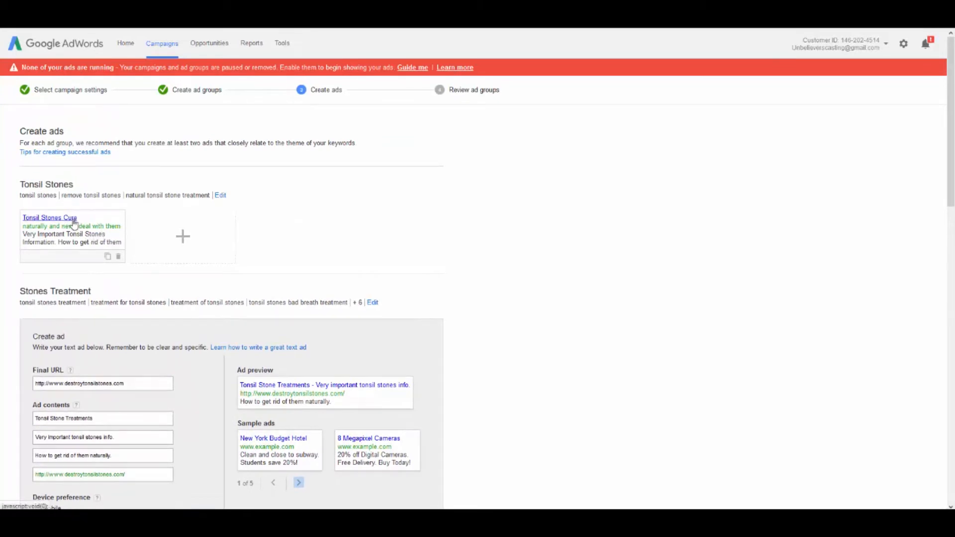
left_click(88, 234)
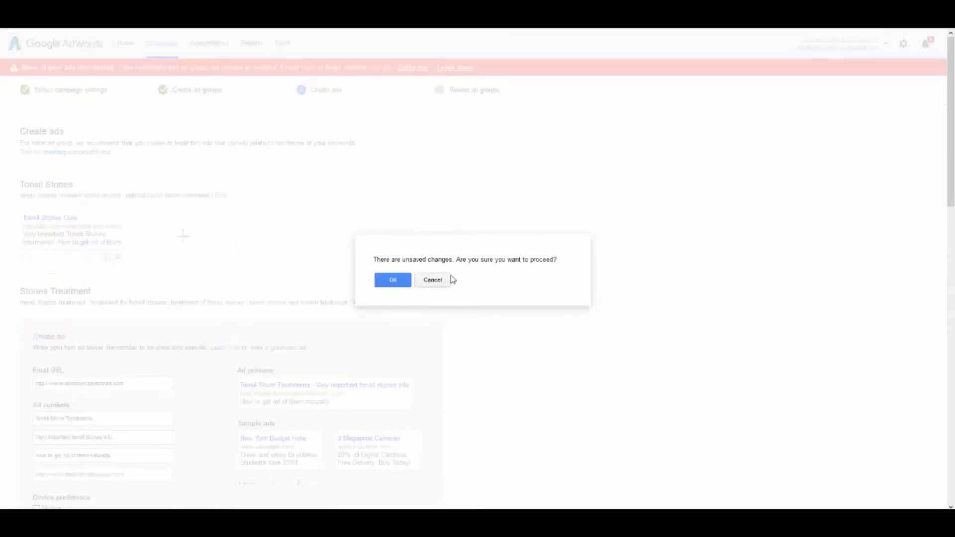
left_click(432, 281)
scroll(171, 277, "down", 6)
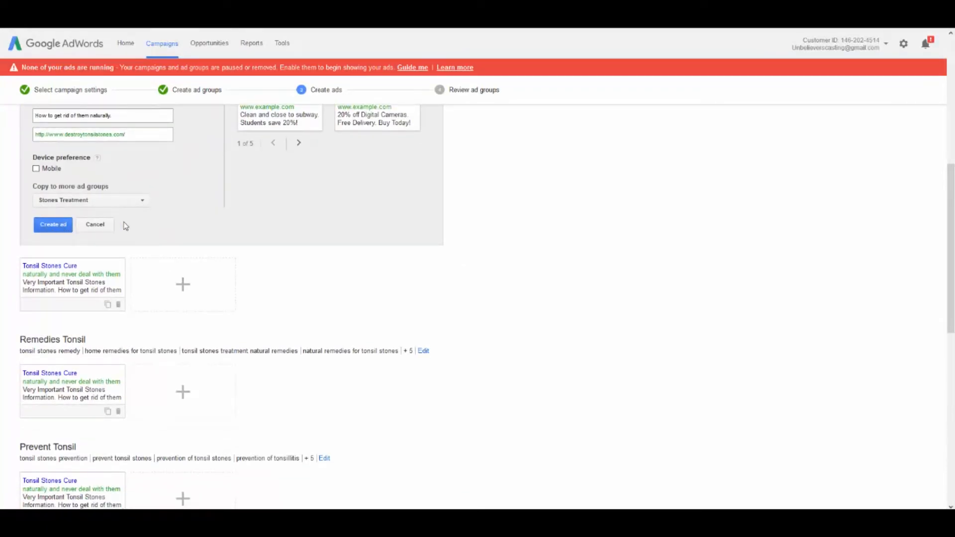
Copy the "Tonsil Stone Treatments" ad to all ad groups and create it
scroll(125, 227, "down", 2)
scroll(125, 227, "up", 2)
left_click(132, 208)
left_click(70, 220)
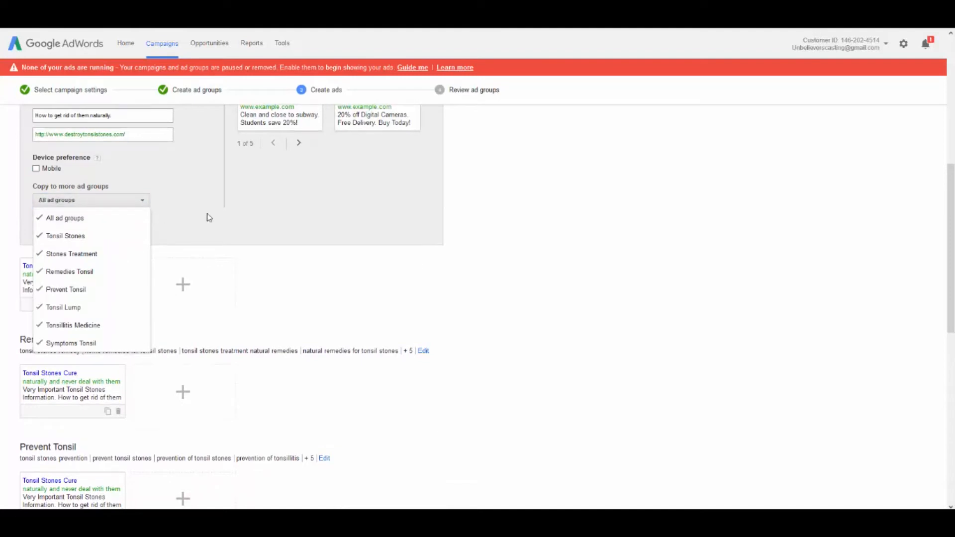
scroll(197, 221, "down", 1)
left_click(55, 165)
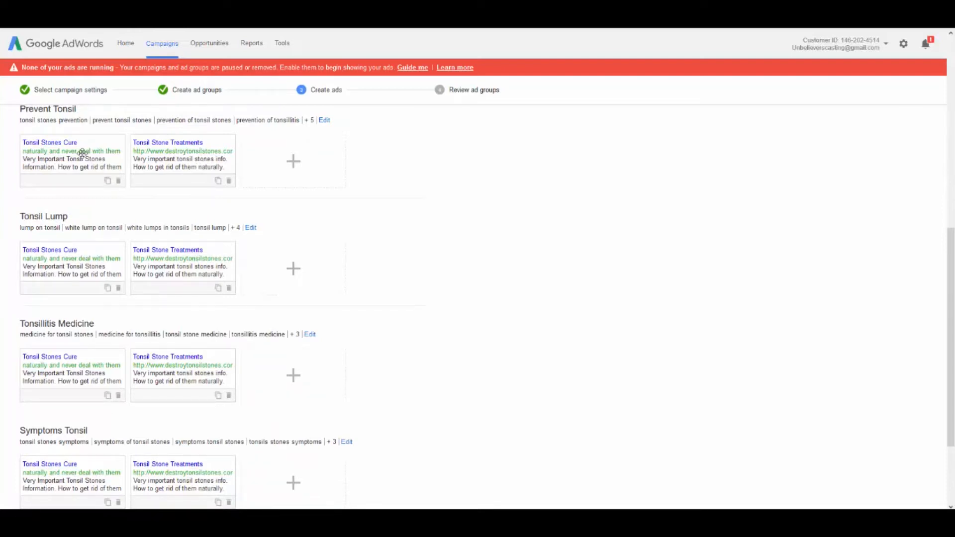
Delete the "Tonsil Stones Cure" ad from the Tonsil Stones ad group
scroll(145, 210, "up", 2)
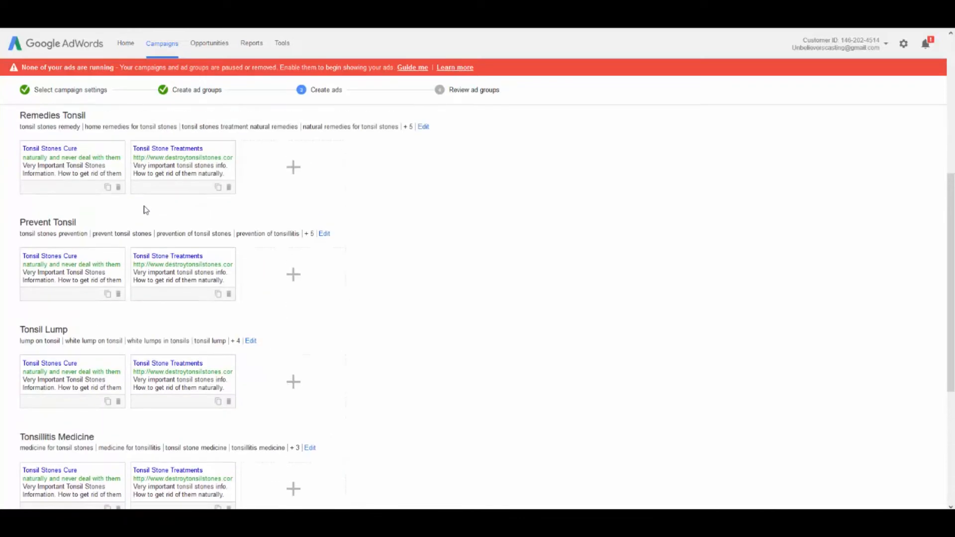
scroll(146, 209, "up", 5)
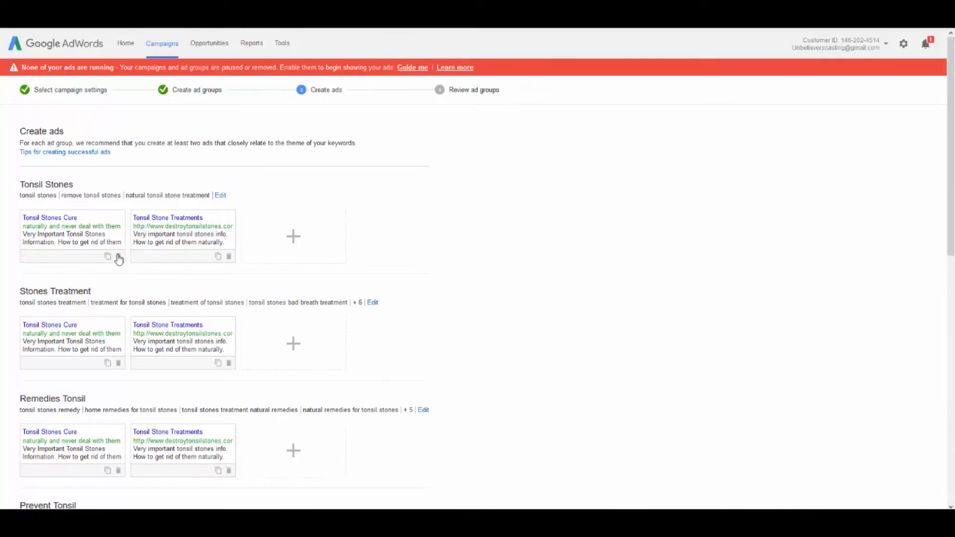
left_click(118, 256)
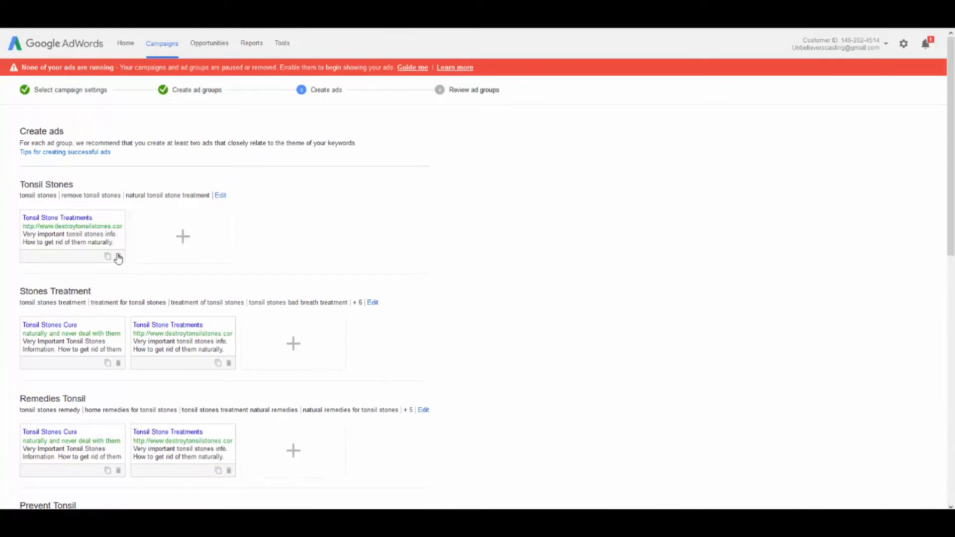
left_click(183, 237)
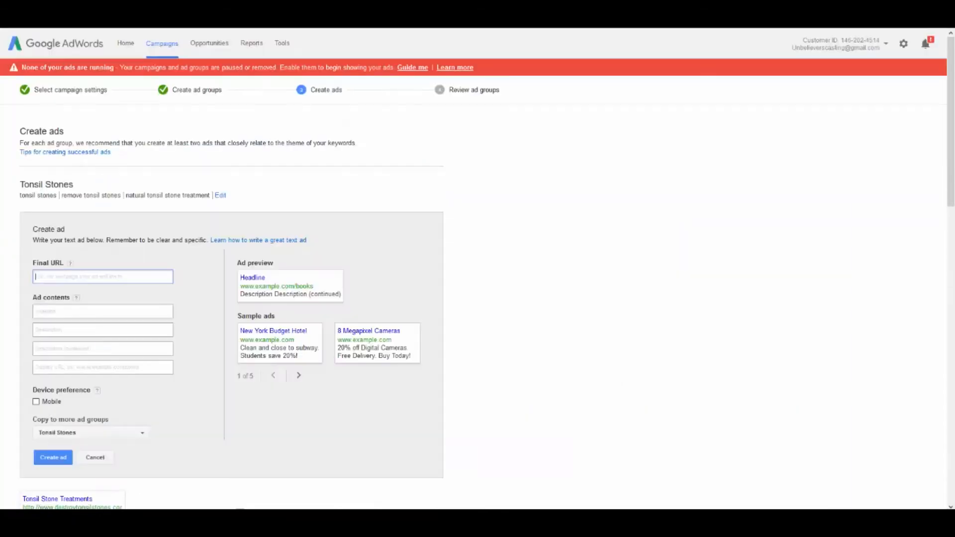
type("http://www.destroytonsilstones.com/")
left_click(66, 370)
type("http://www.destroytonsilstones.com/")
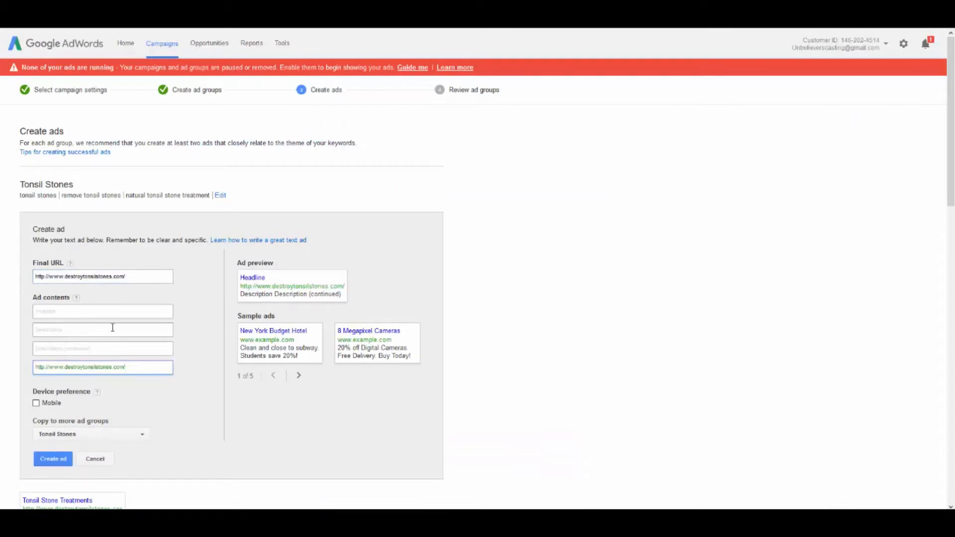
triple_click(51, 367)
double_click(57, 367)
Enter "Tonsil Stone Cure" as the headline of the new Tonsil Stones ad
left_click(50, 311)
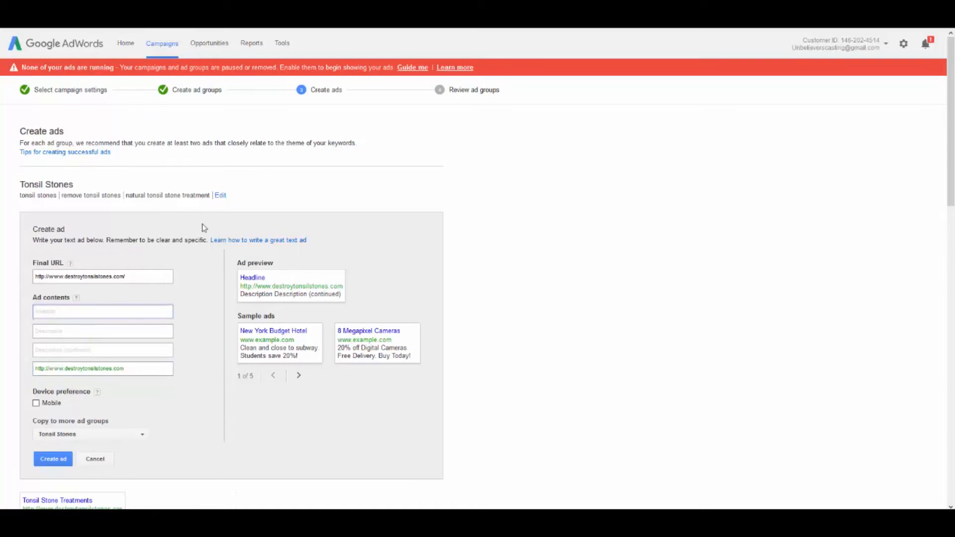
scroll(203, 228, "down", 3)
scroll(205, 196, "up", 1)
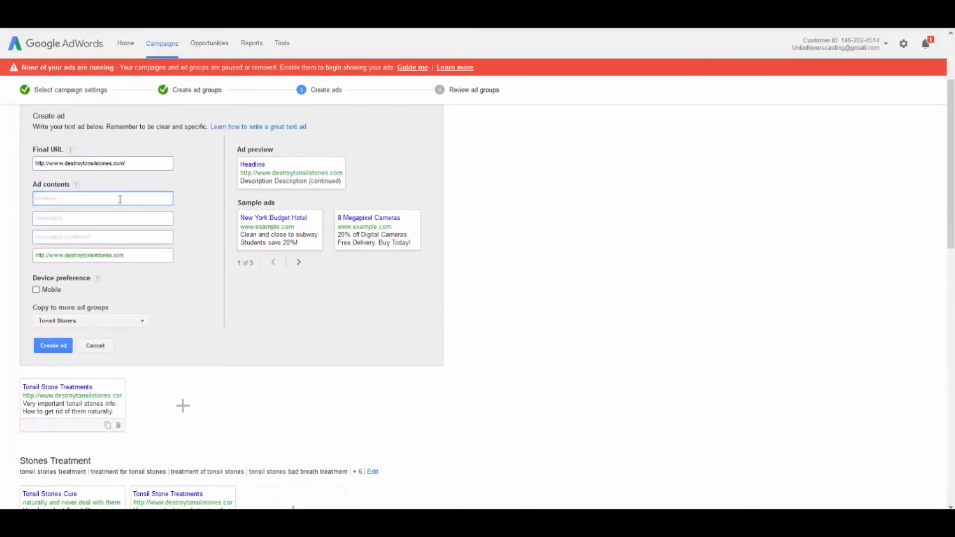
type("Tonsil Stone Cure")
key("Tab")
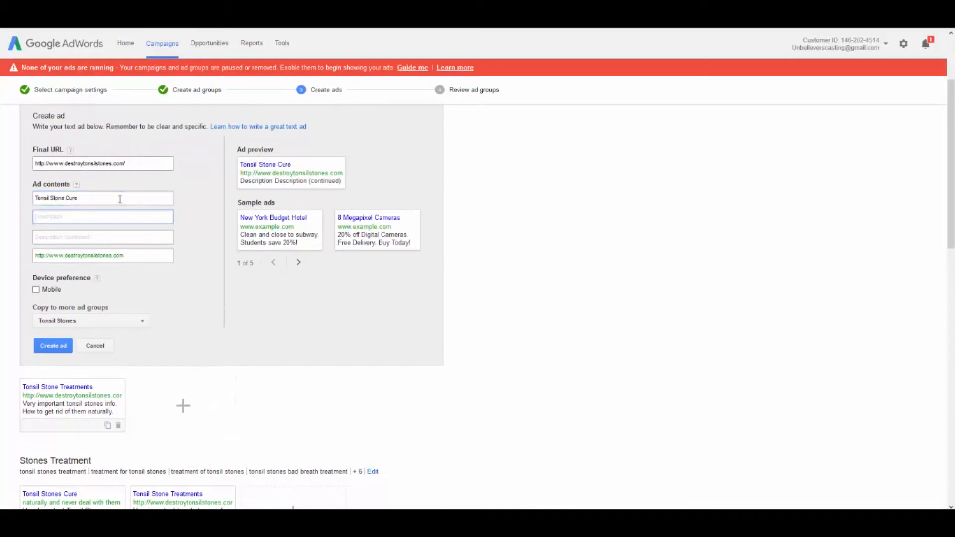
Set the new ad's description lines to "Very important tonsil stone info." and "How to get rid of them naturally."
type("y im")
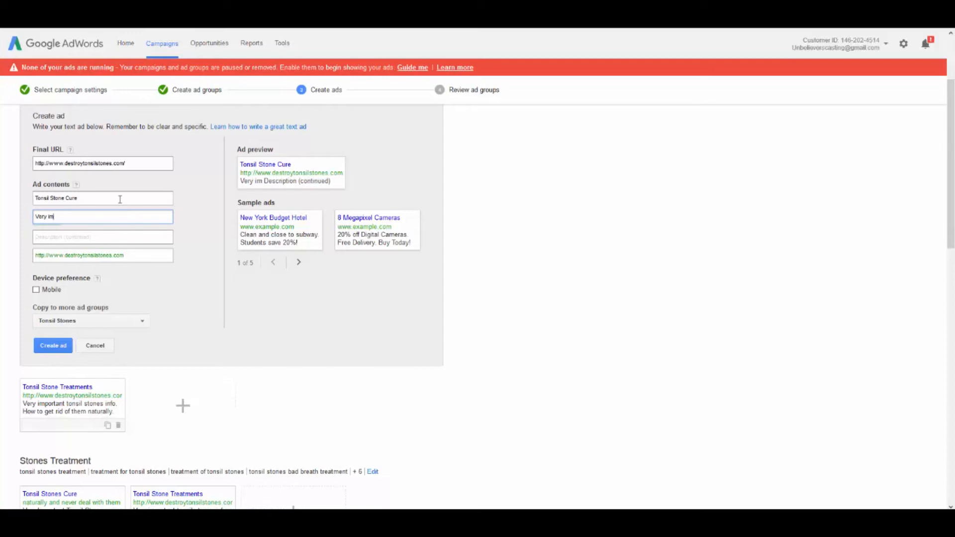
type("portant tonsil st")
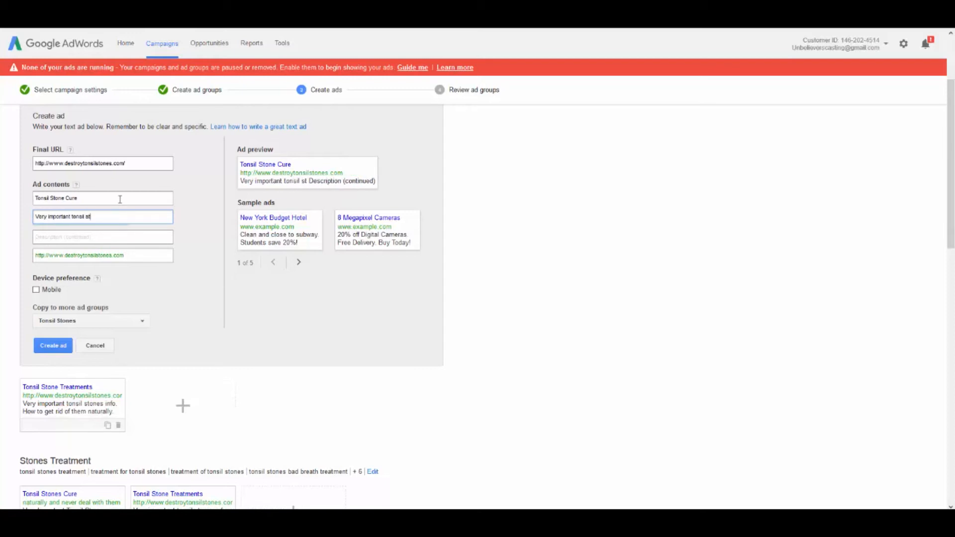
type("one info.")
key("Tab")
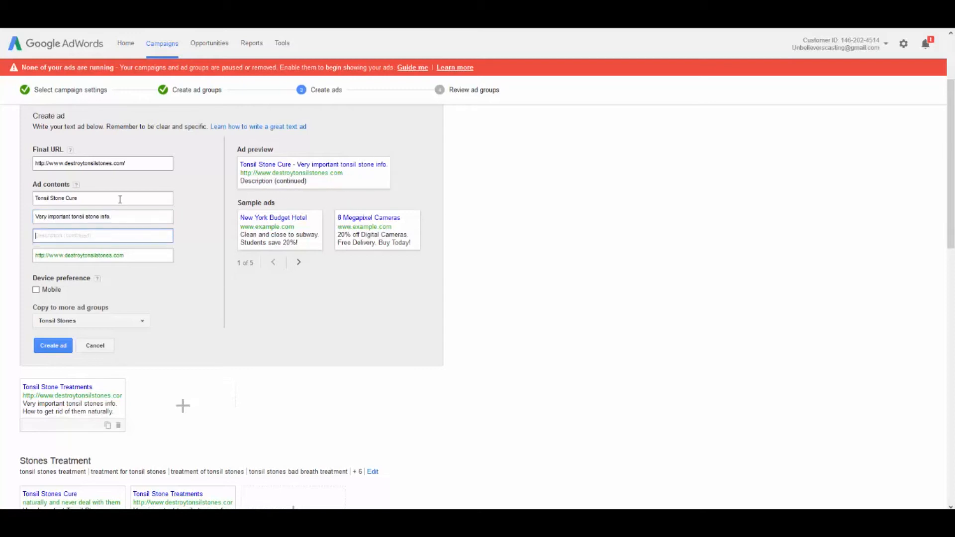
type("H")
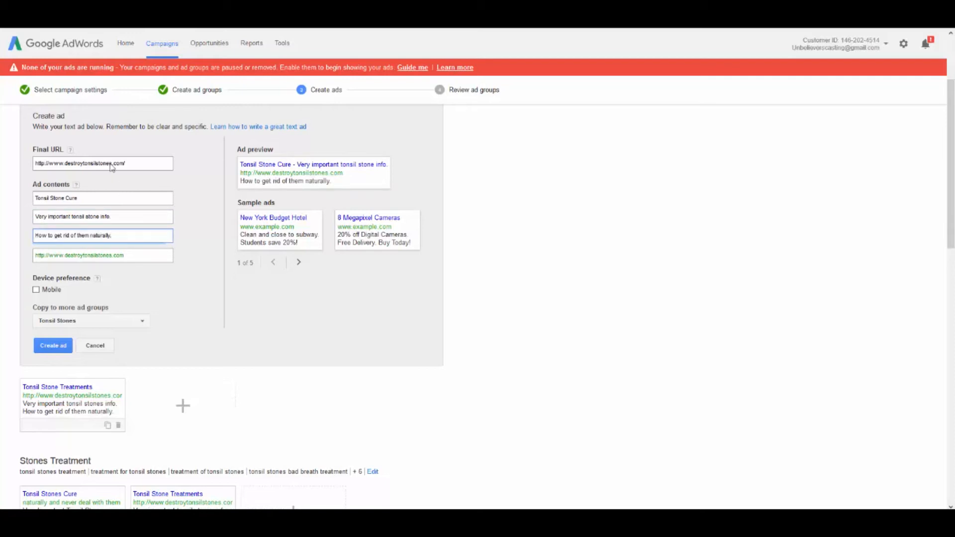
Copy the "Tonsil Stone Cure" ad to all ad groups and create it
left_click(72, 322)
left_click(72, 322)
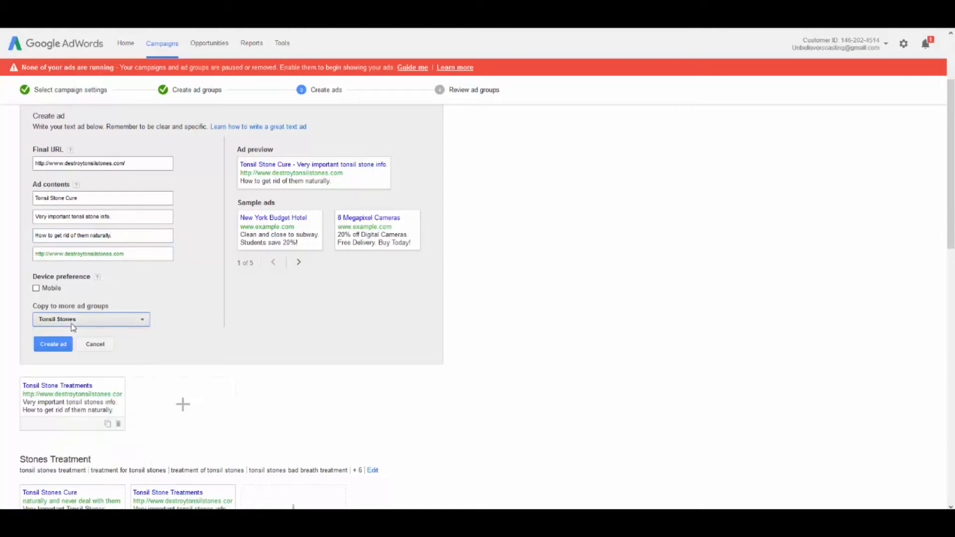
left_click(72, 322)
left_click(67, 340)
left_click(135, 309)
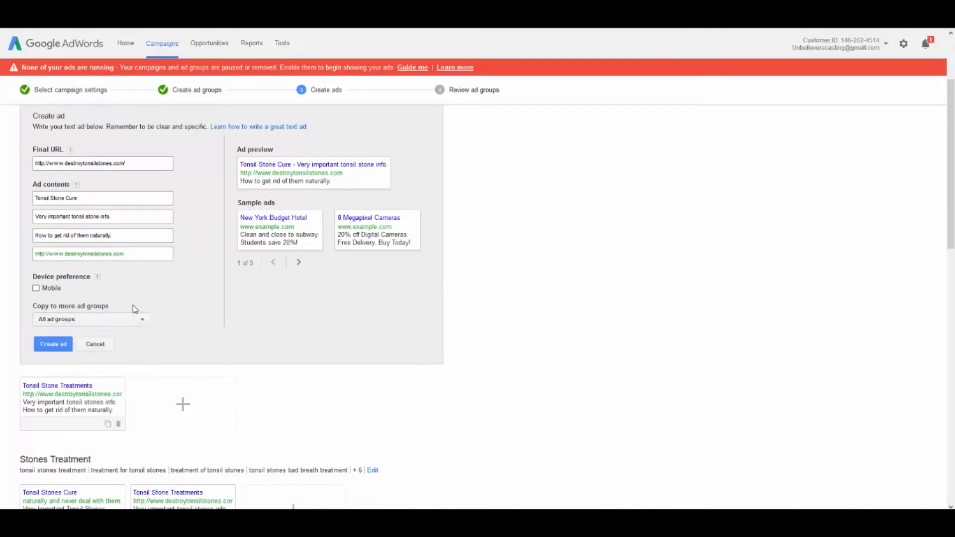
left_click(64, 344)
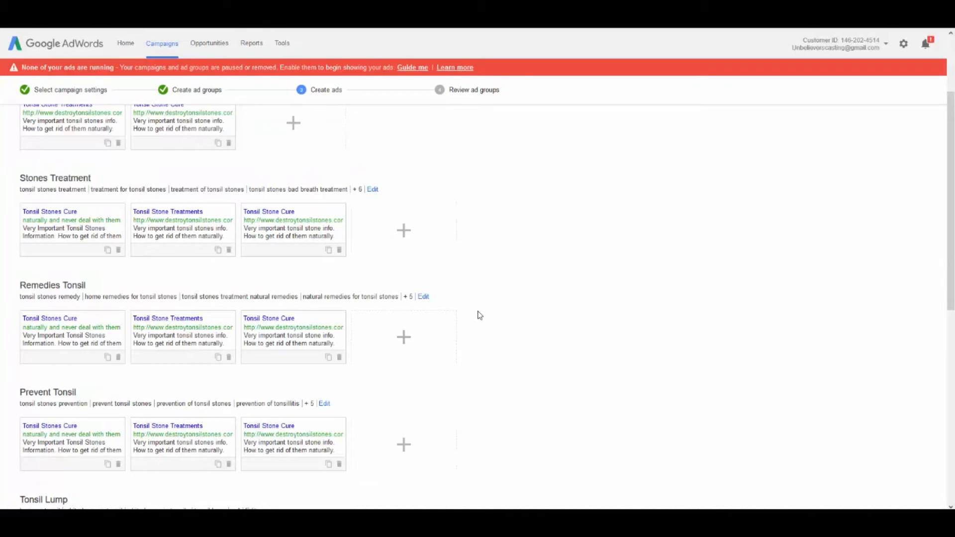
Delete the old "Tonsil Stones Cure" ad from the Remedies Tonsil and Stones Treatment ad groups
scroll(230, 323, "down", 1)
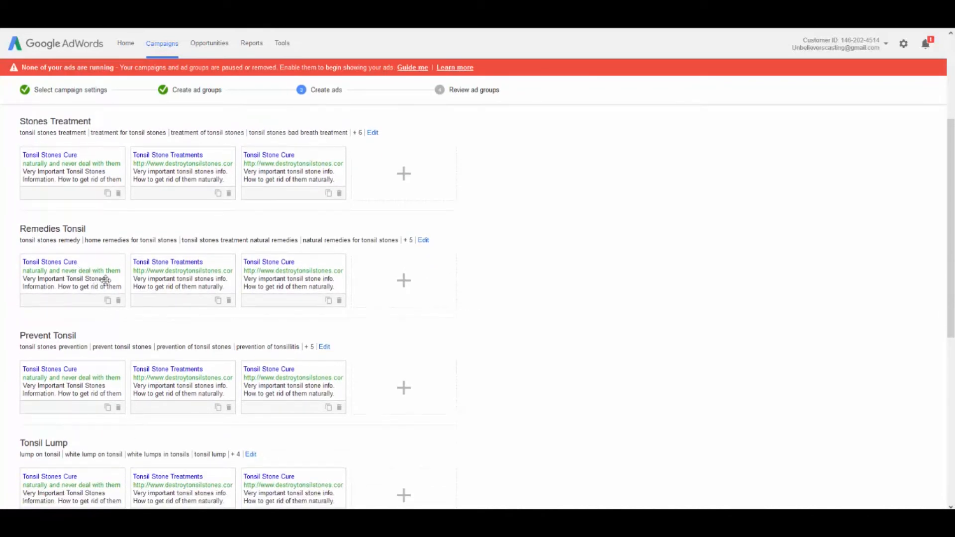
left_click(117, 302)
left_click(118, 194)
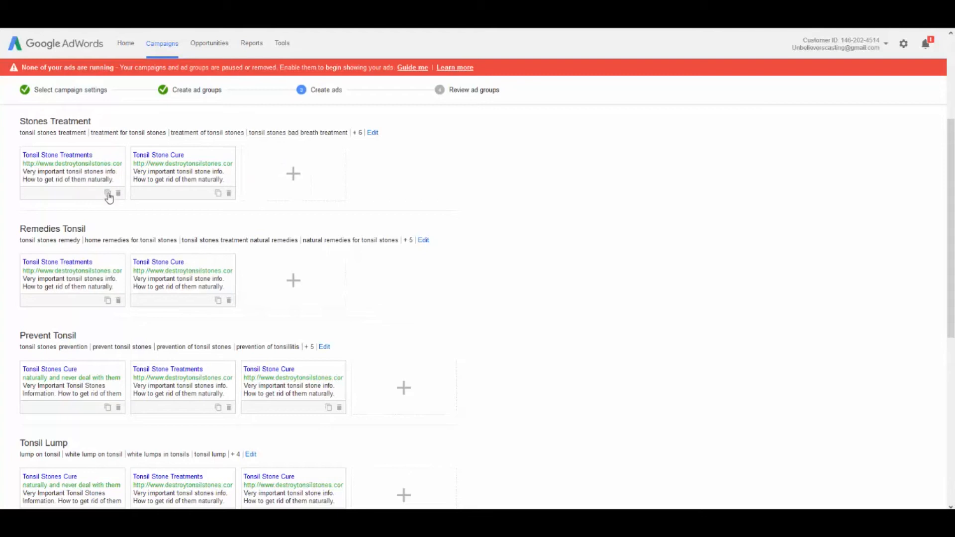
scroll(111, 196, "up", 3)
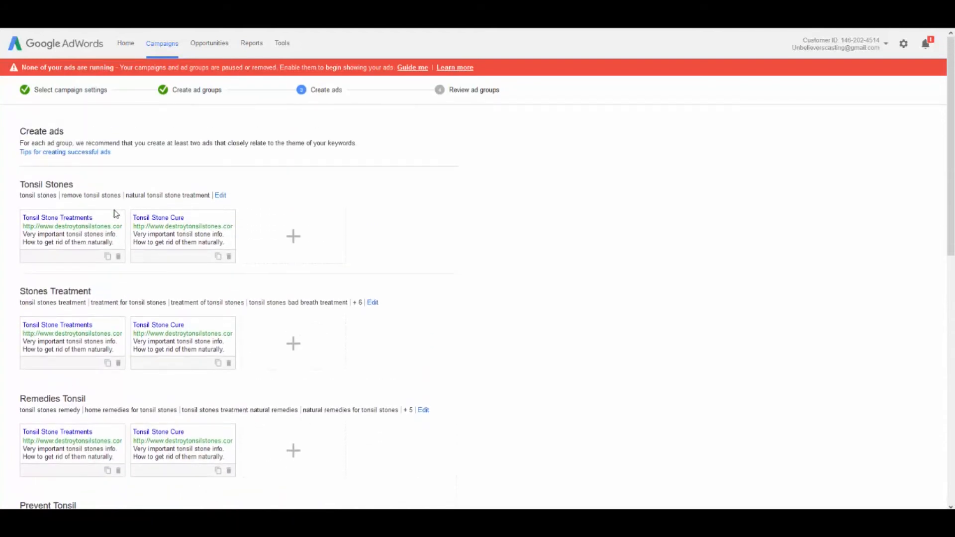
Delete the old "Tonsil Stones Cure" ad from the Prevent Tonsil, Tonsil Lump, Tonsillitis Medicine and Symptoms Tonsil ad groups
scroll(107, 248, "down", 6)
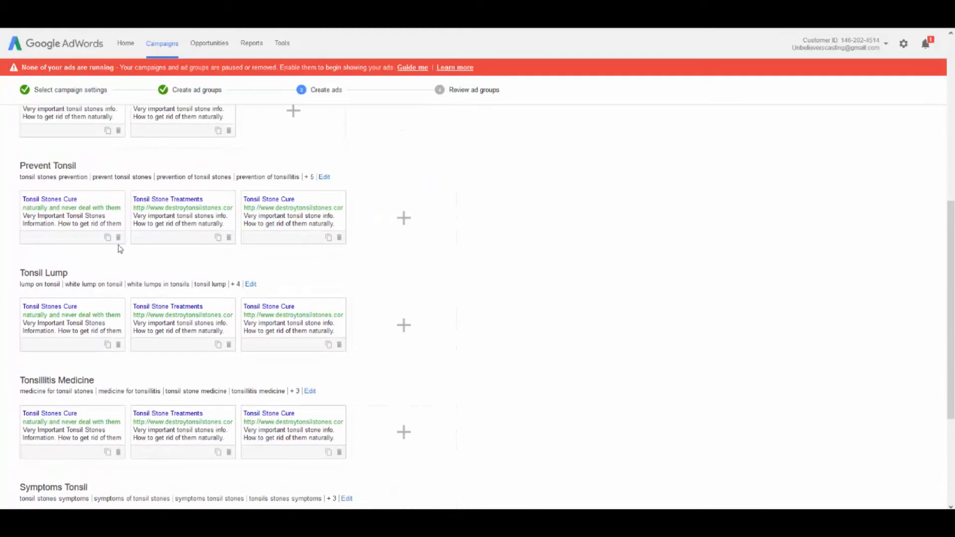
left_click(119, 238)
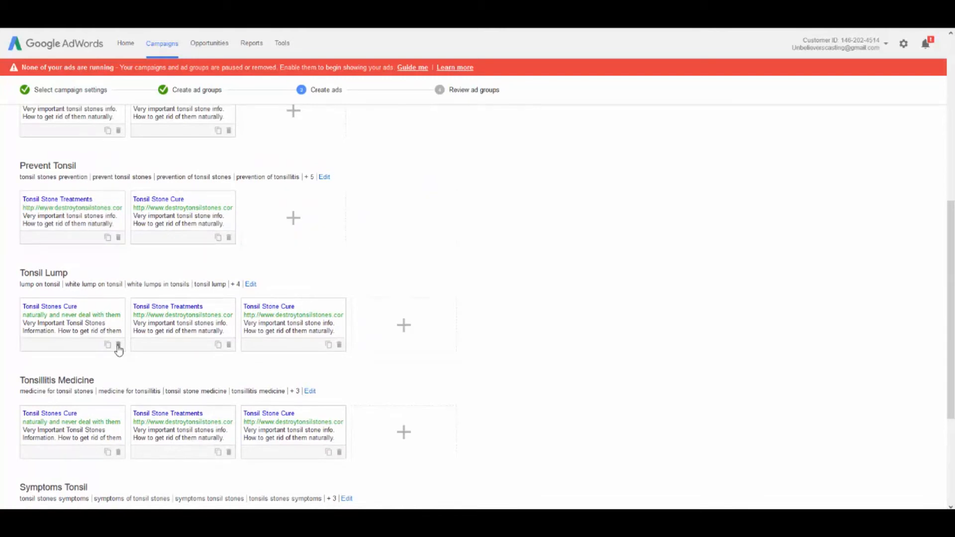
left_click(118, 345)
scroll(115, 333, "down", 2)
left_click(119, 339)
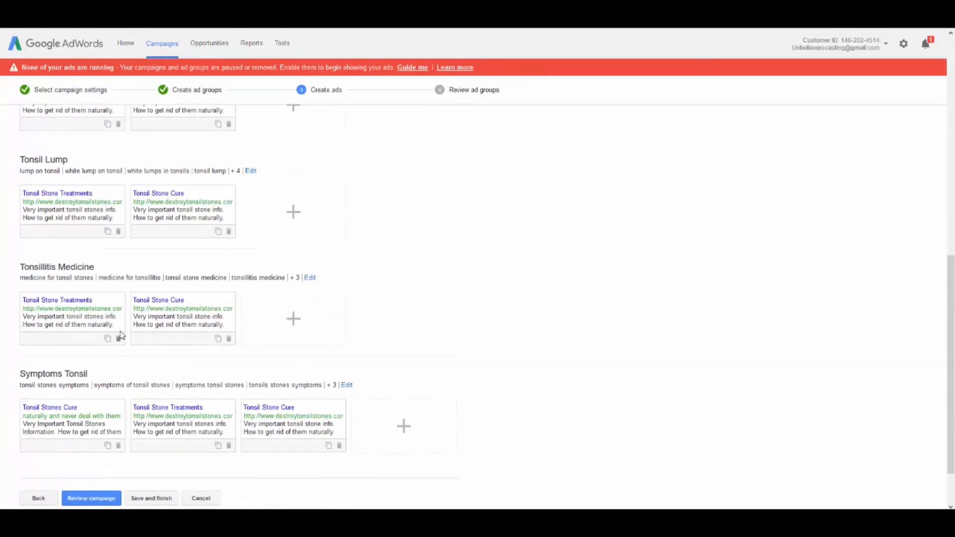
scroll(117, 368, "down", 1)
left_click(118, 386)
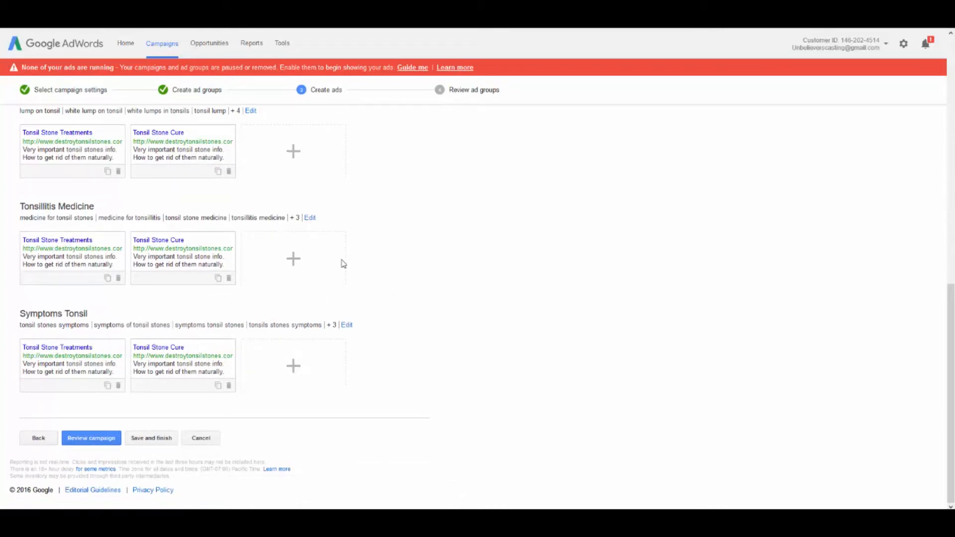
left_click(293, 260)
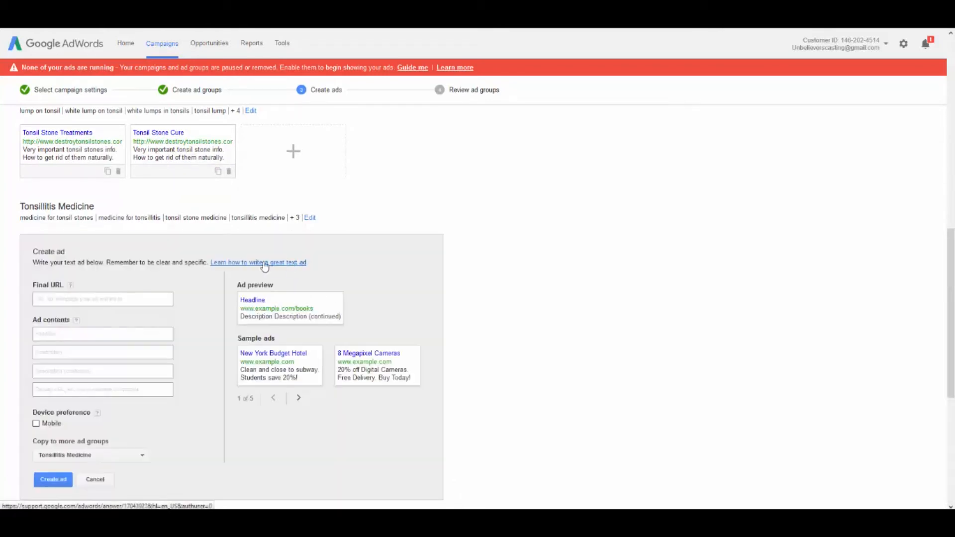
scroll(264, 267, "down", 2)
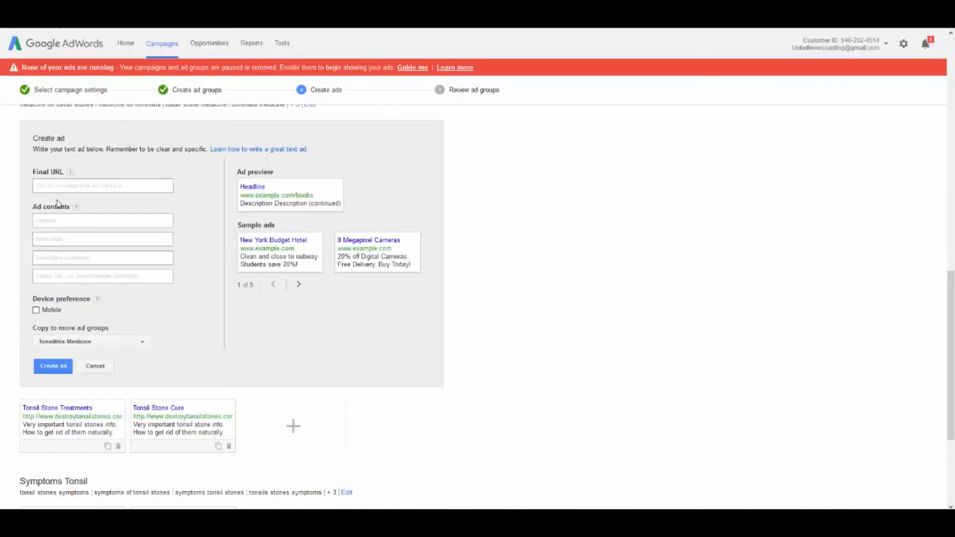
left_click(49, 187)
type("http://www.destroytonsilstones.com/")
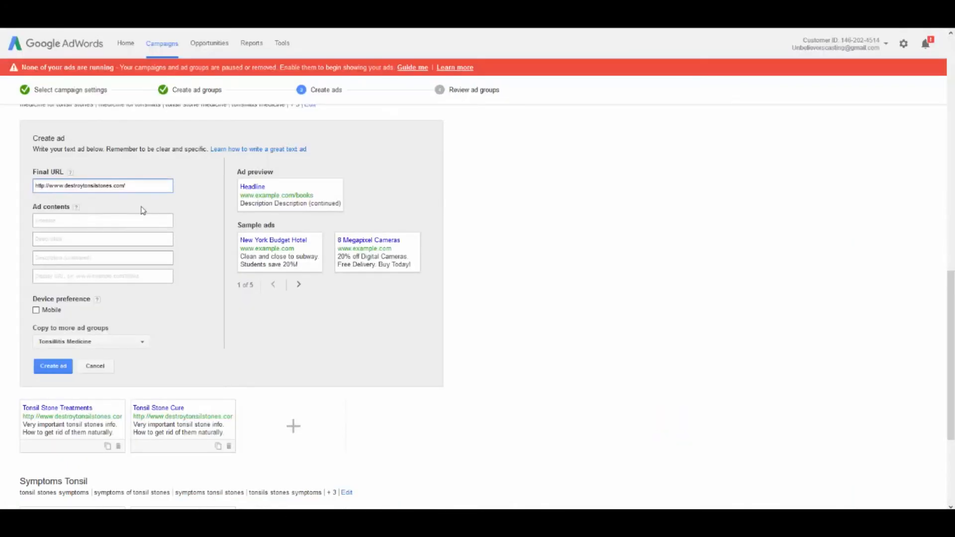
Enter "Tonsil Stone Medicine?" as the headline of the new Tonsillitis Medicine ad
left_click(103, 219)
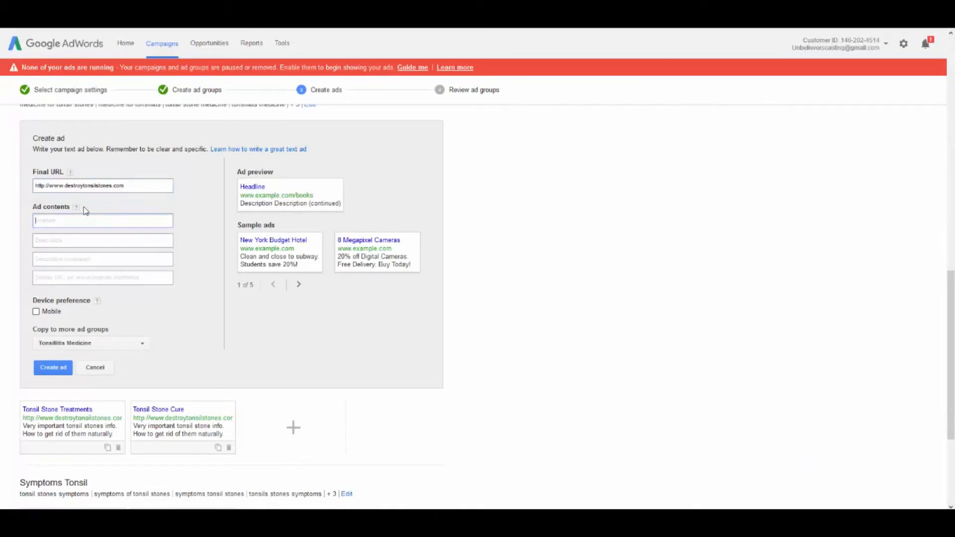
type("Tonsil Stone ")
type("Medicine?")
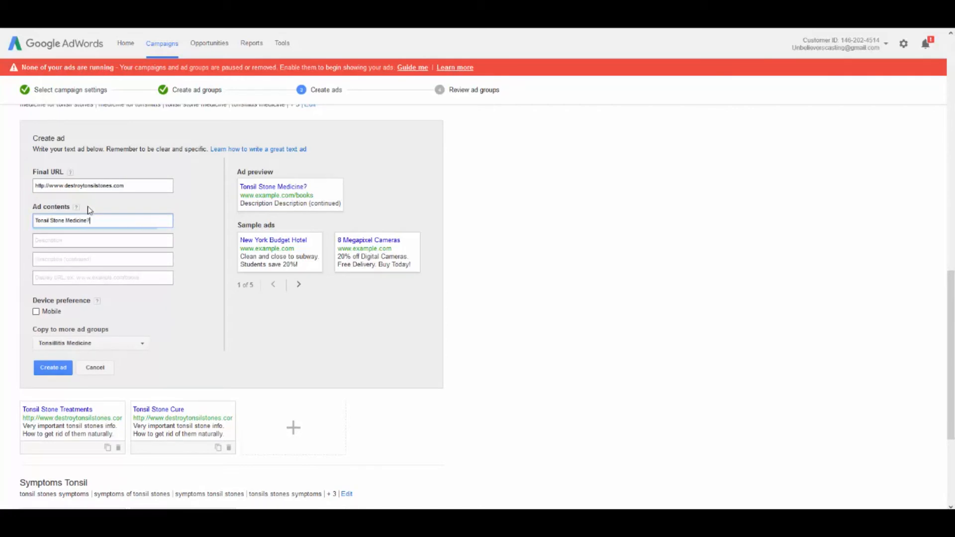
key("Tab")
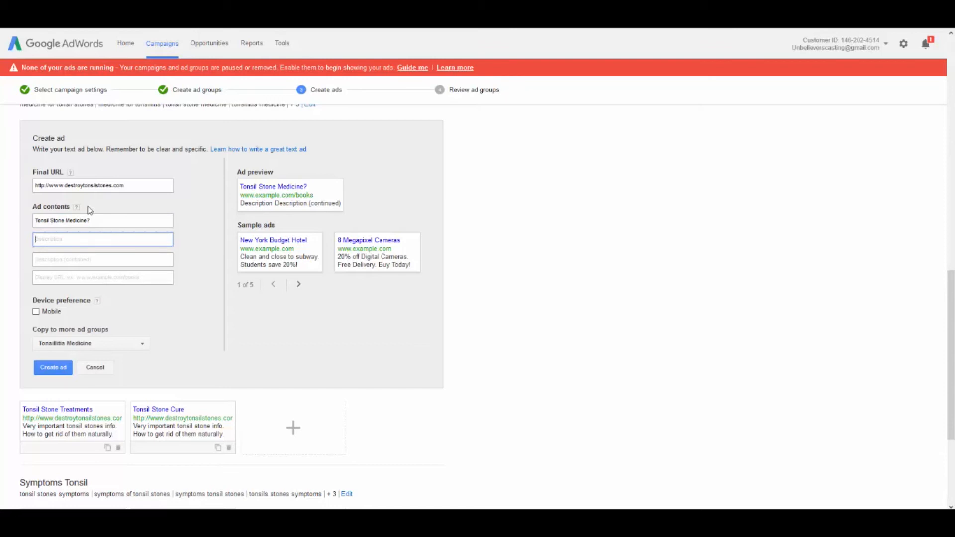
type("You")
key("BackSpace")
key("BackSpace")
key("BackSpace")
type("The")
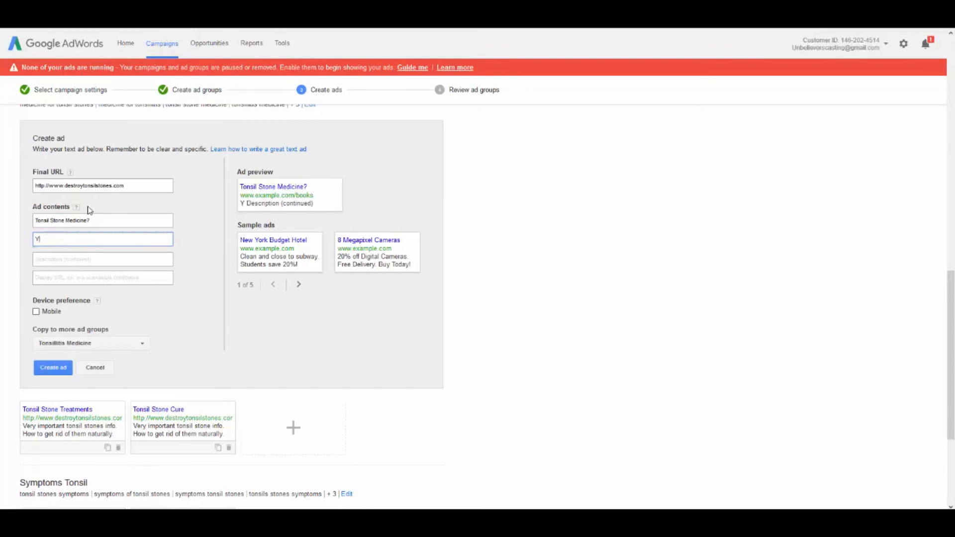
key("BackSpace")
key("BackSpace")
key("BackSpace")
type("Very impo")
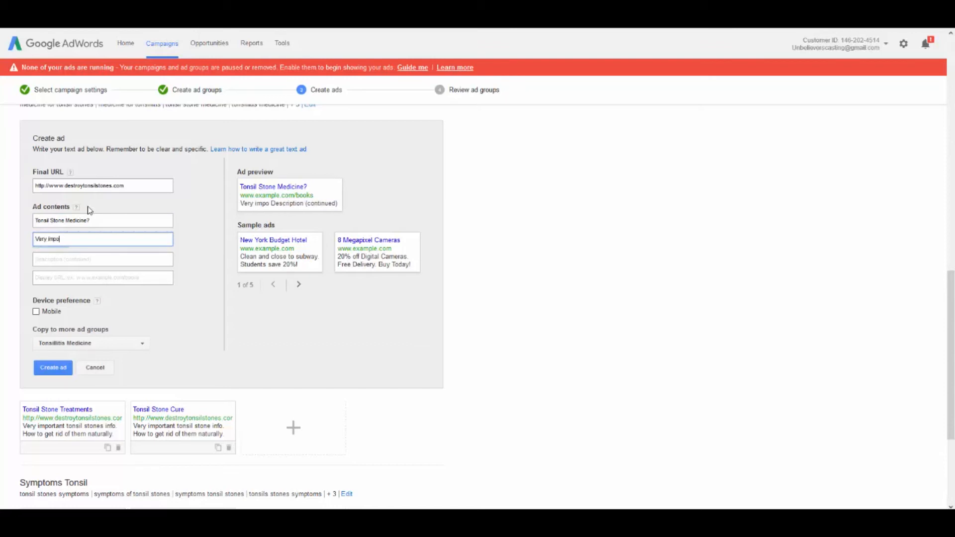
type("rtant information.")
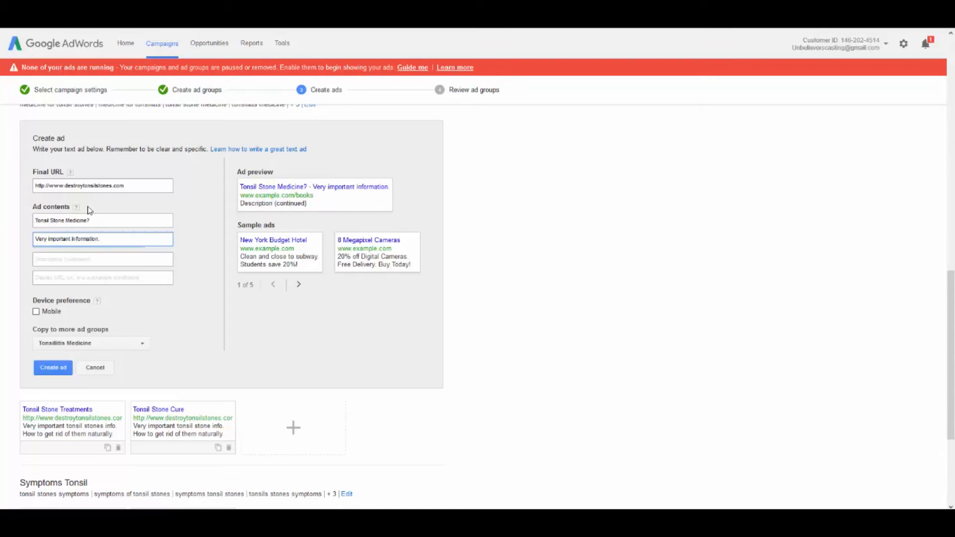
key("Tab")
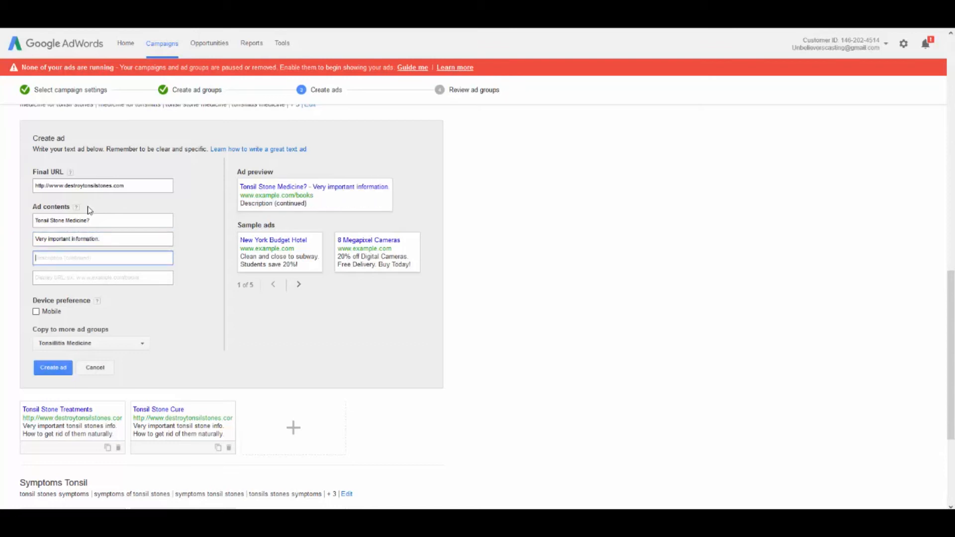
type("You")
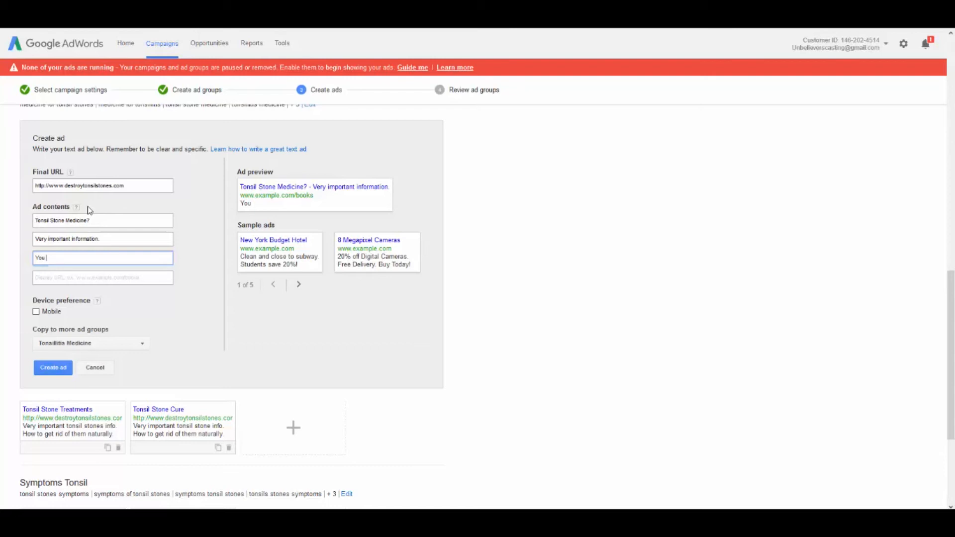
key("BackSpace")
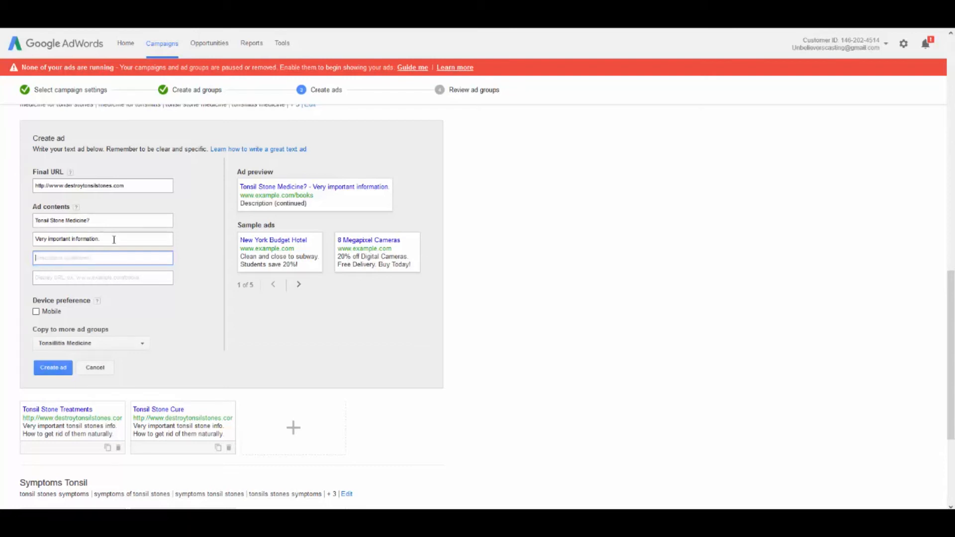
left_click_drag(114, 240, 3, 239)
key("BackSpace")
type("You")
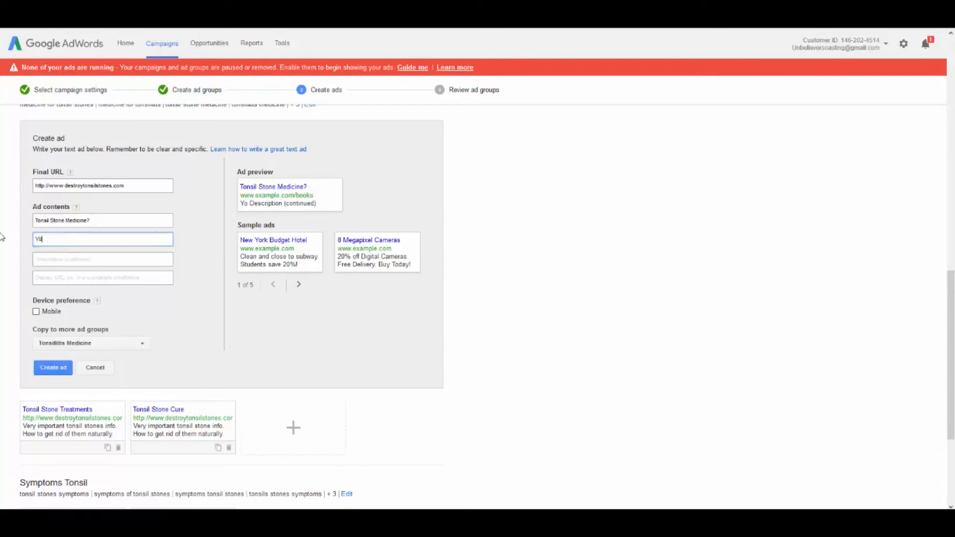
key("BackSpace")
key("BackSpace")
key("BackSpace")
Enter "How to get rid of tonsil stones" and "without medicine." as the two description lines of the Tonsillitis Medicine ad
type("How to get r")
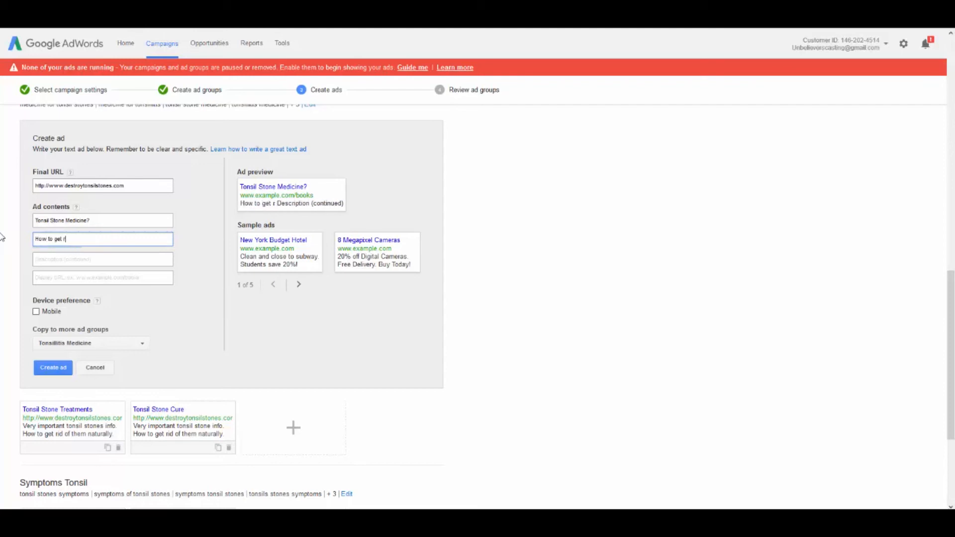
type("id of tonsil stones")
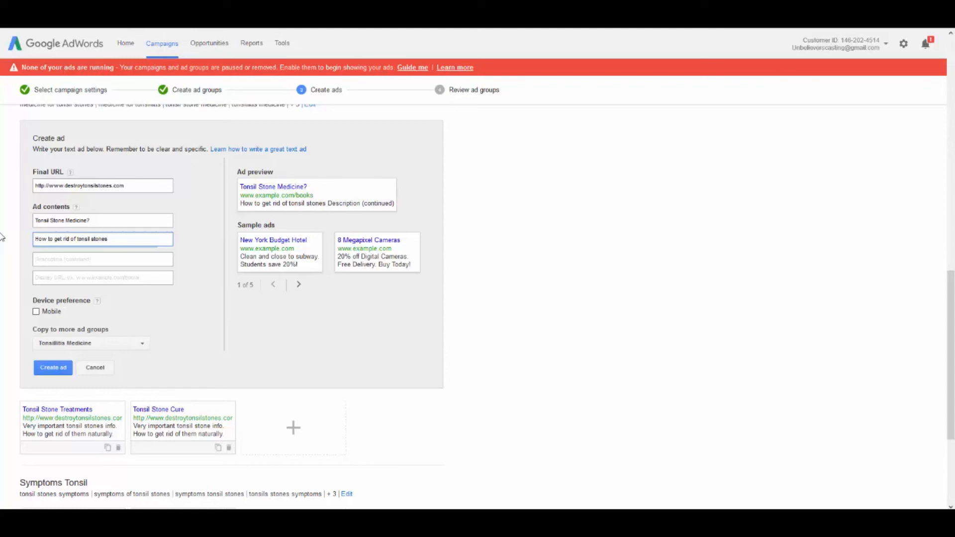
key("Tab")
type("wi")
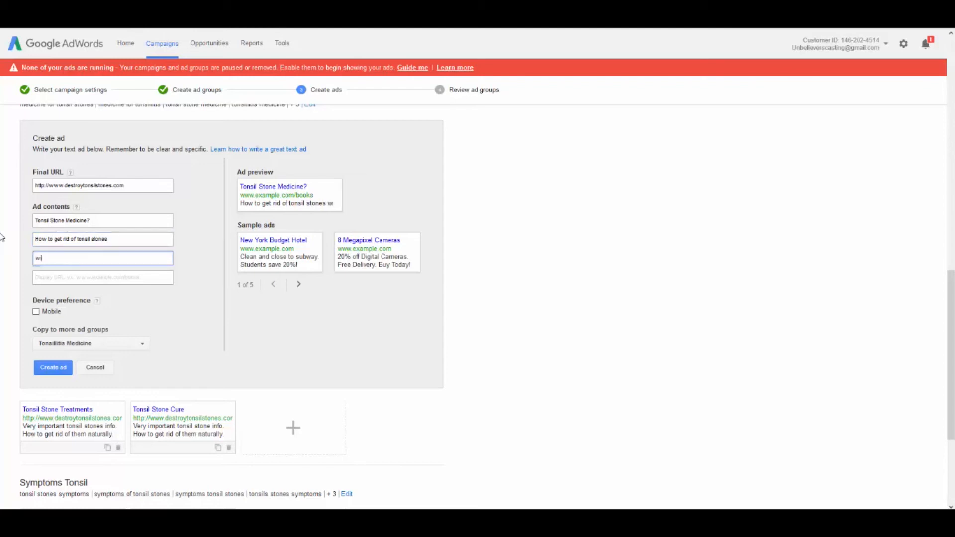
type("thout medicine")
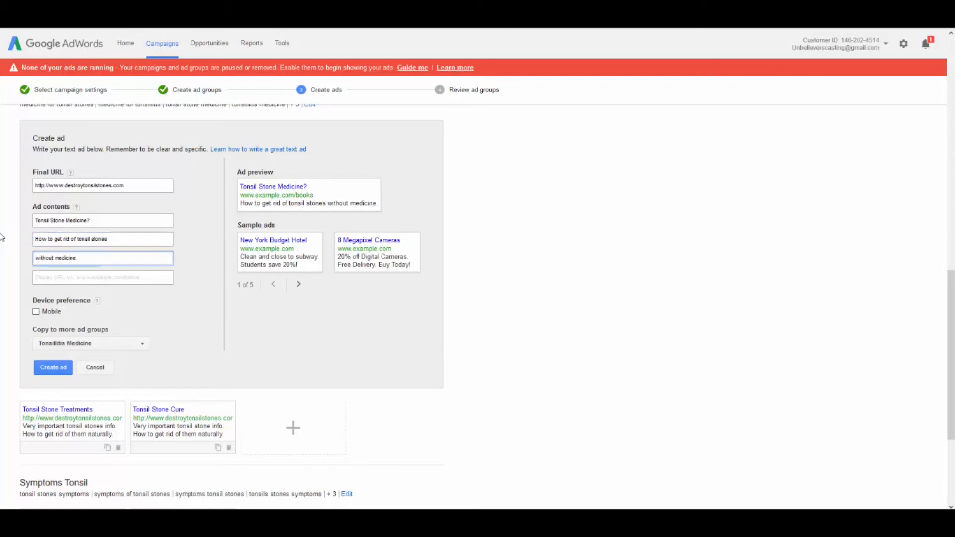
left_click(49, 278)
triple_click(91, 185)
key("ctrl+c")
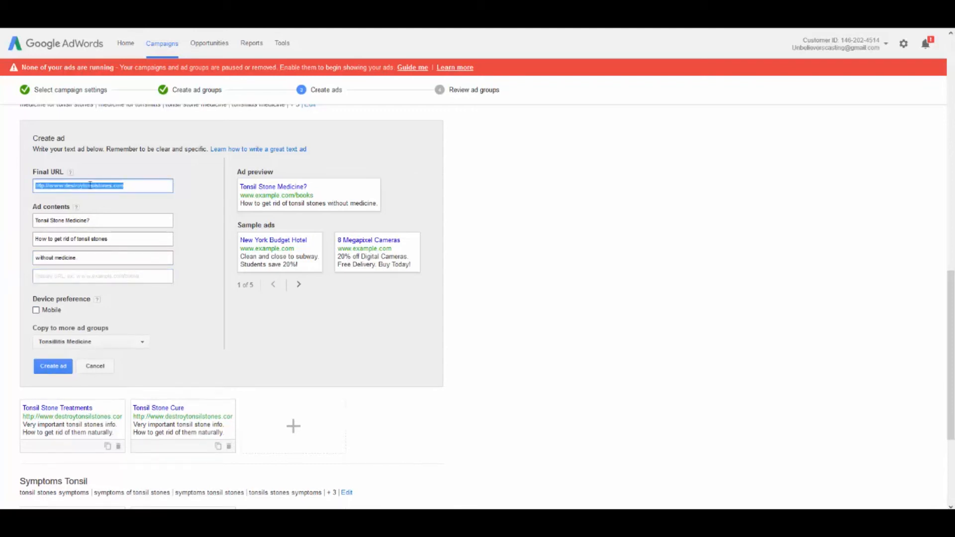
left_click(51, 279)
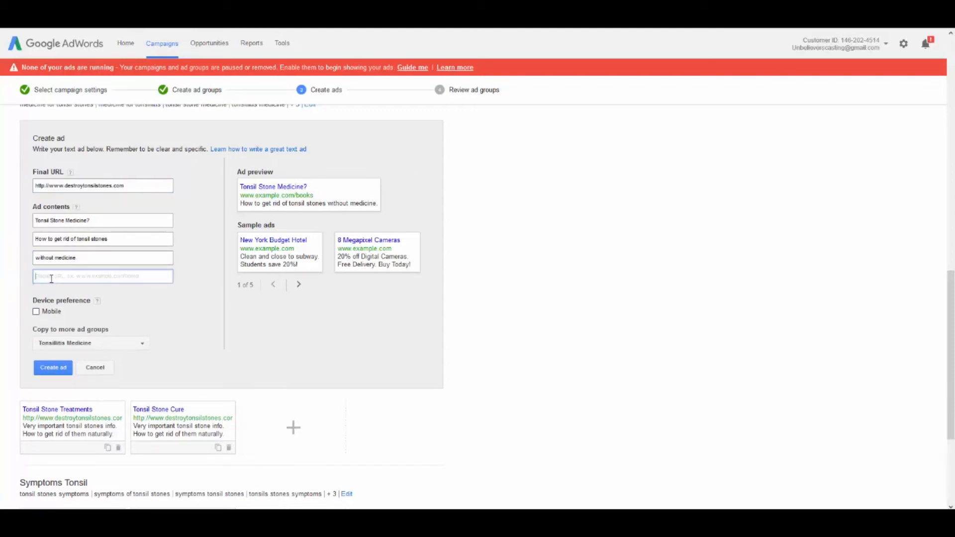
key("ctrl+v")
left_click(36, 311)
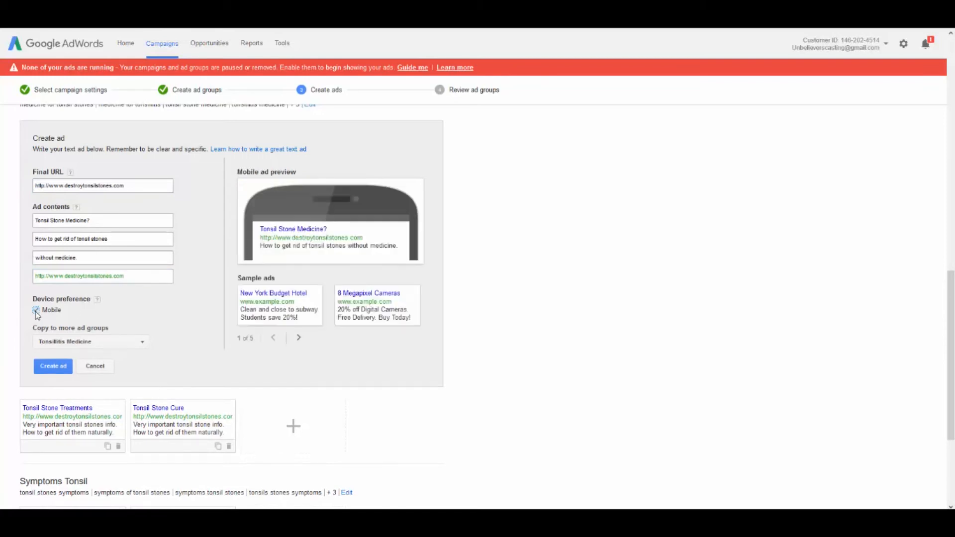
left_click(37, 311)
left_click(36, 311)
Keep only Tonsillitis Medicine as the ad group for the new ad and create the ad
left_click(127, 343)
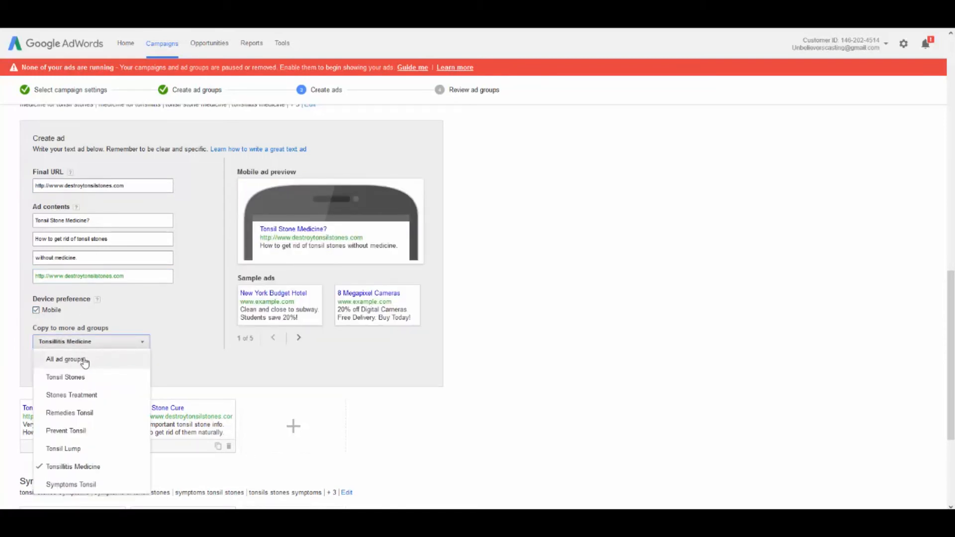
left_click(71, 467)
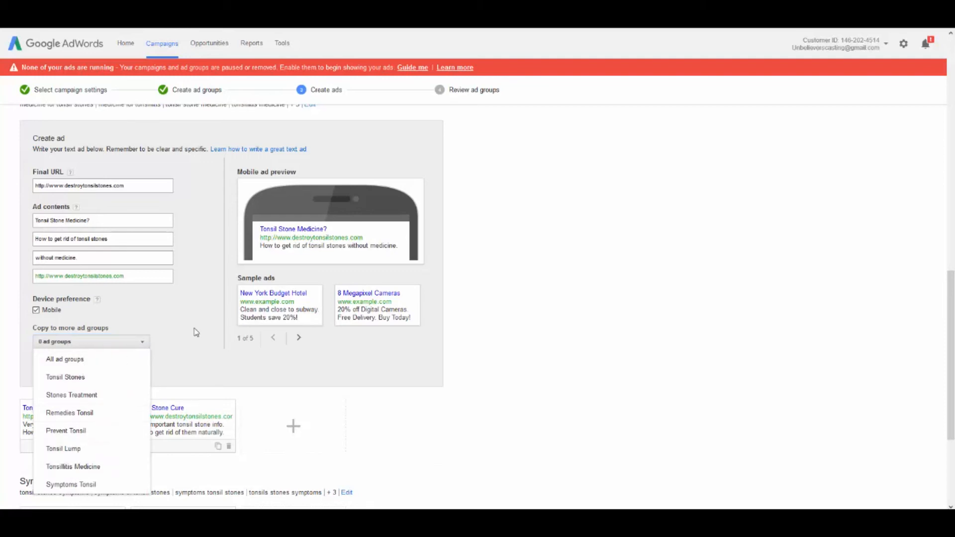
left_click(64, 468)
left_click(164, 318)
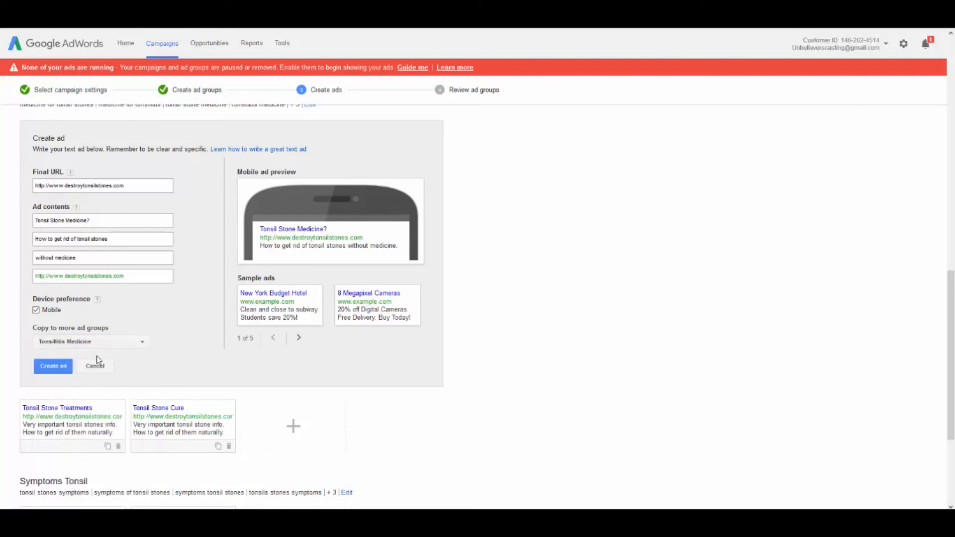
left_click(54, 366)
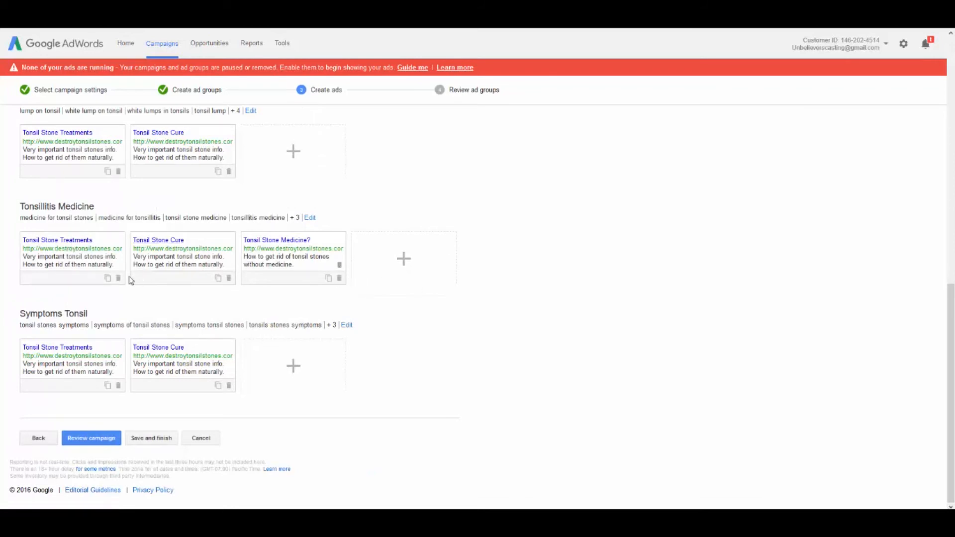
Review the campaign's ad groups and try to save and finish it, returning to editing from the advertising policy notice
left_click(103, 443)
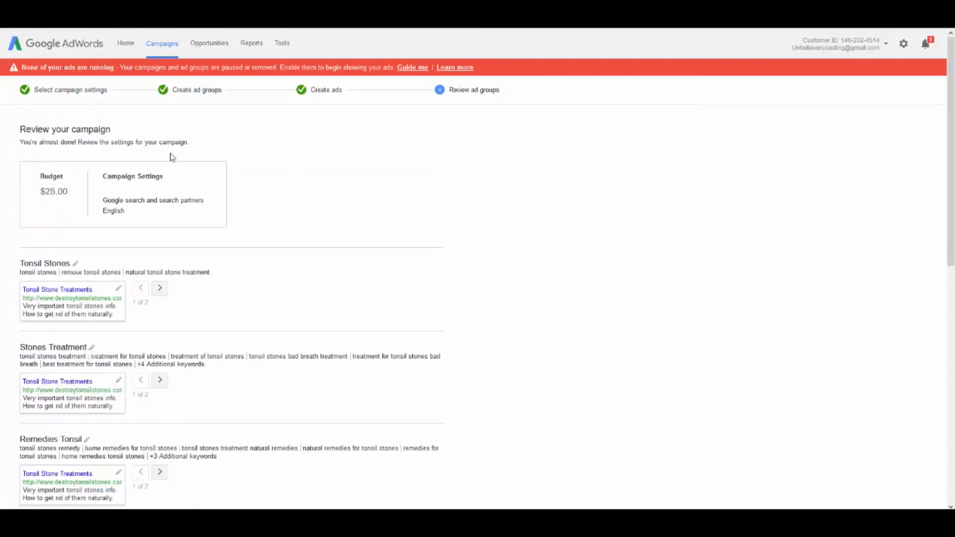
scroll(339, 175, "down", 10)
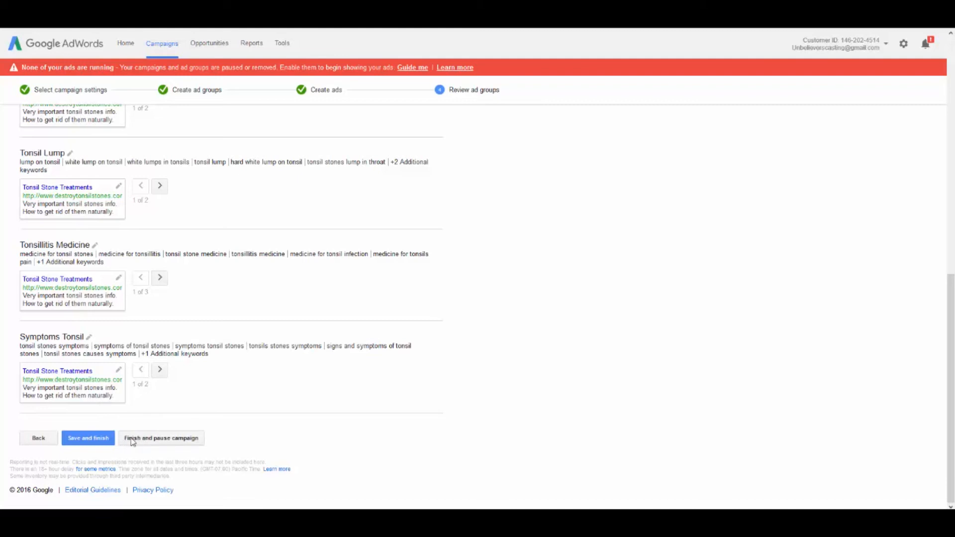
left_click(80, 439)
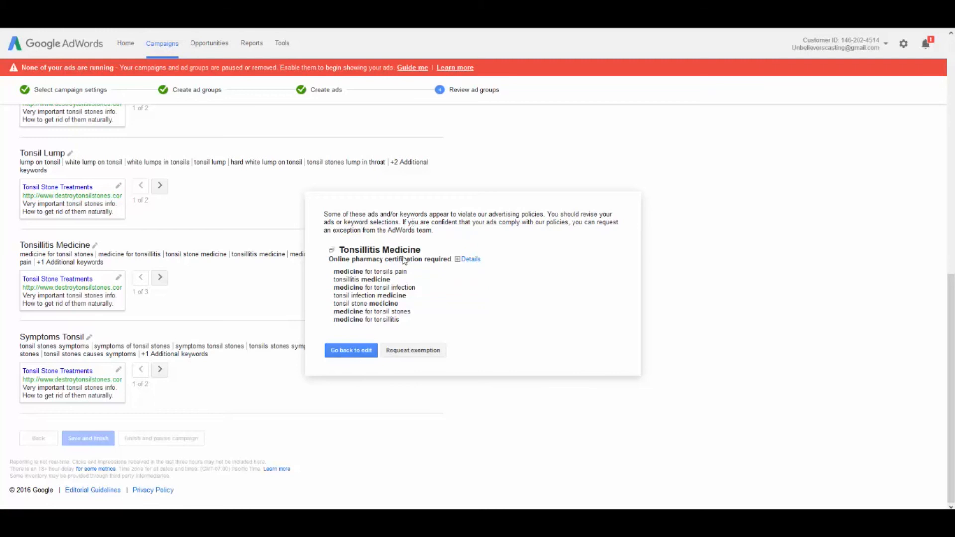
left_click(351, 351)
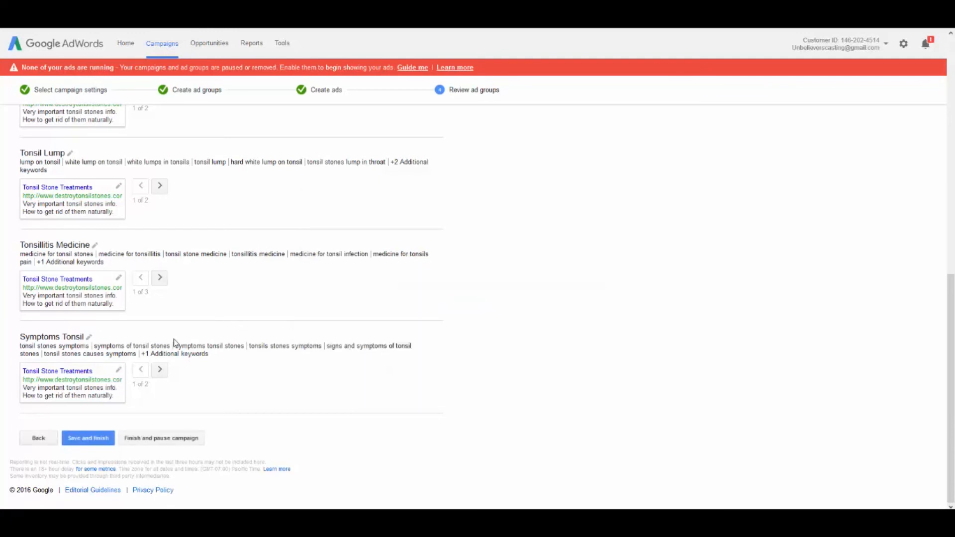
Return to the ad group setup and remove the Tonsillitis Medicine ad group with its keywords
left_click(38, 439)
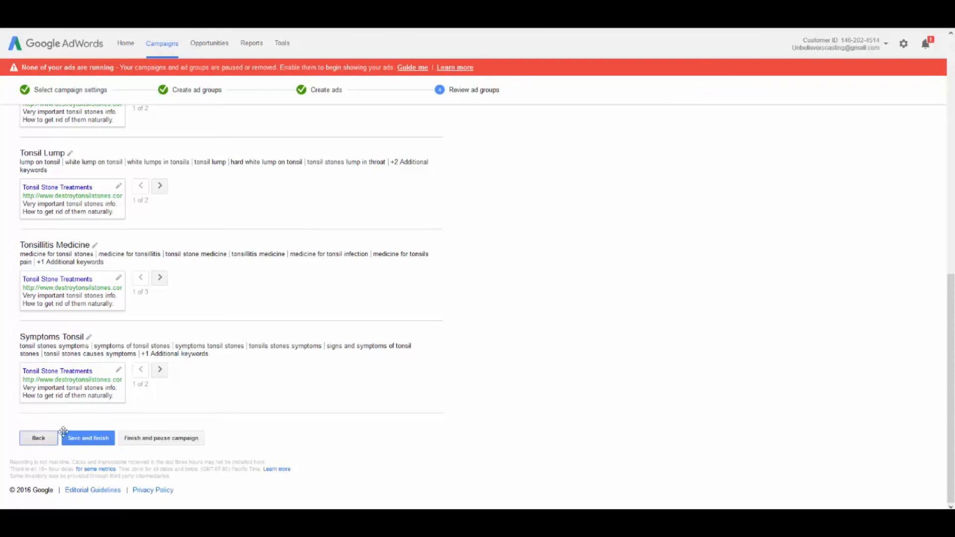
scroll(400, 303, "down", 3)
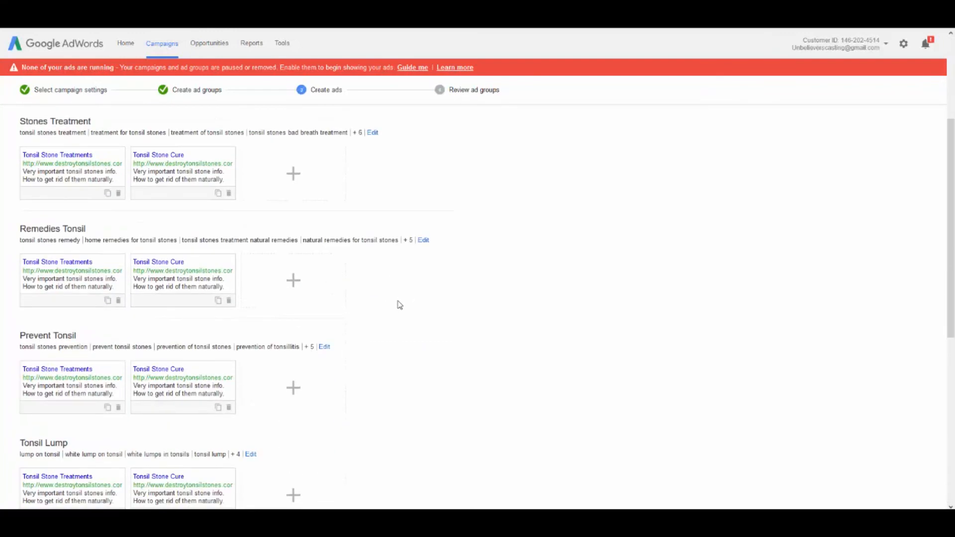
scroll(400, 305, "down", 7)
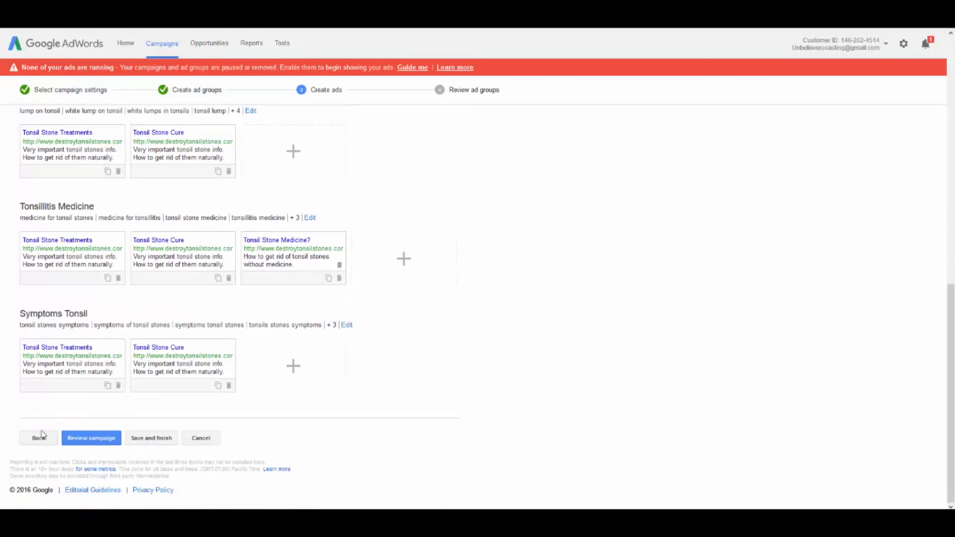
left_click(40, 437)
scroll(319, 227, "down", 5)
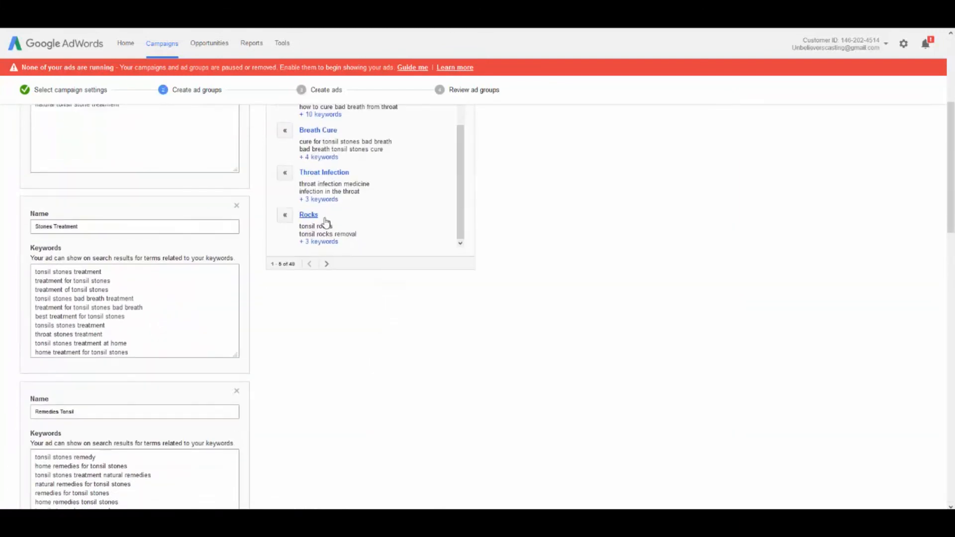
scroll(326, 222, "down", 9)
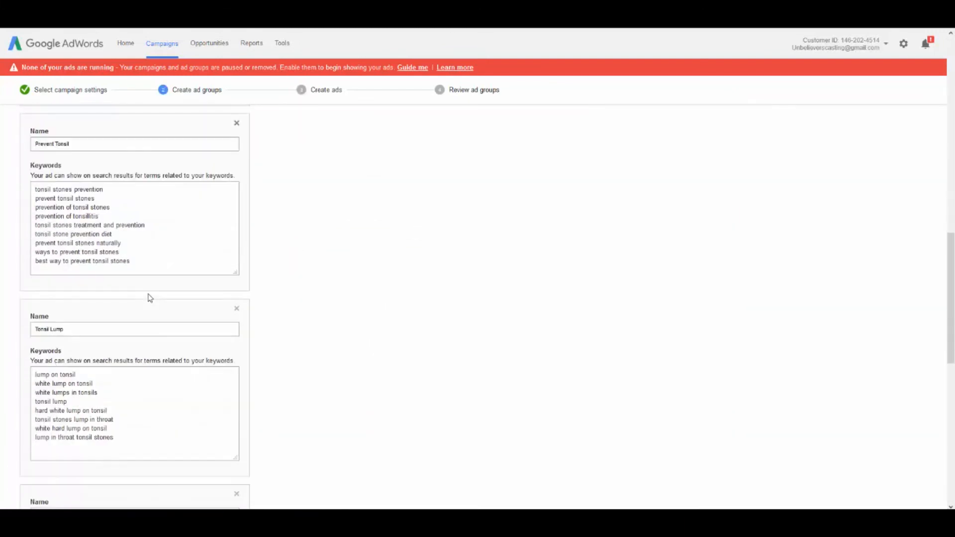
scroll(150, 298, "down", 5)
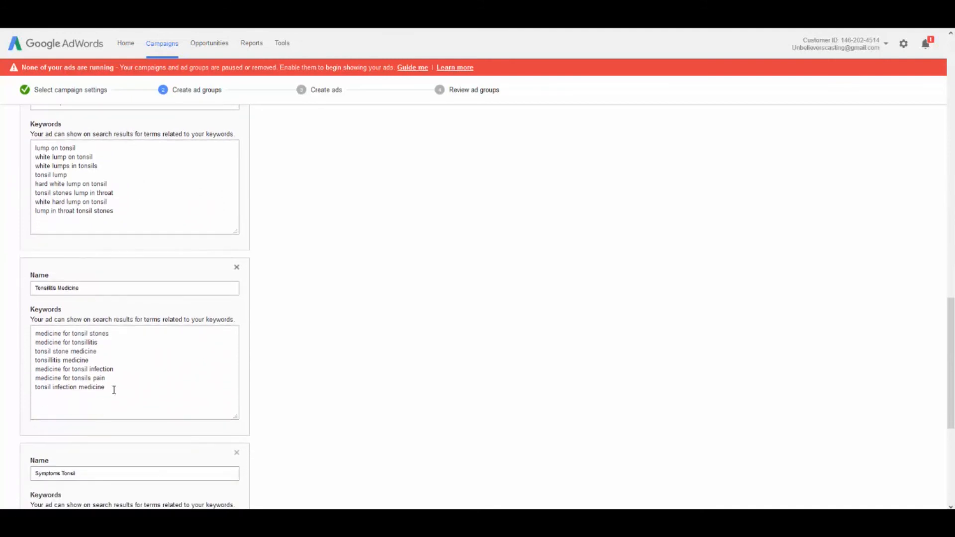
left_click_drag(114, 390, 2, 330)
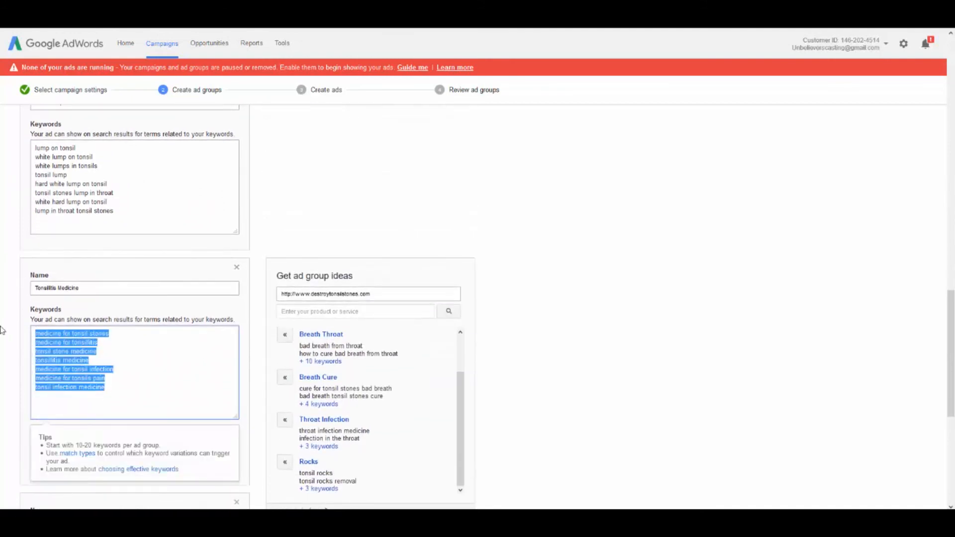
left_click(236, 267)
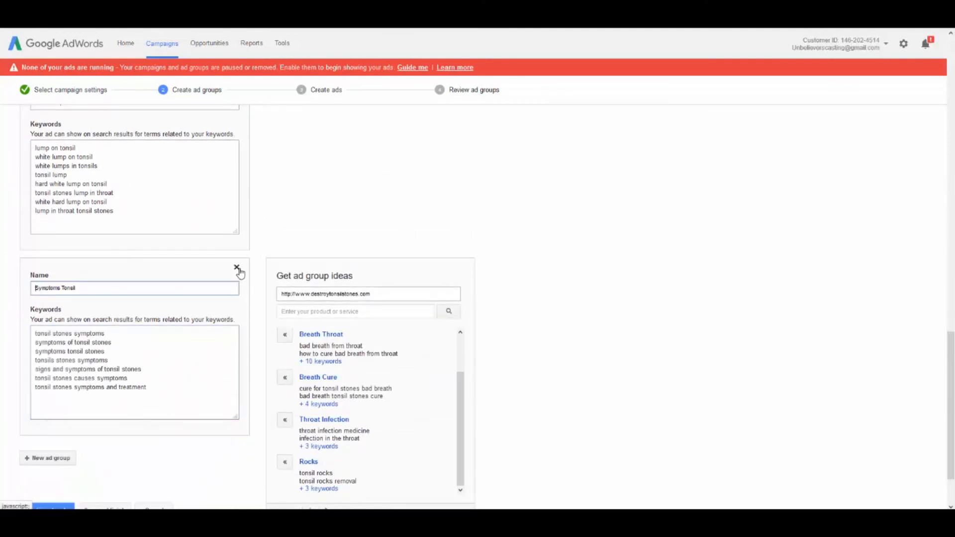
Proceed through the ads to the campaign review, and save and finish the campaign
scroll(125, 349, "down", 2)
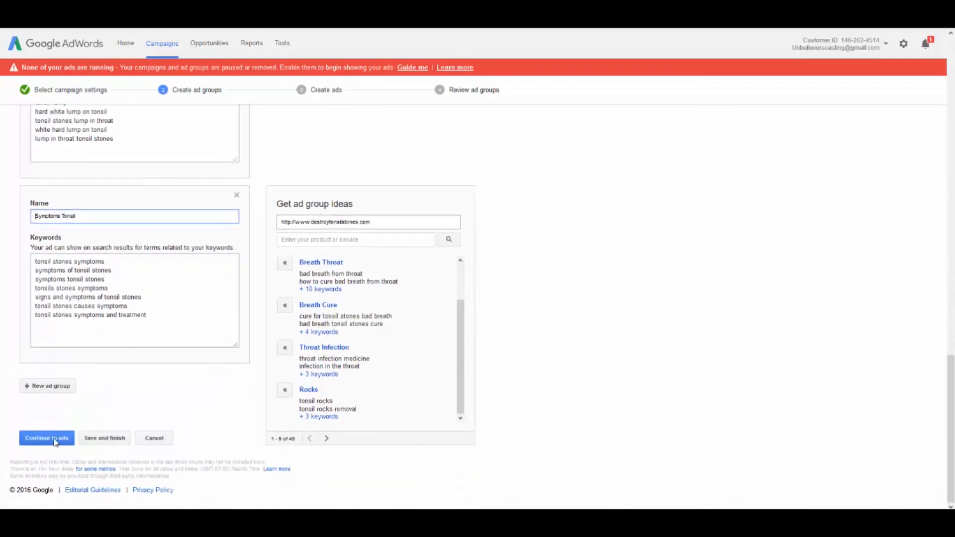
left_click(56, 439)
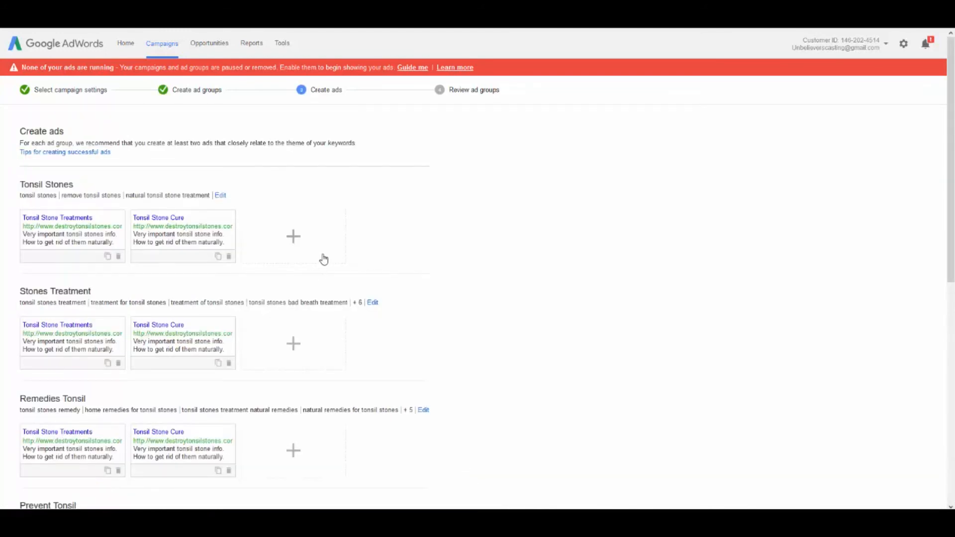
scroll(323, 261, "down", 8)
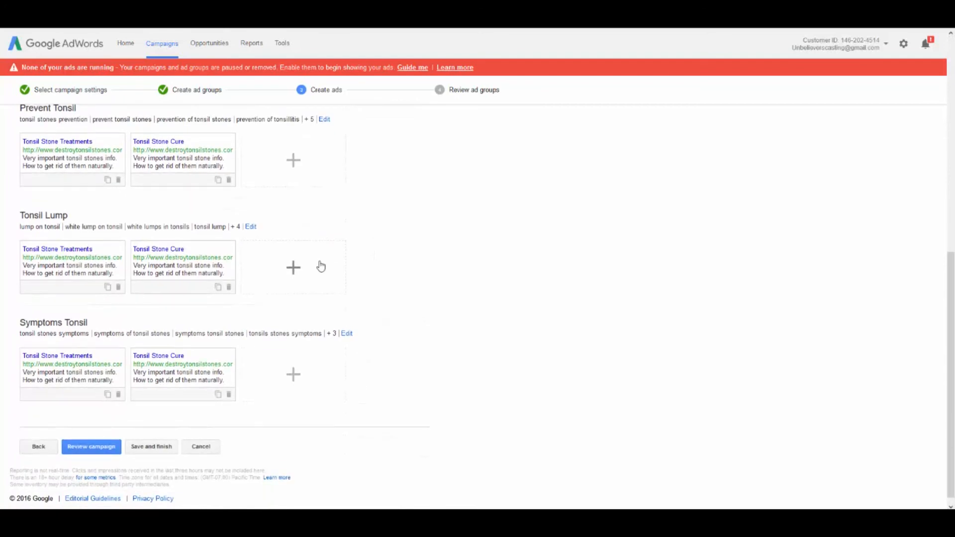
left_click(106, 440)
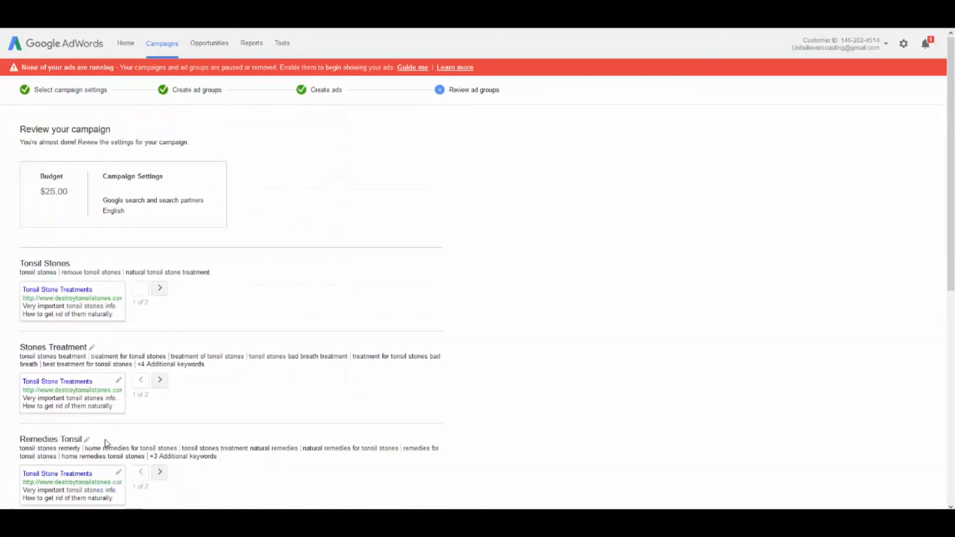
scroll(255, 336, "down", 5)
scroll(255, 336, "down", 2)
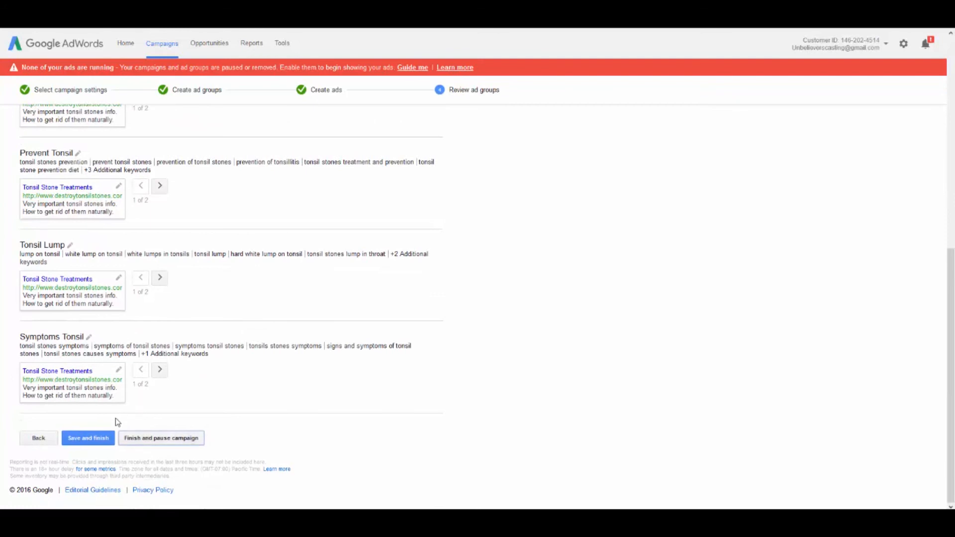
left_click(96, 438)
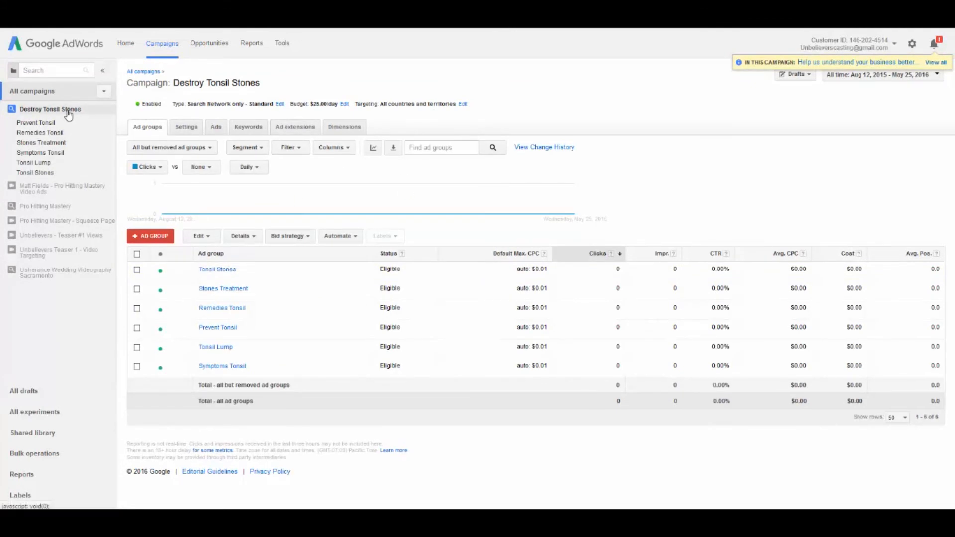
Look over the ad groups across all campaigns and the campaign list, and open the Destroy Tonsil Stones campaign
left_click(144, 71)
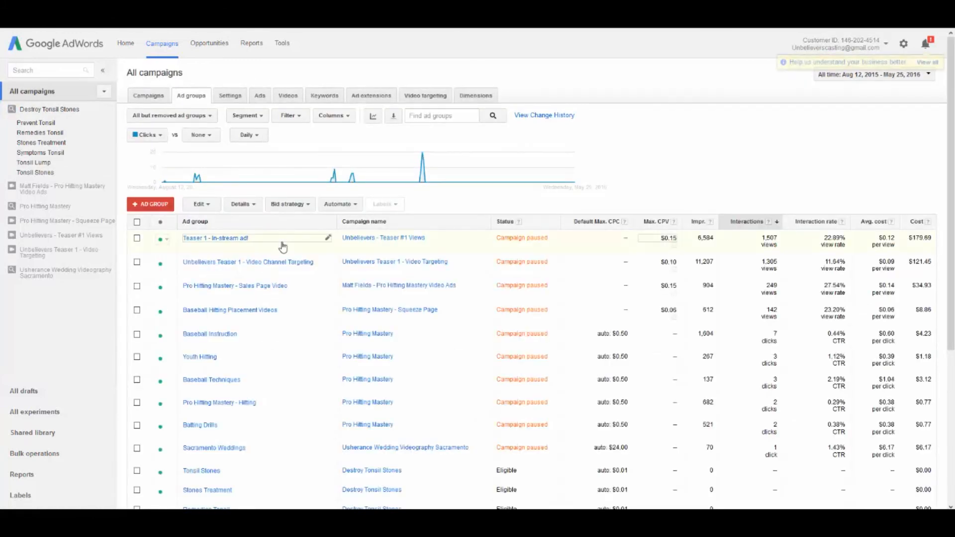
scroll(284, 245, "down", 3)
scroll(278, 238, "up", 5)
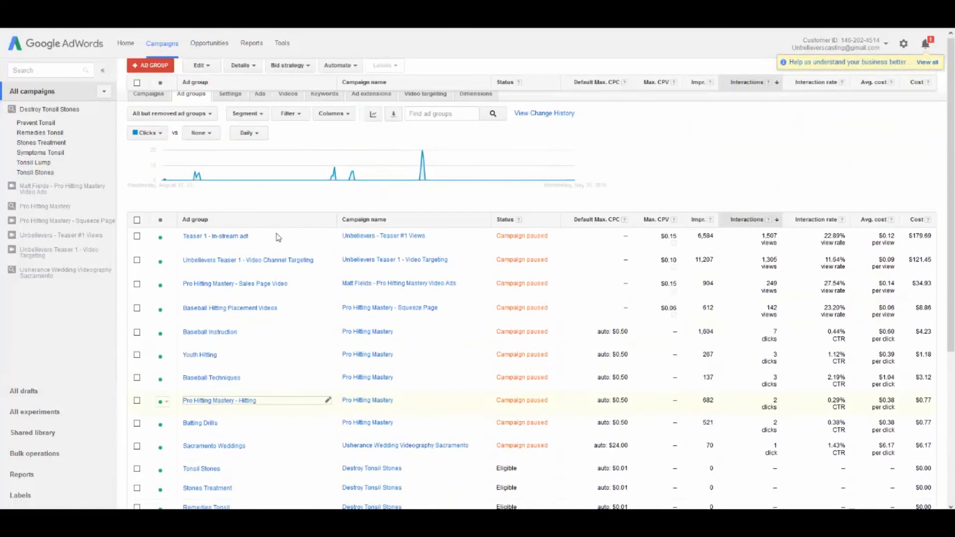
left_click(153, 102)
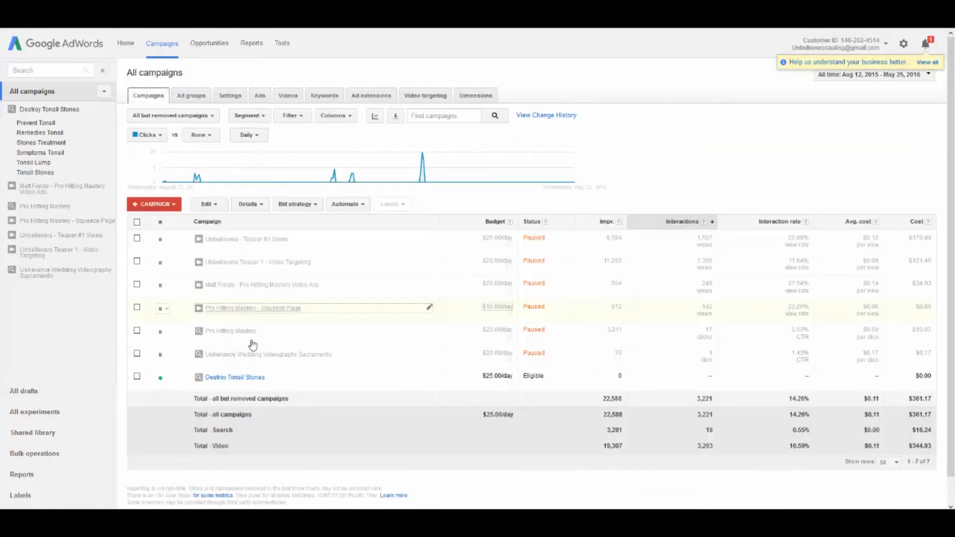
left_click(247, 378)
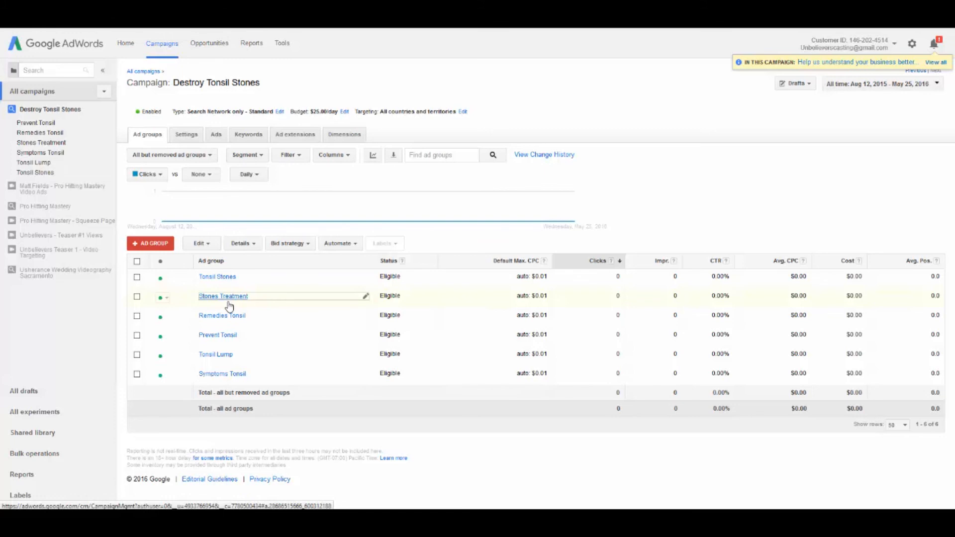
Review the full keyword list of the Destroy Tonsil Stones campaign and return to the overview of all campaigns
left_click(241, 141)
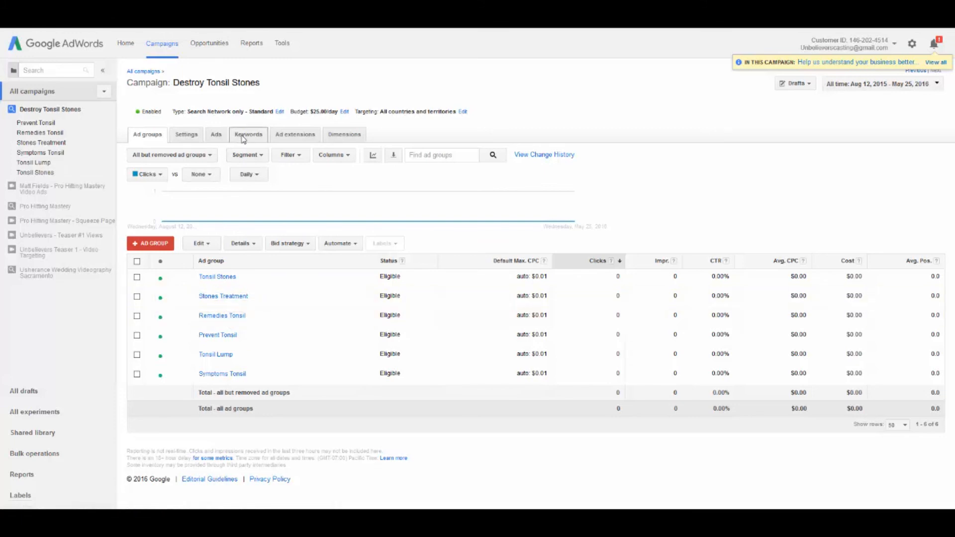
scroll(591, 238, "down", 5)
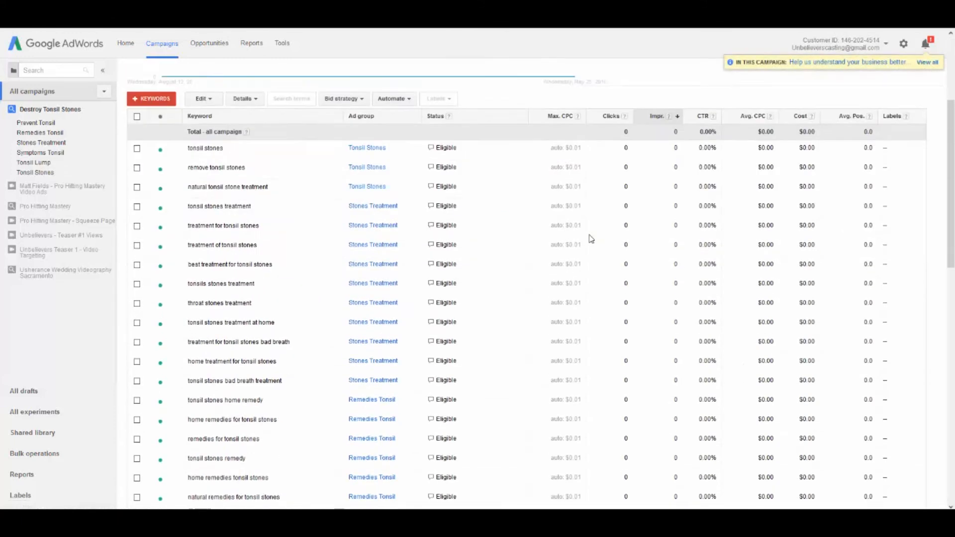
scroll(553, 234, "up", 2)
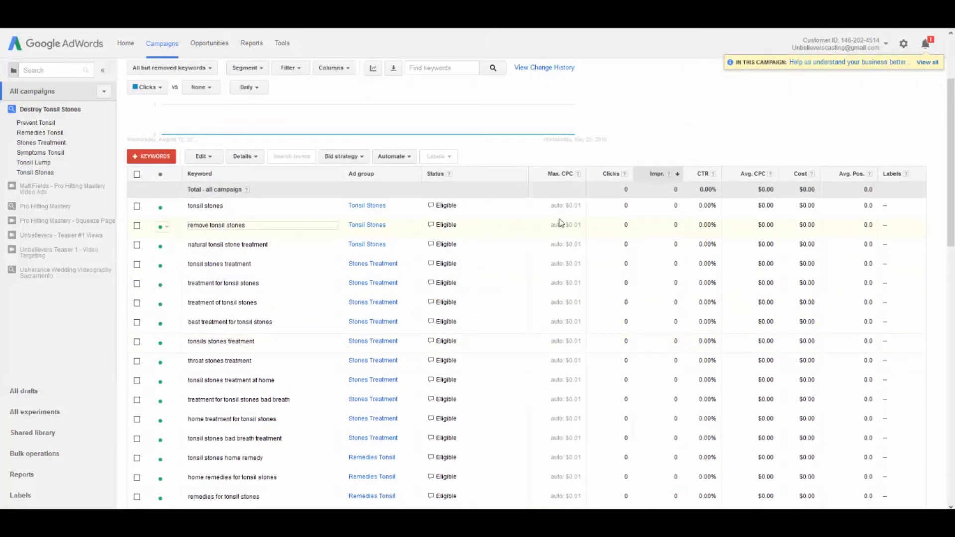
scroll(486, 237, "down", 4)
scroll(499, 278, "down", 7)
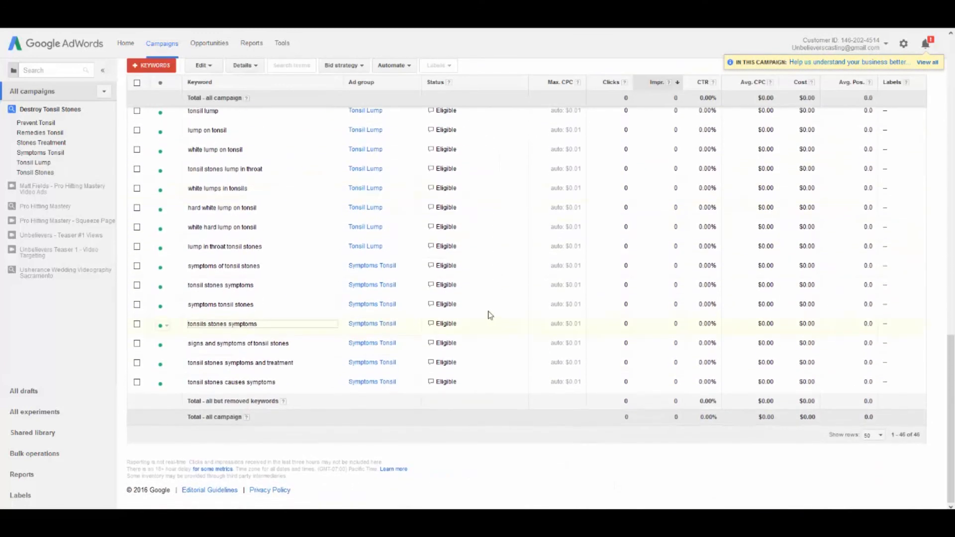
scroll(497, 315, "up", 7)
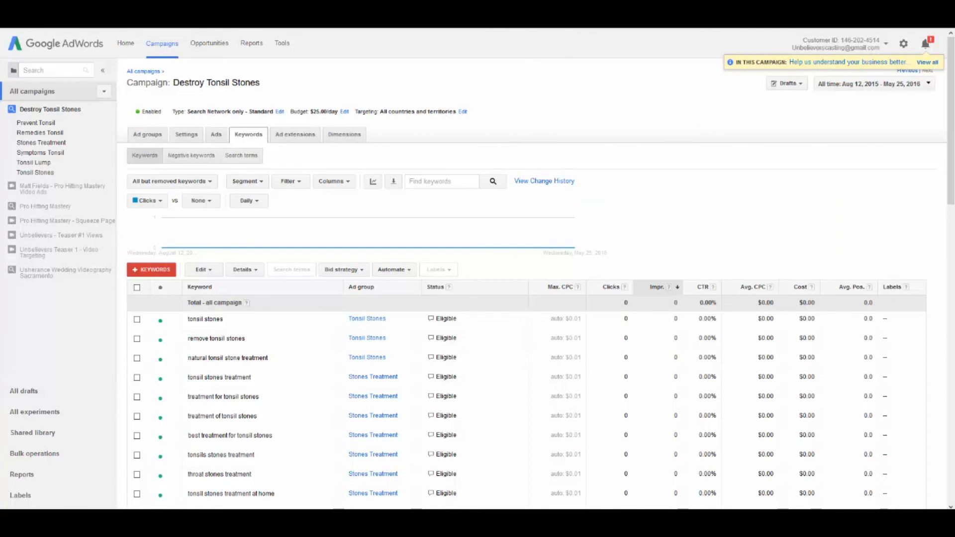
left_click(149, 72)
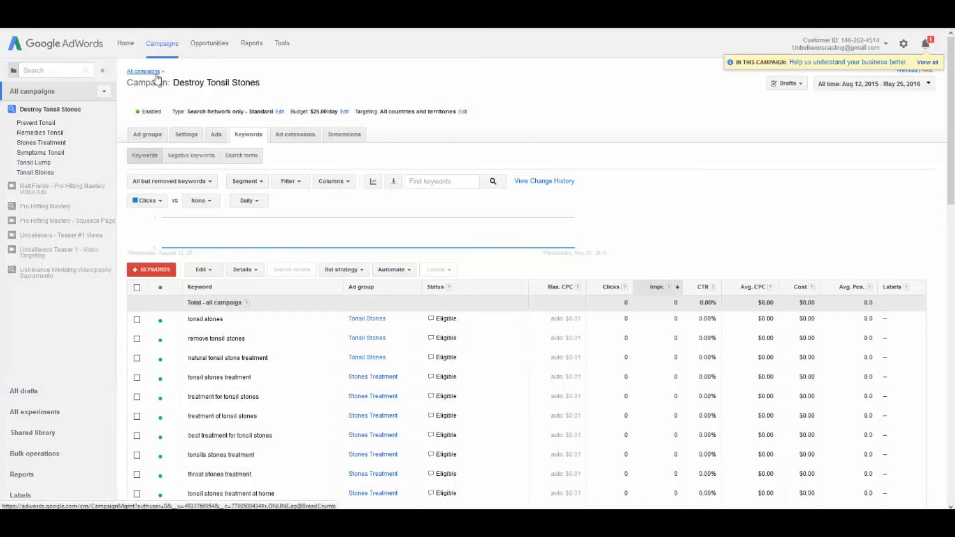